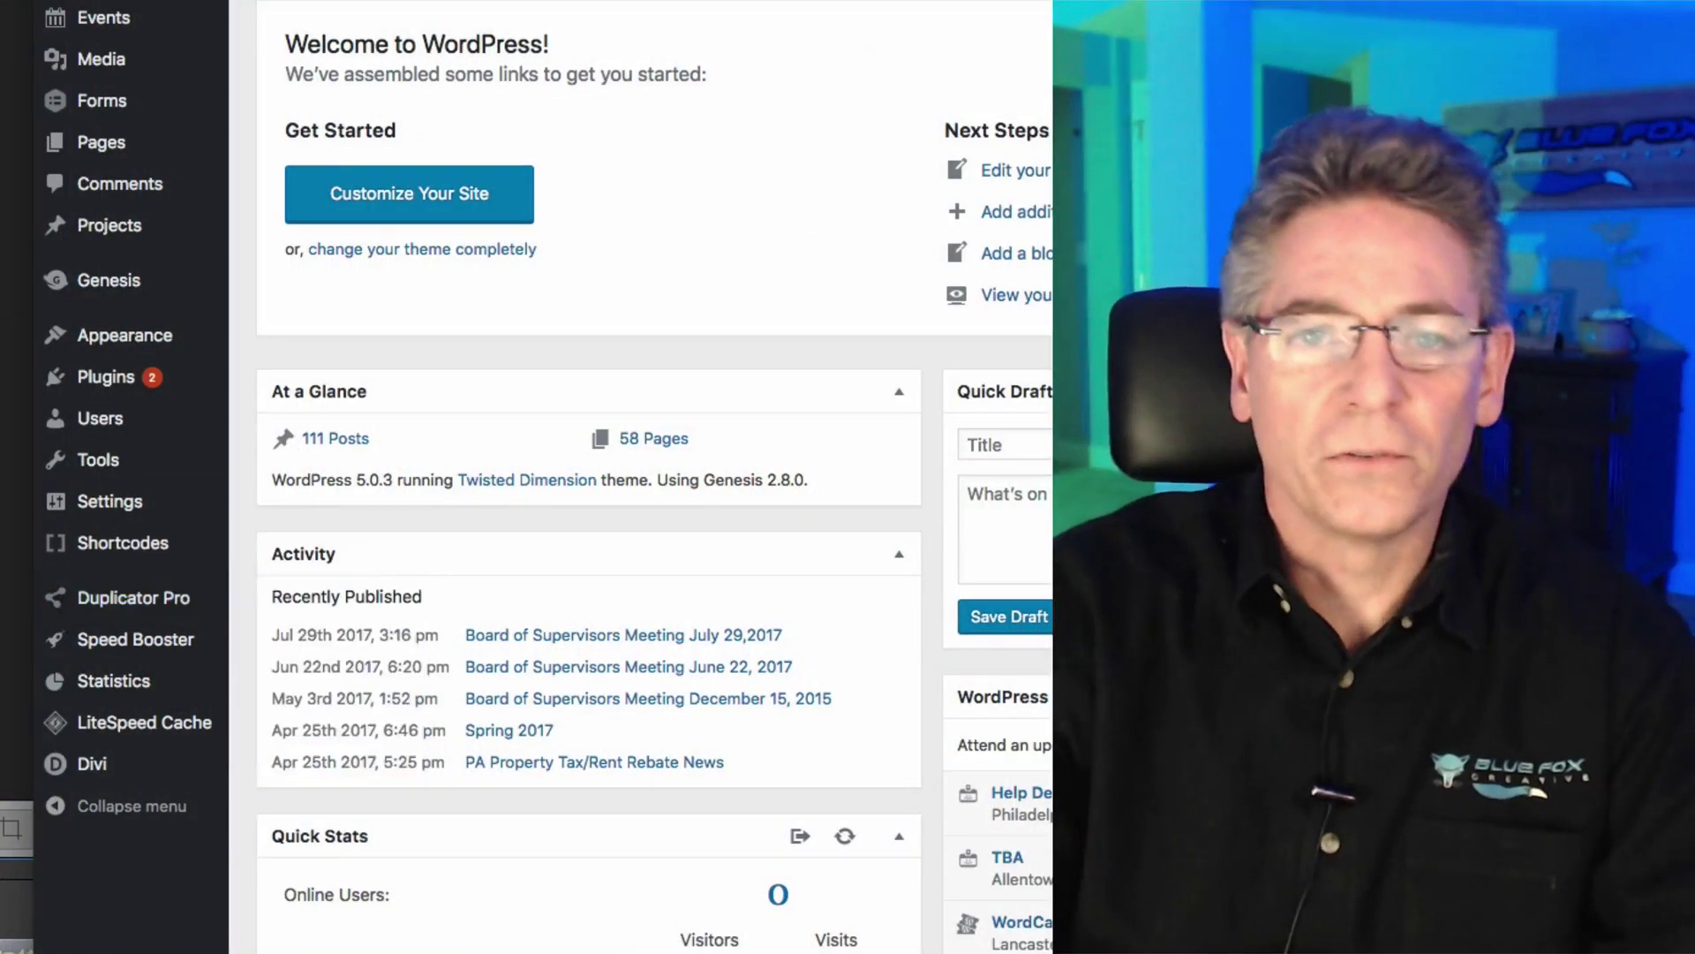
{"action": "scroll", "coordinate": [599, 29], "scroll_direction": "up", "scroll_amount": 3}
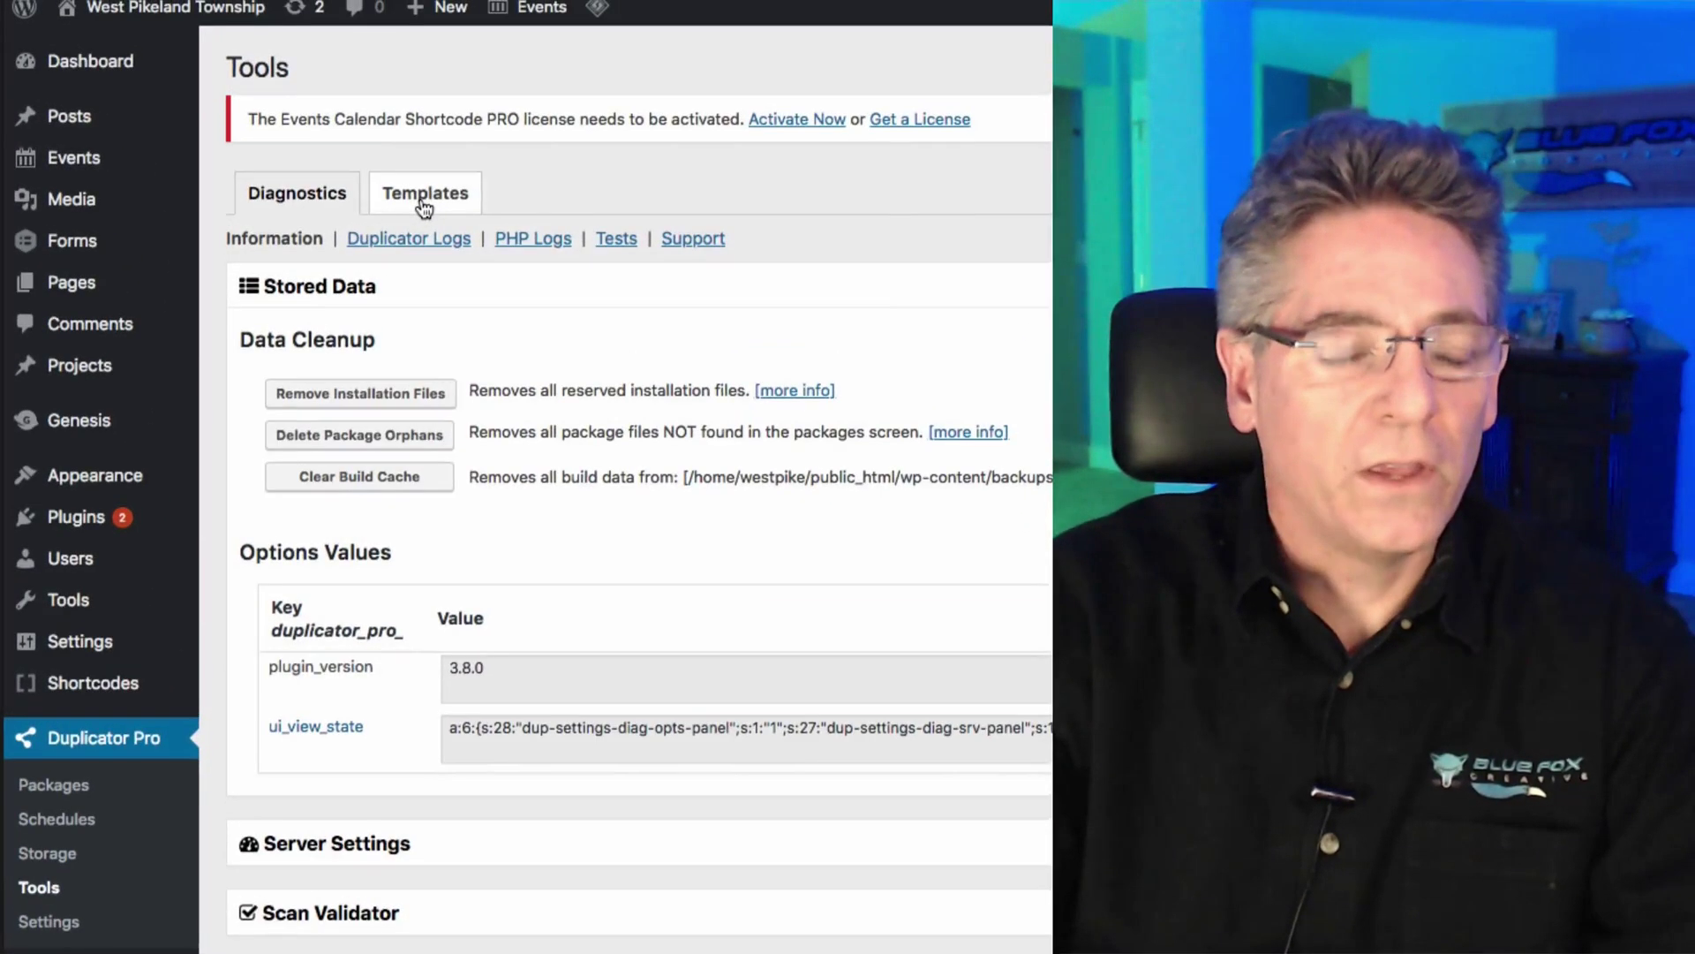
Rename the Default template's package name to 'All Site Files and DB' and save it.
{"action": "left_click", "coordinate": [426, 193]}
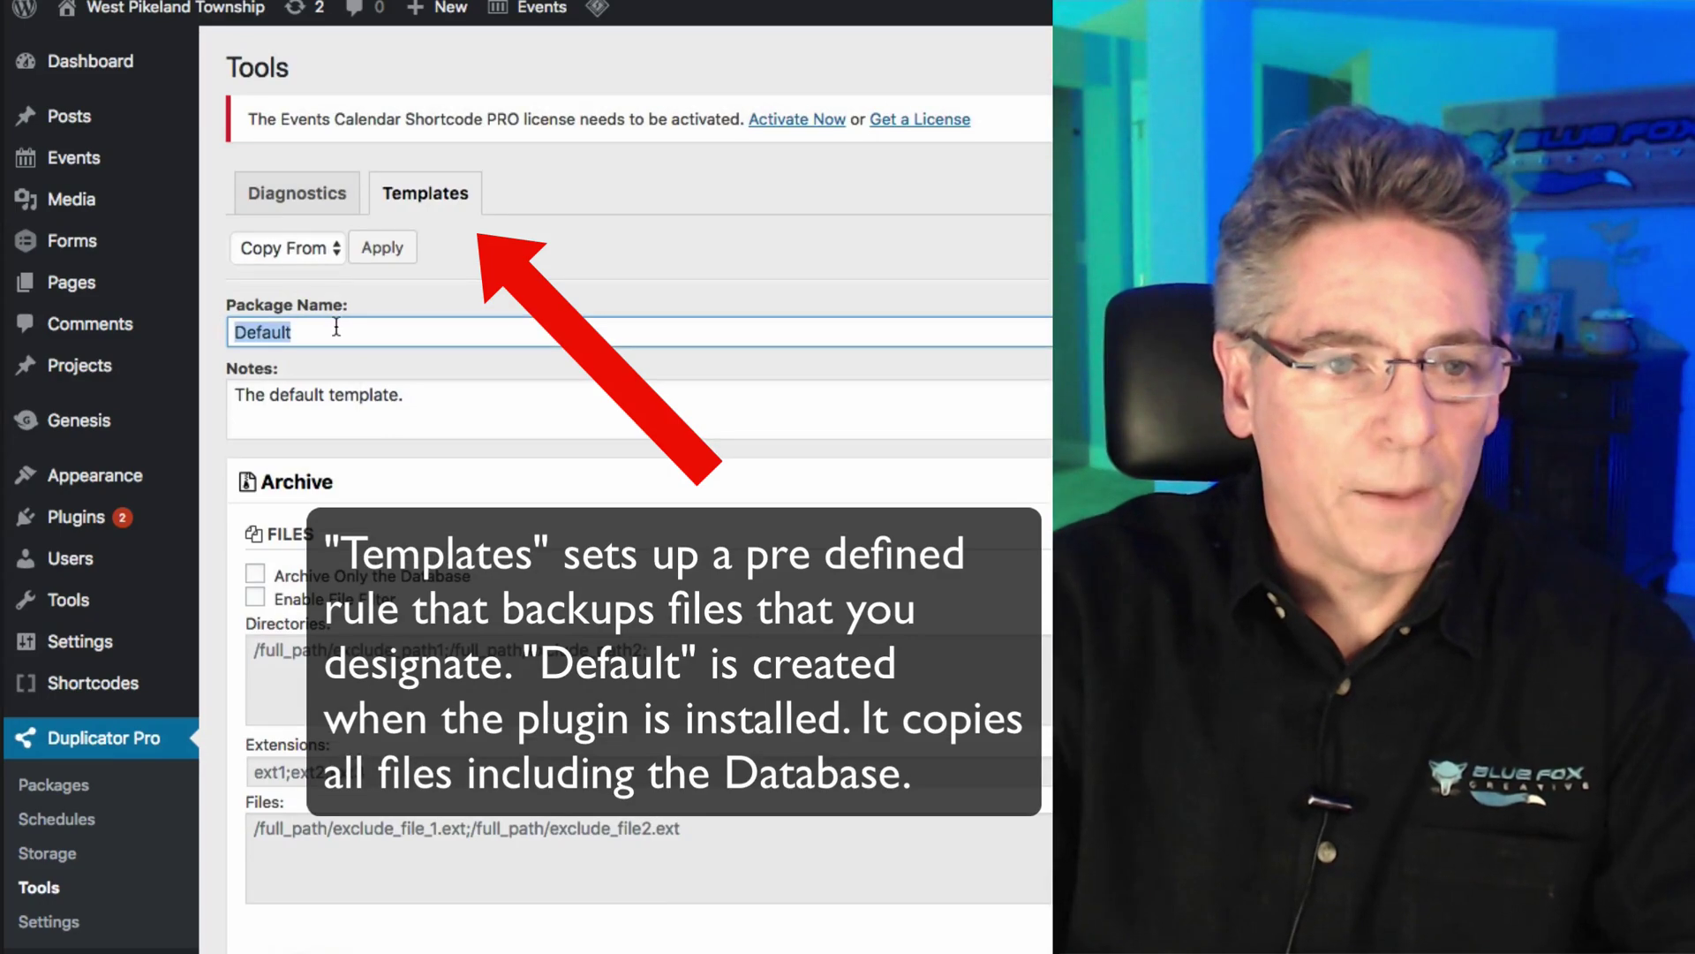
{"action": "type", "text": "All S"}
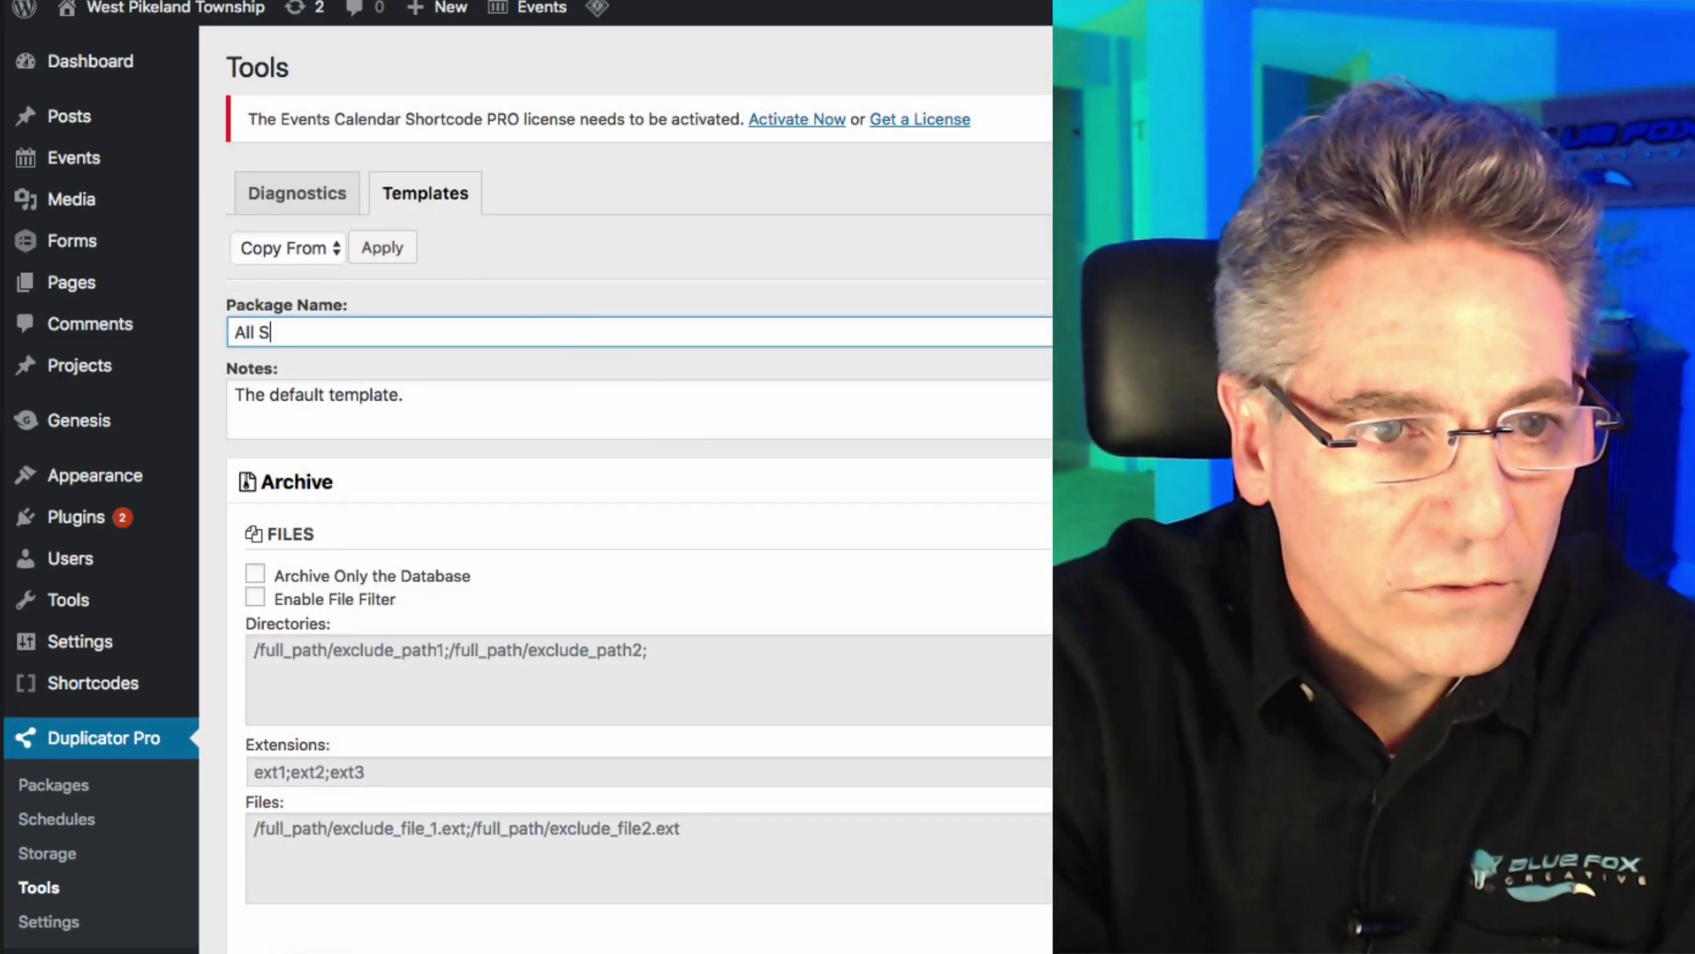
{"action": "type", "text": "ite Files and DB"}
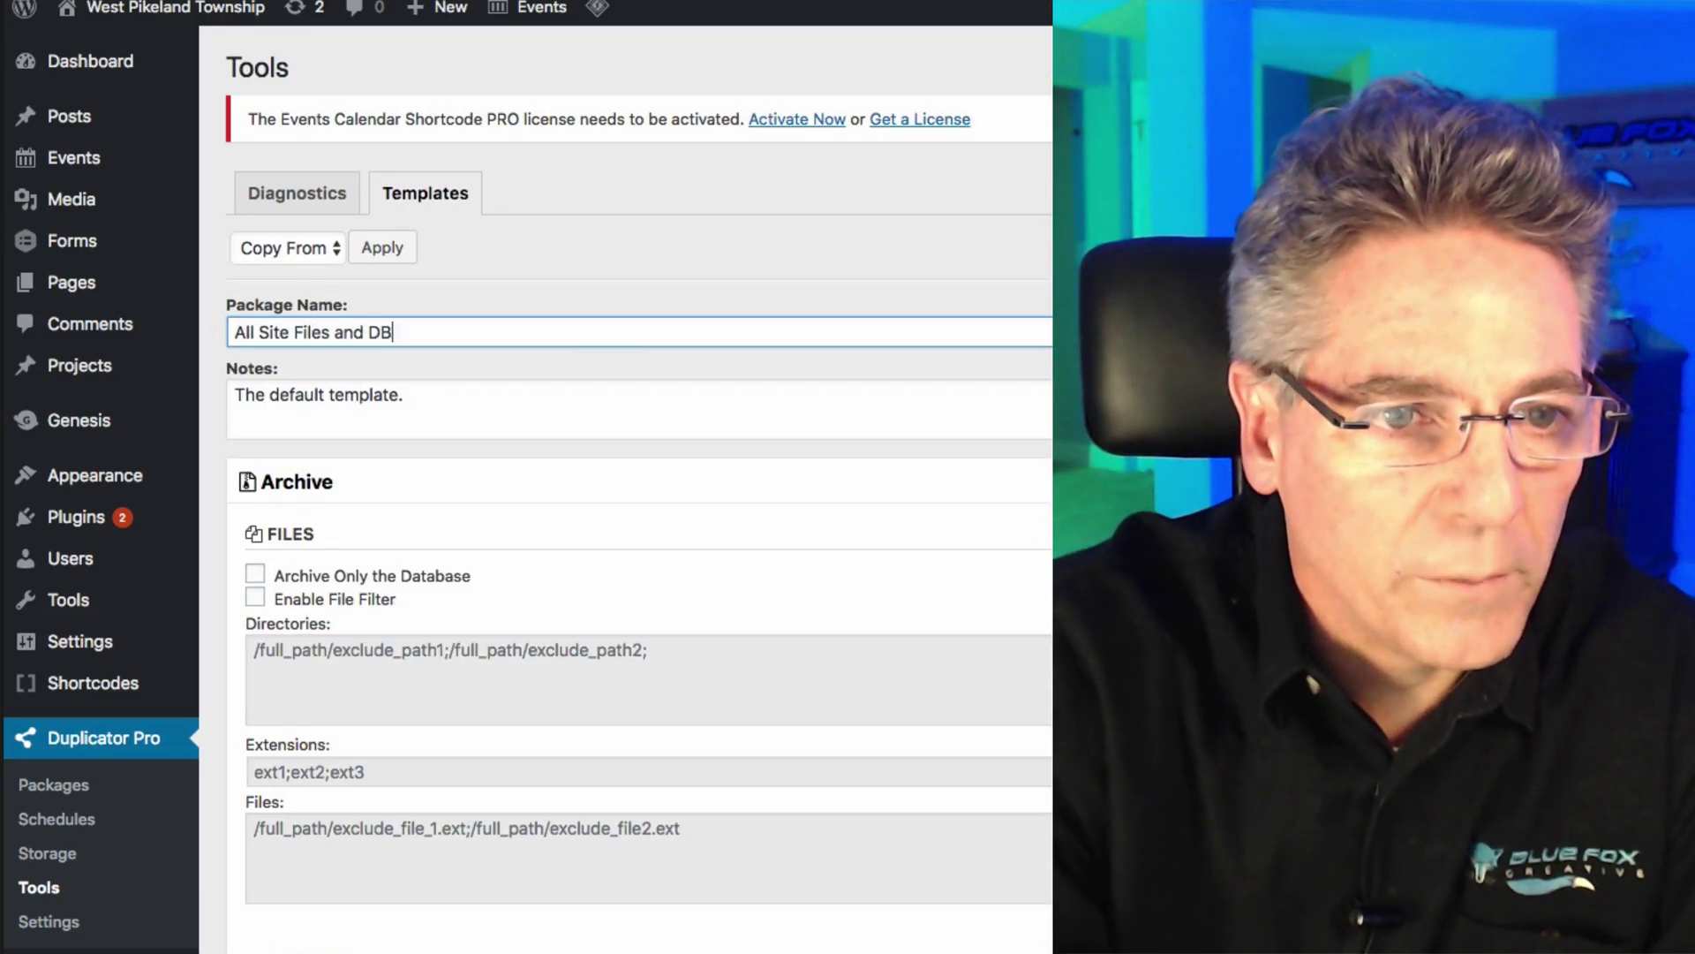
{"action": "scroll", "coordinate": [688, 637], "scroll_direction": "down", "scroll_amount": 5}
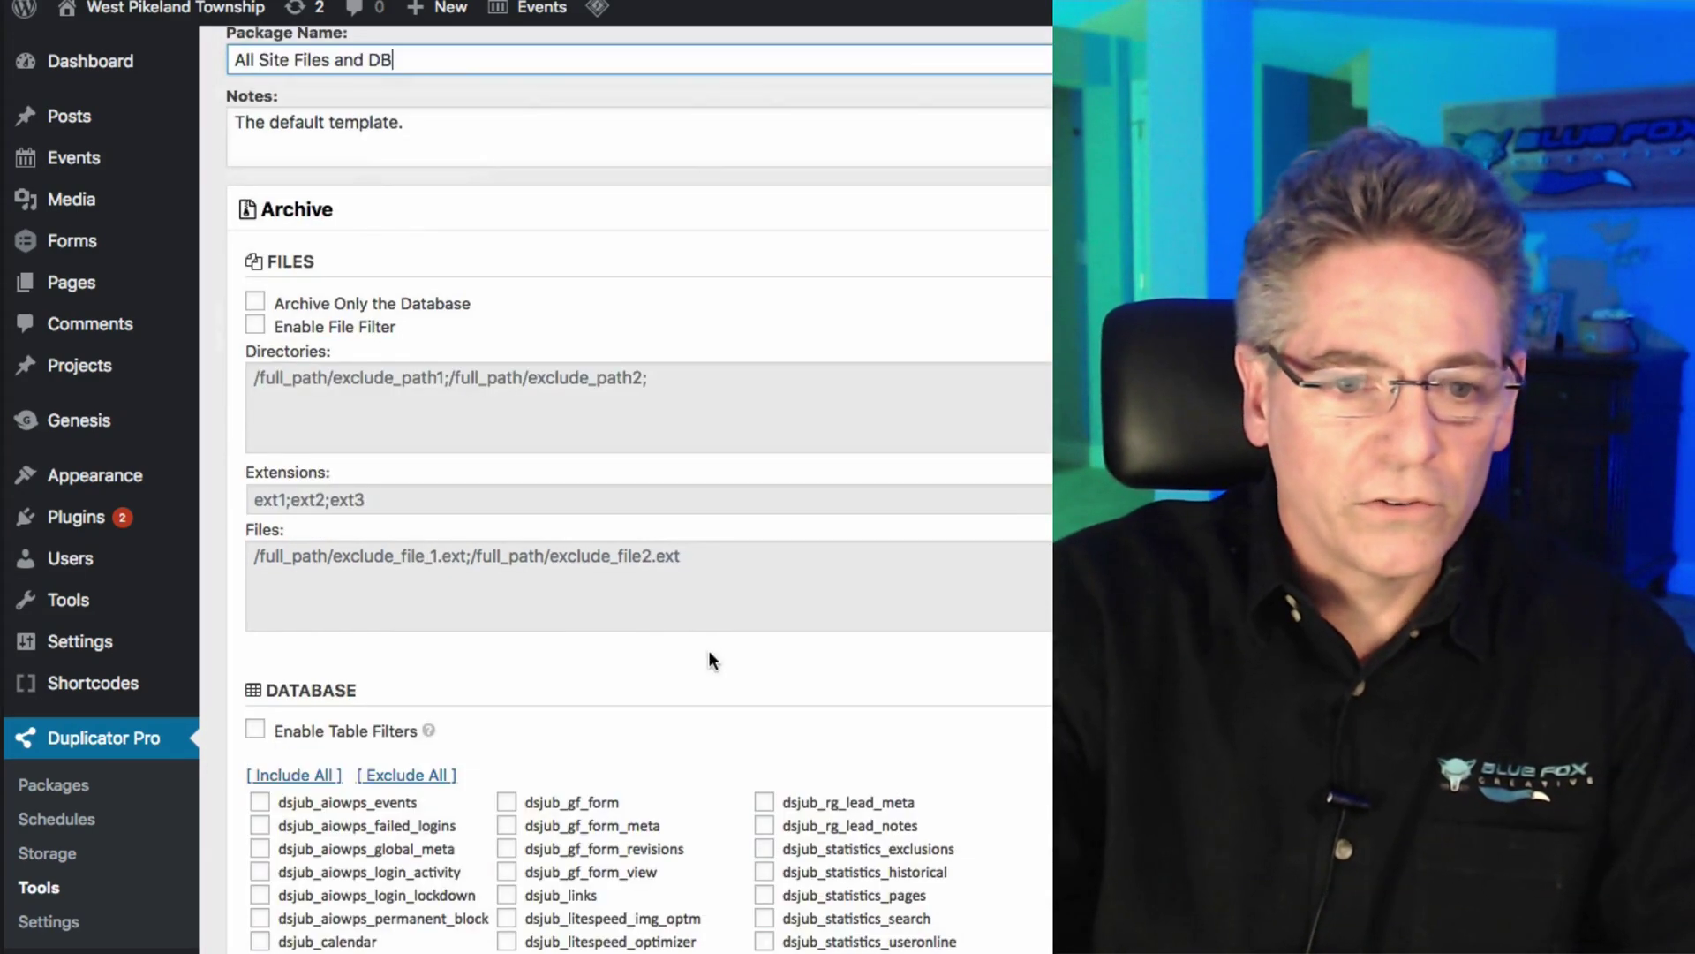
{"action": "scroll", "coordinate": [710, 659], "scroll_direction": "up", "scroll_amount": 5}
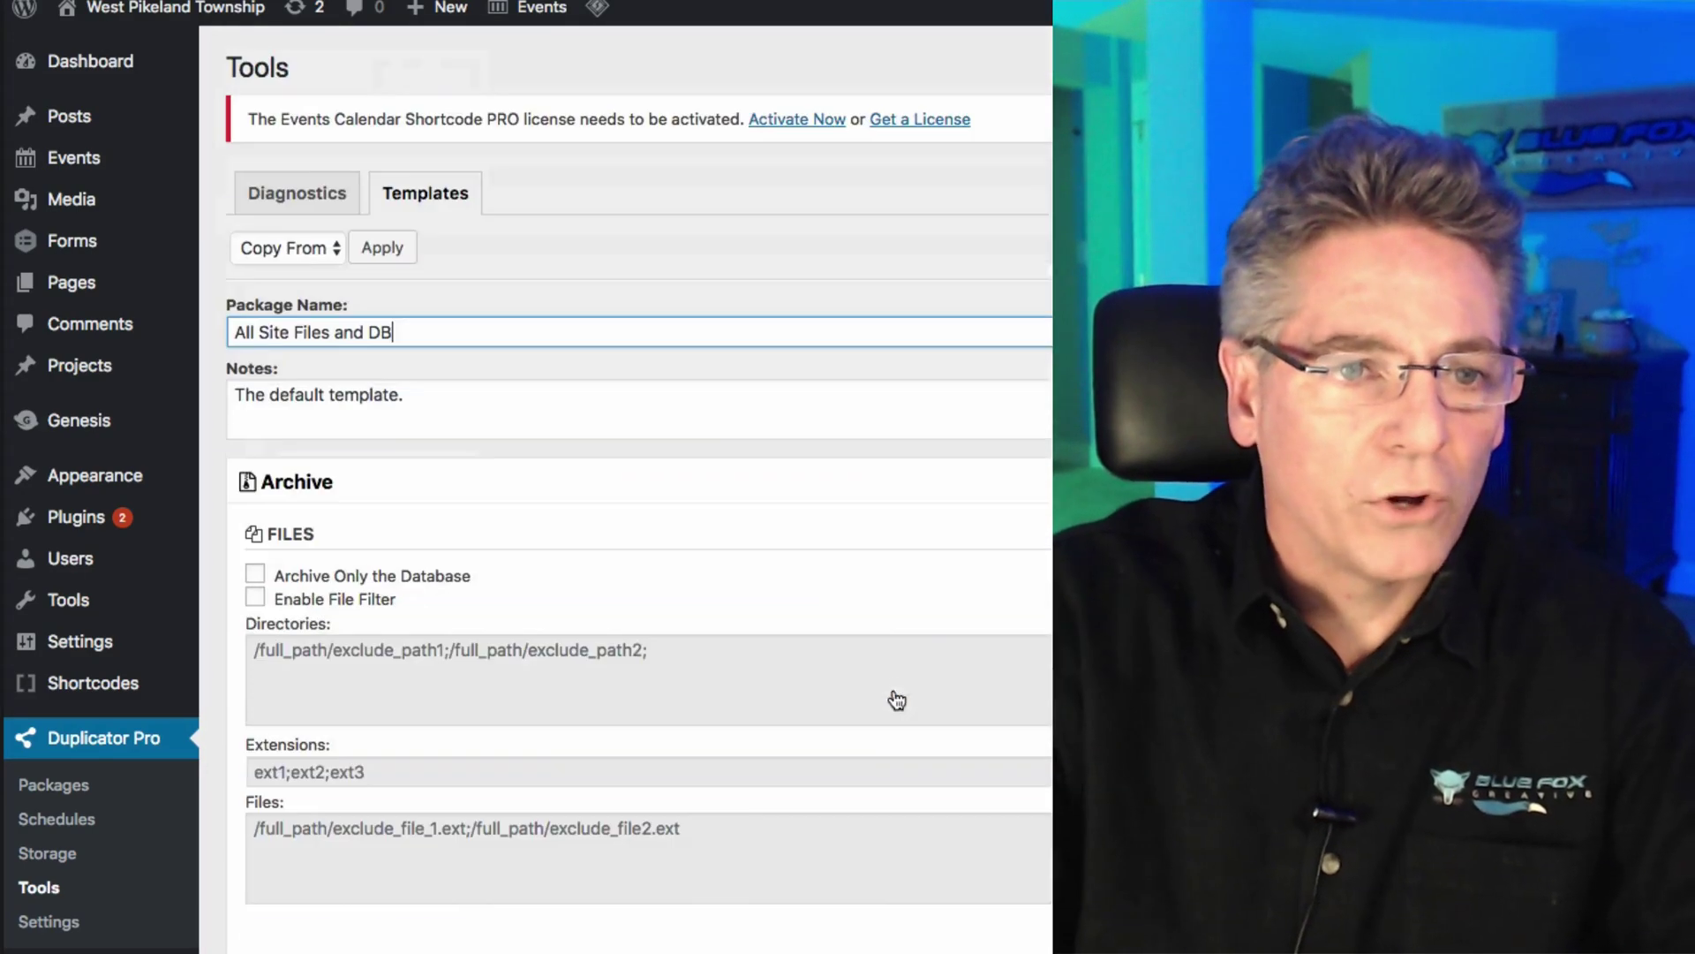
{"action": "scroll", "coordinate": [529, 596], "scroll_direction": "down", "scroll_amount": 5}
{"action": "scroll", "coordinate": [530, 596], "scroll_direction": "down", "scroll_amount": 5}
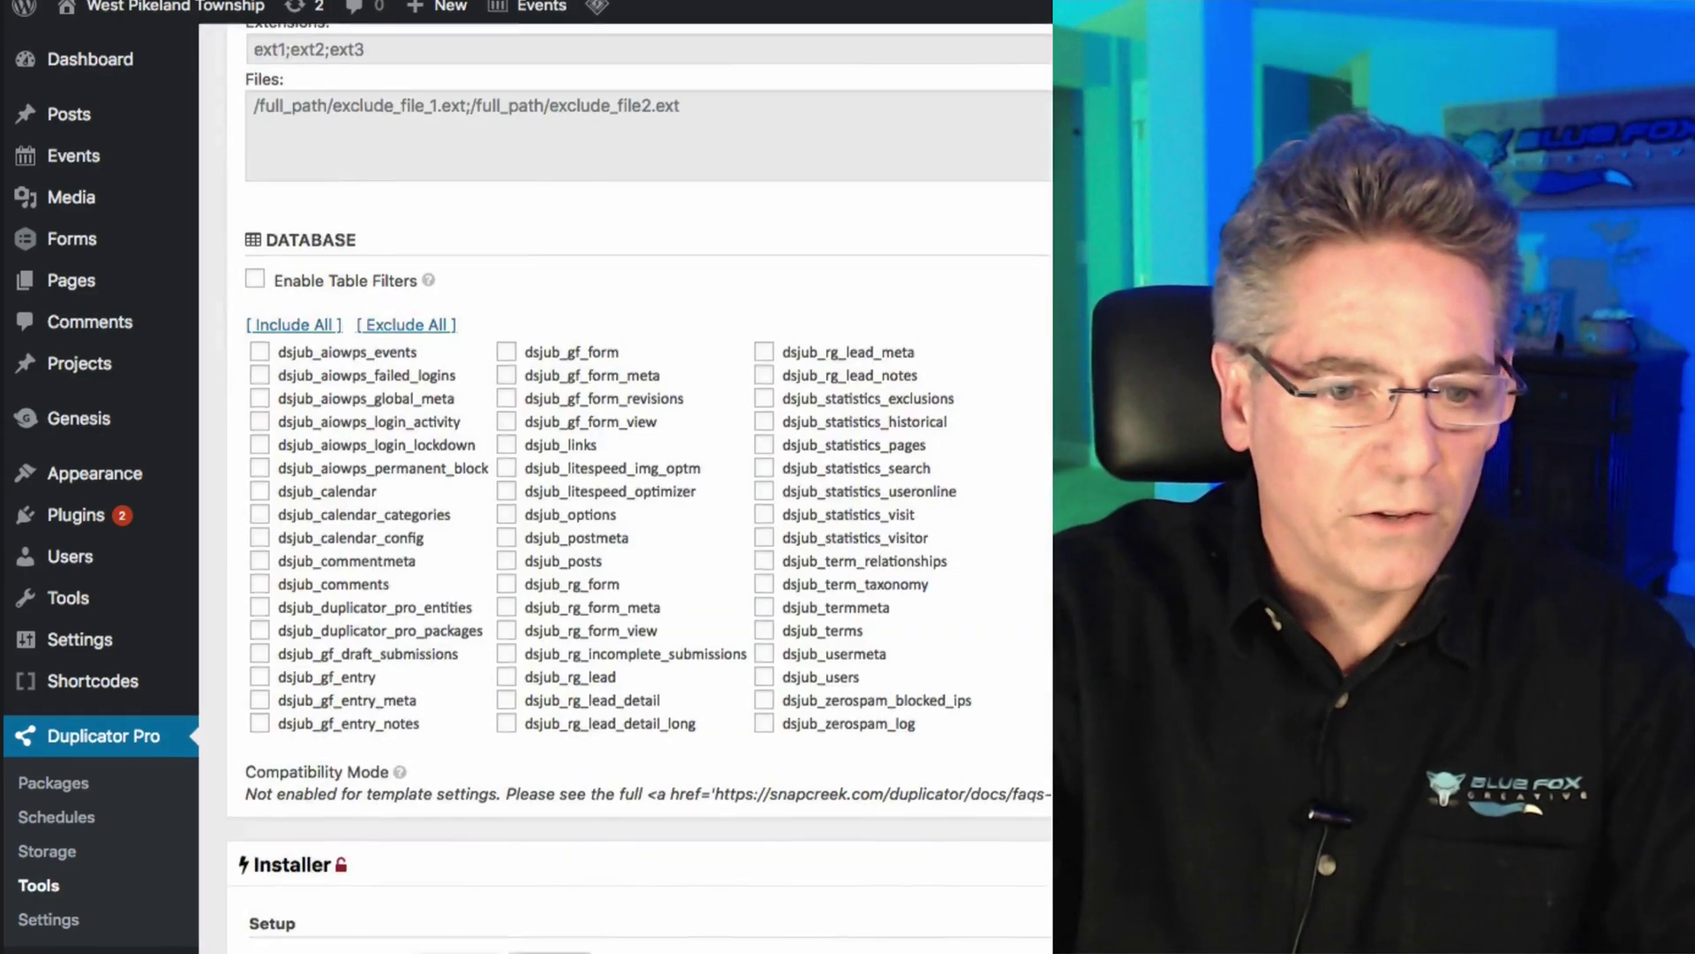
{"action": "scroll", "coordinate": [415, 706], "scroll_direction": "down", "scroll_amount": 5}
{"action": "left_click", "coordinate": [229, 748]}
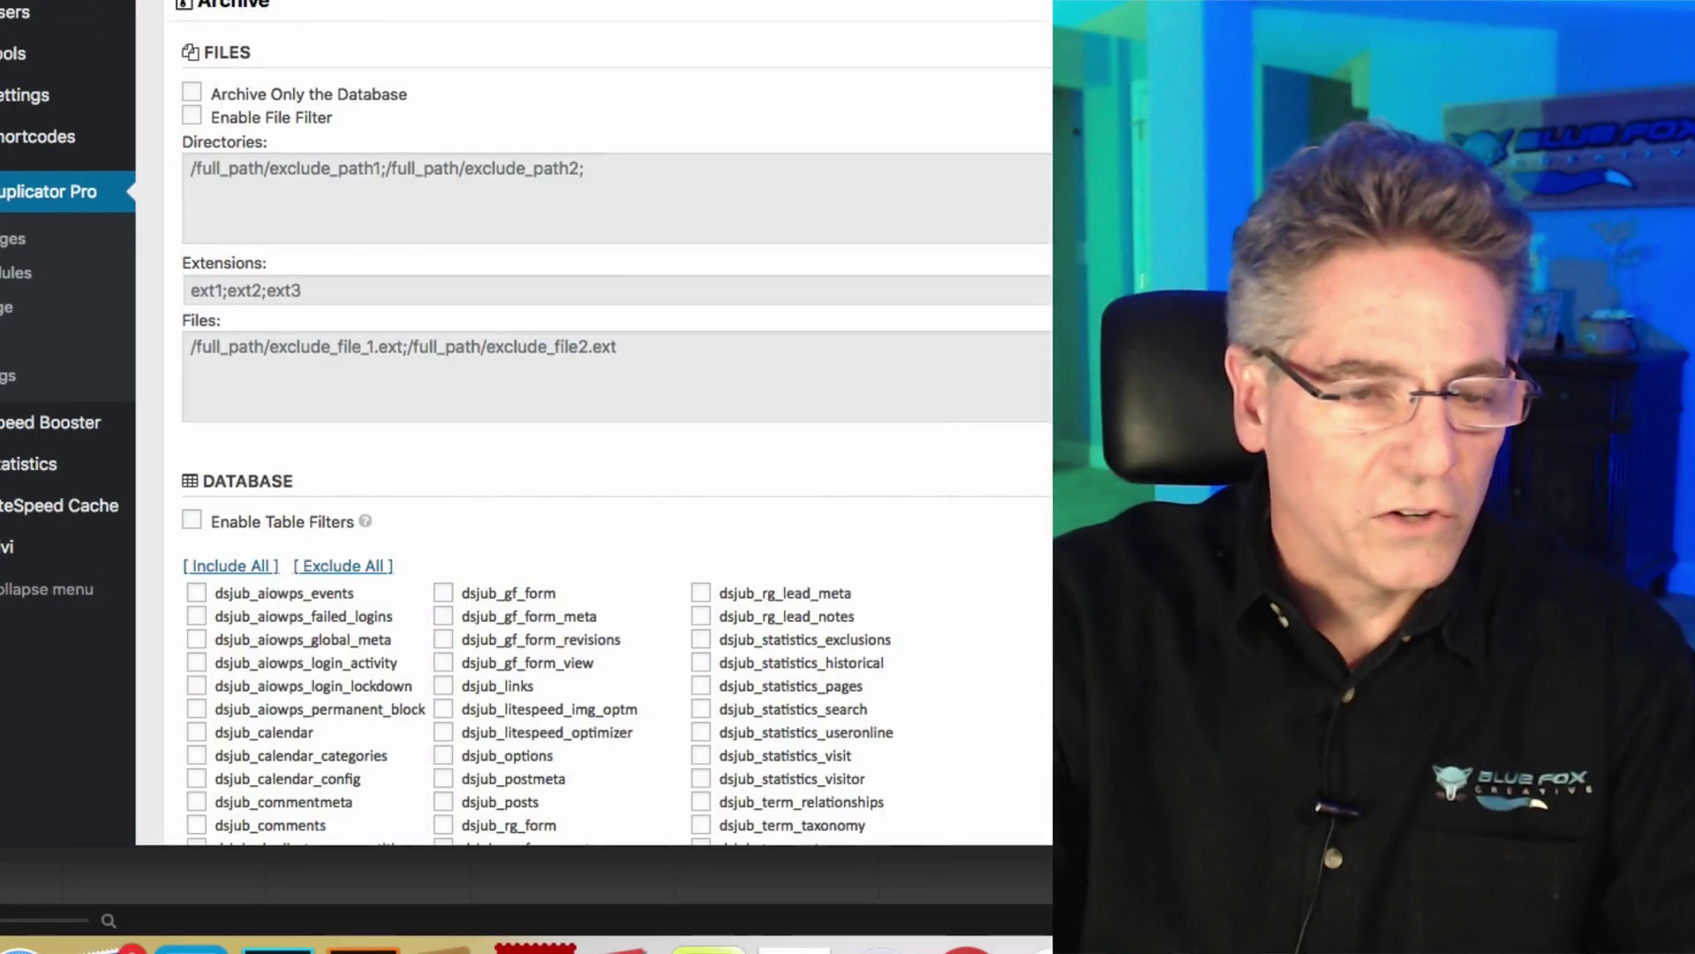
{"action": "scroll", "coordinate": [529, 529], "scroll_direction": "up", "scroll_amount": 10}
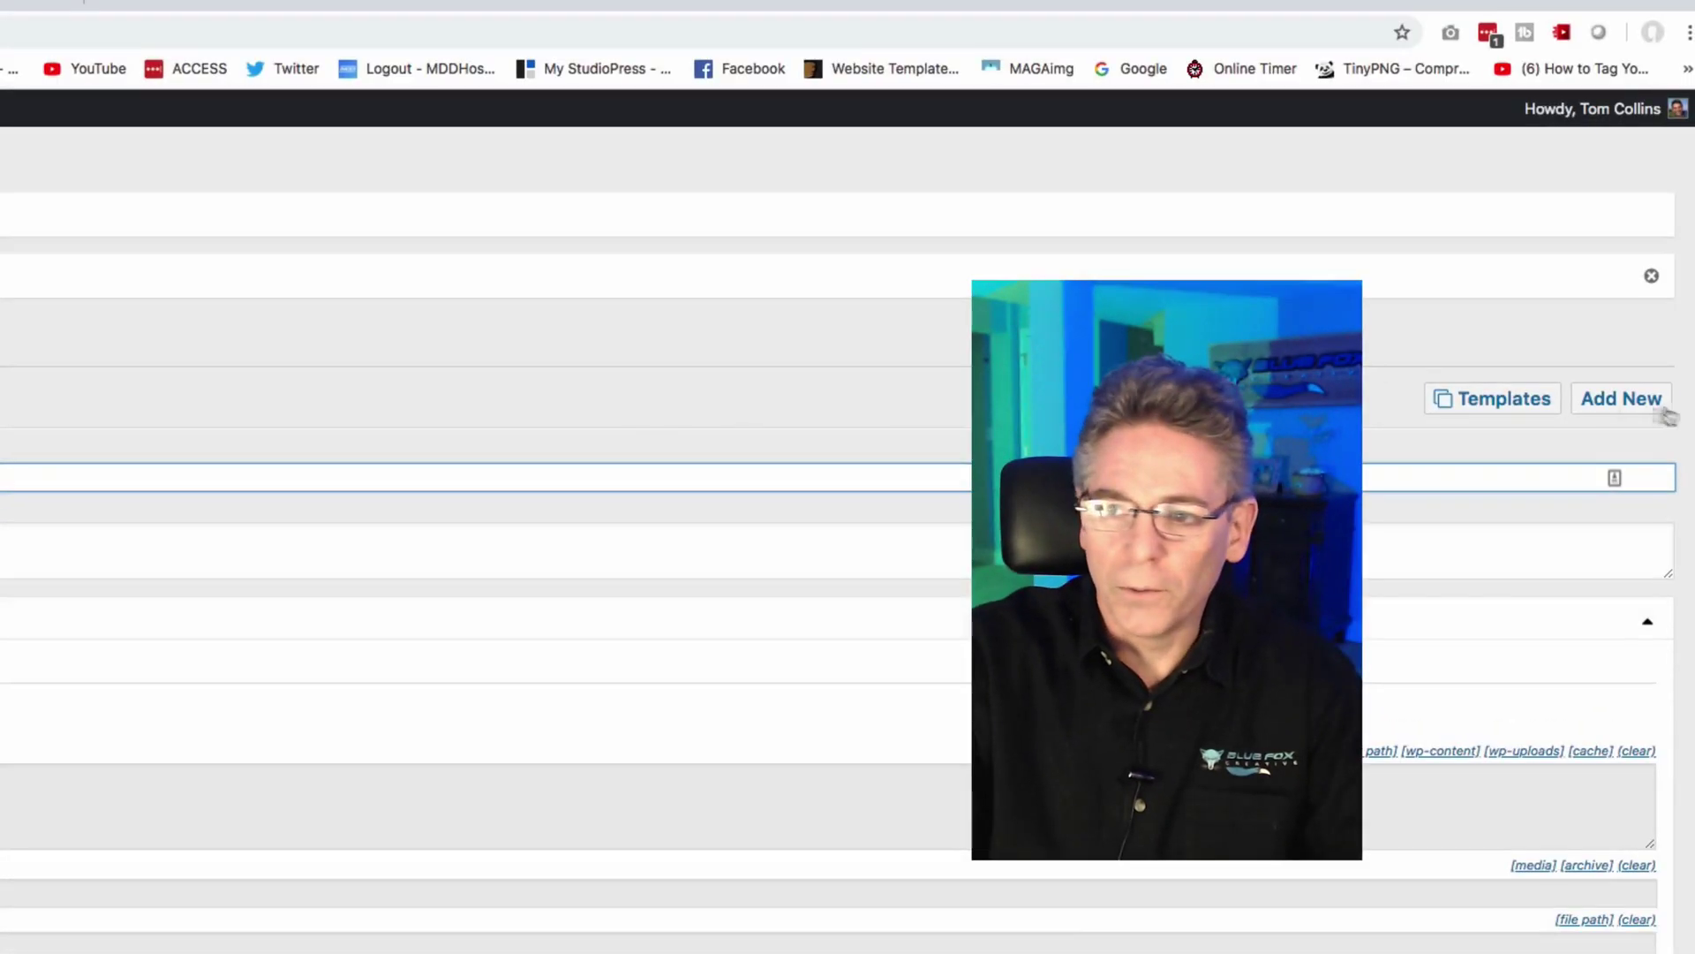
Add a new template named 'Data Only' set to archive only the database.
{"action": "left_click", "coordinate": [1622, 398]}
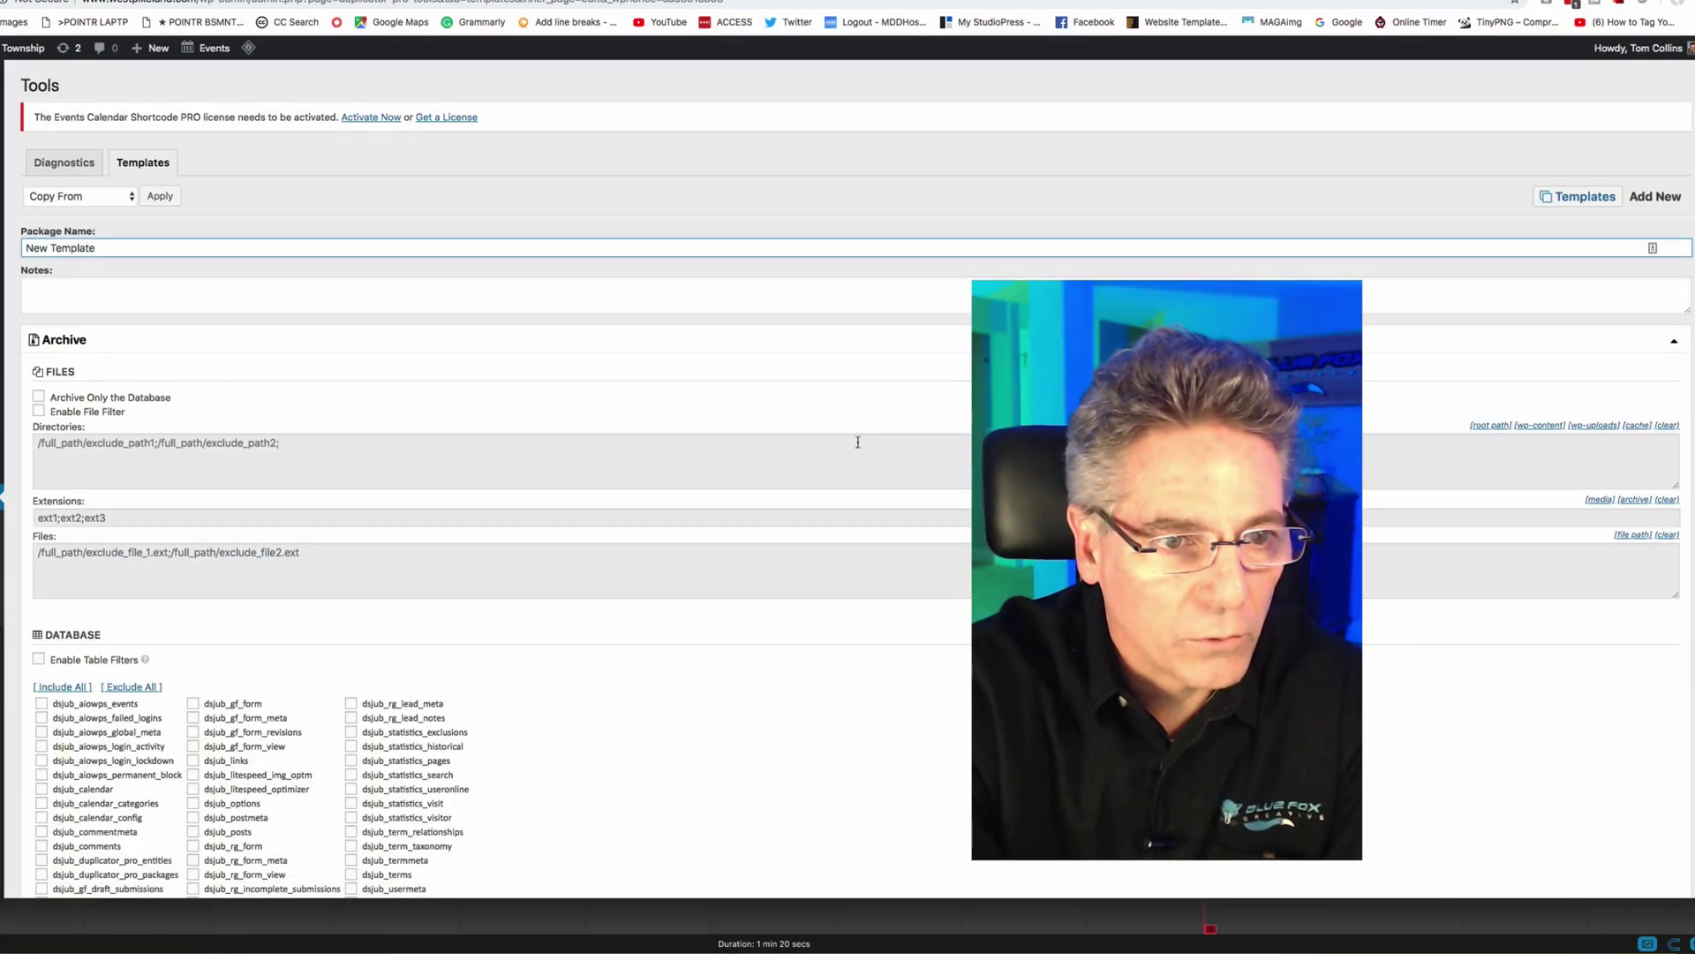
{"action": "key", "text": "BackSpace"}
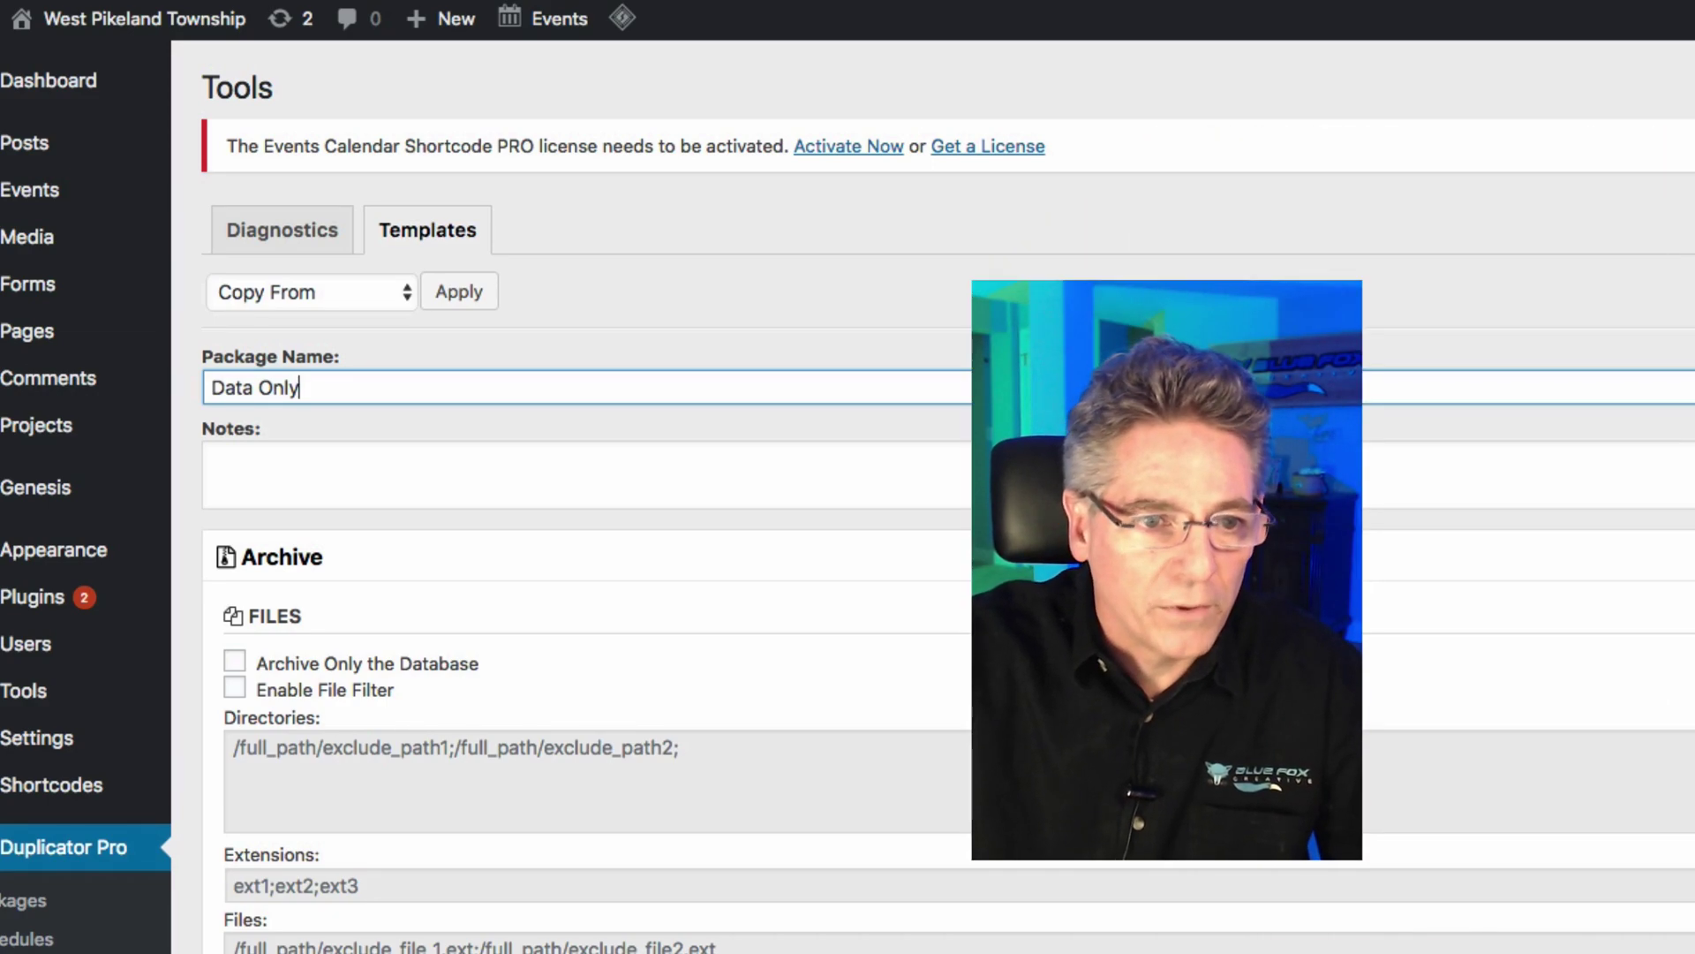
{"action": "scroll", "coordinate": [313, 389], "scroll_direction": "down", "scroll_amount": 2}
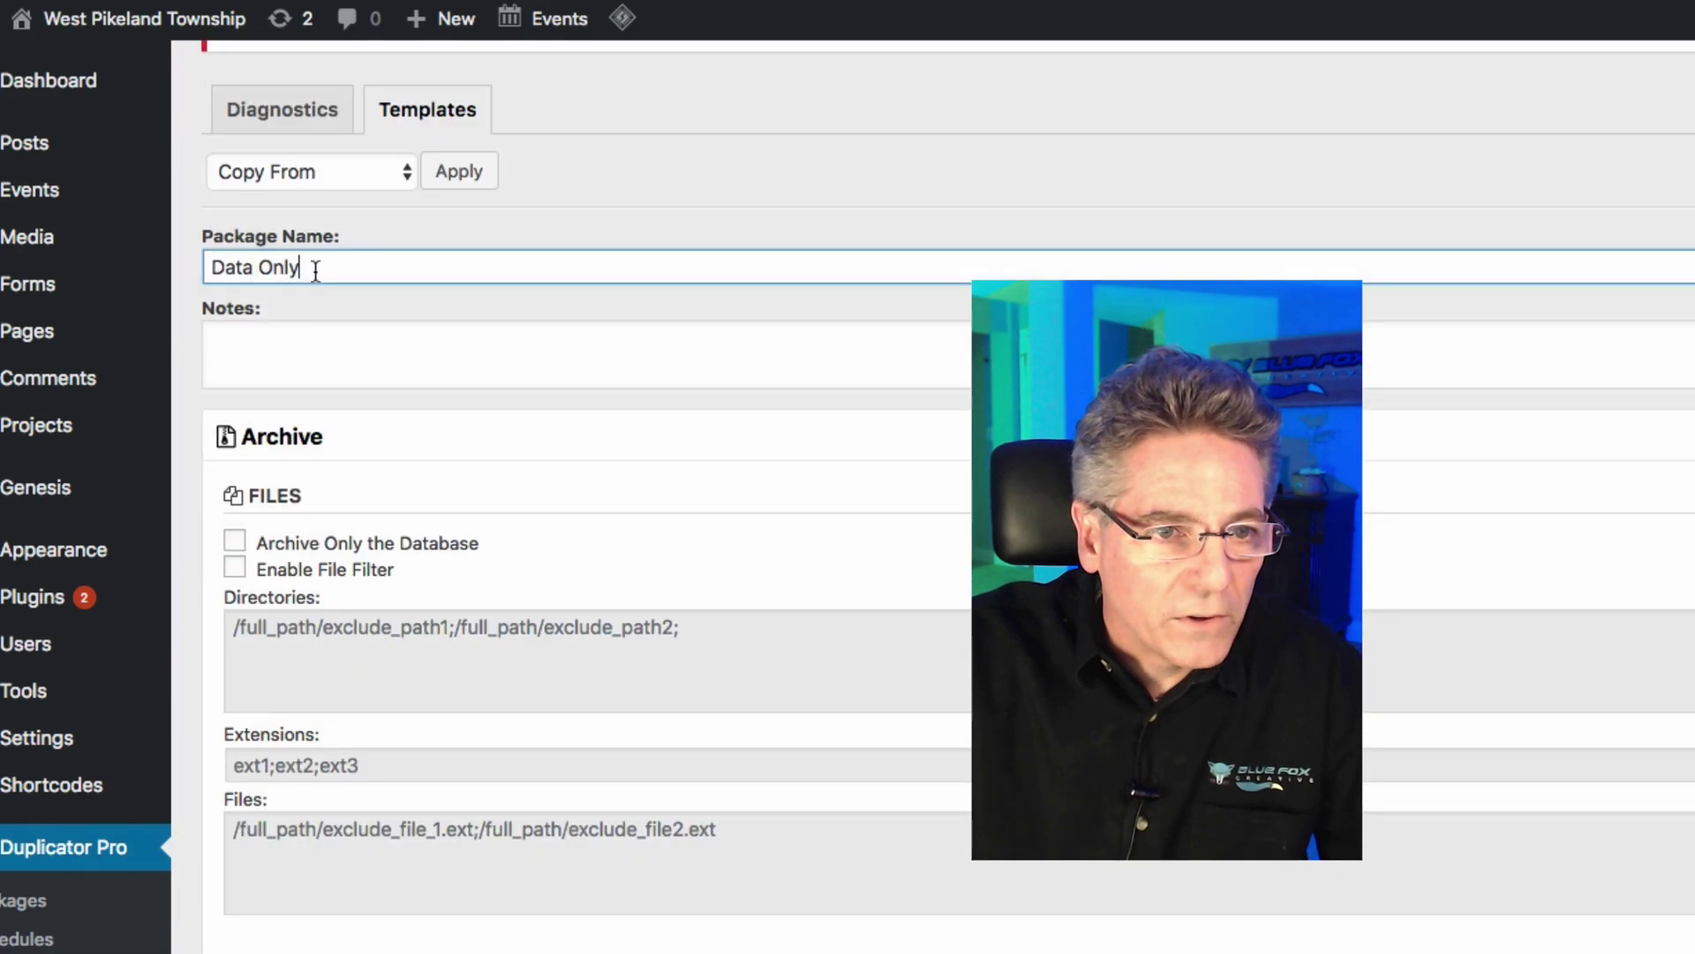
{"action": "left_click", "coordinate": [235, 543]}
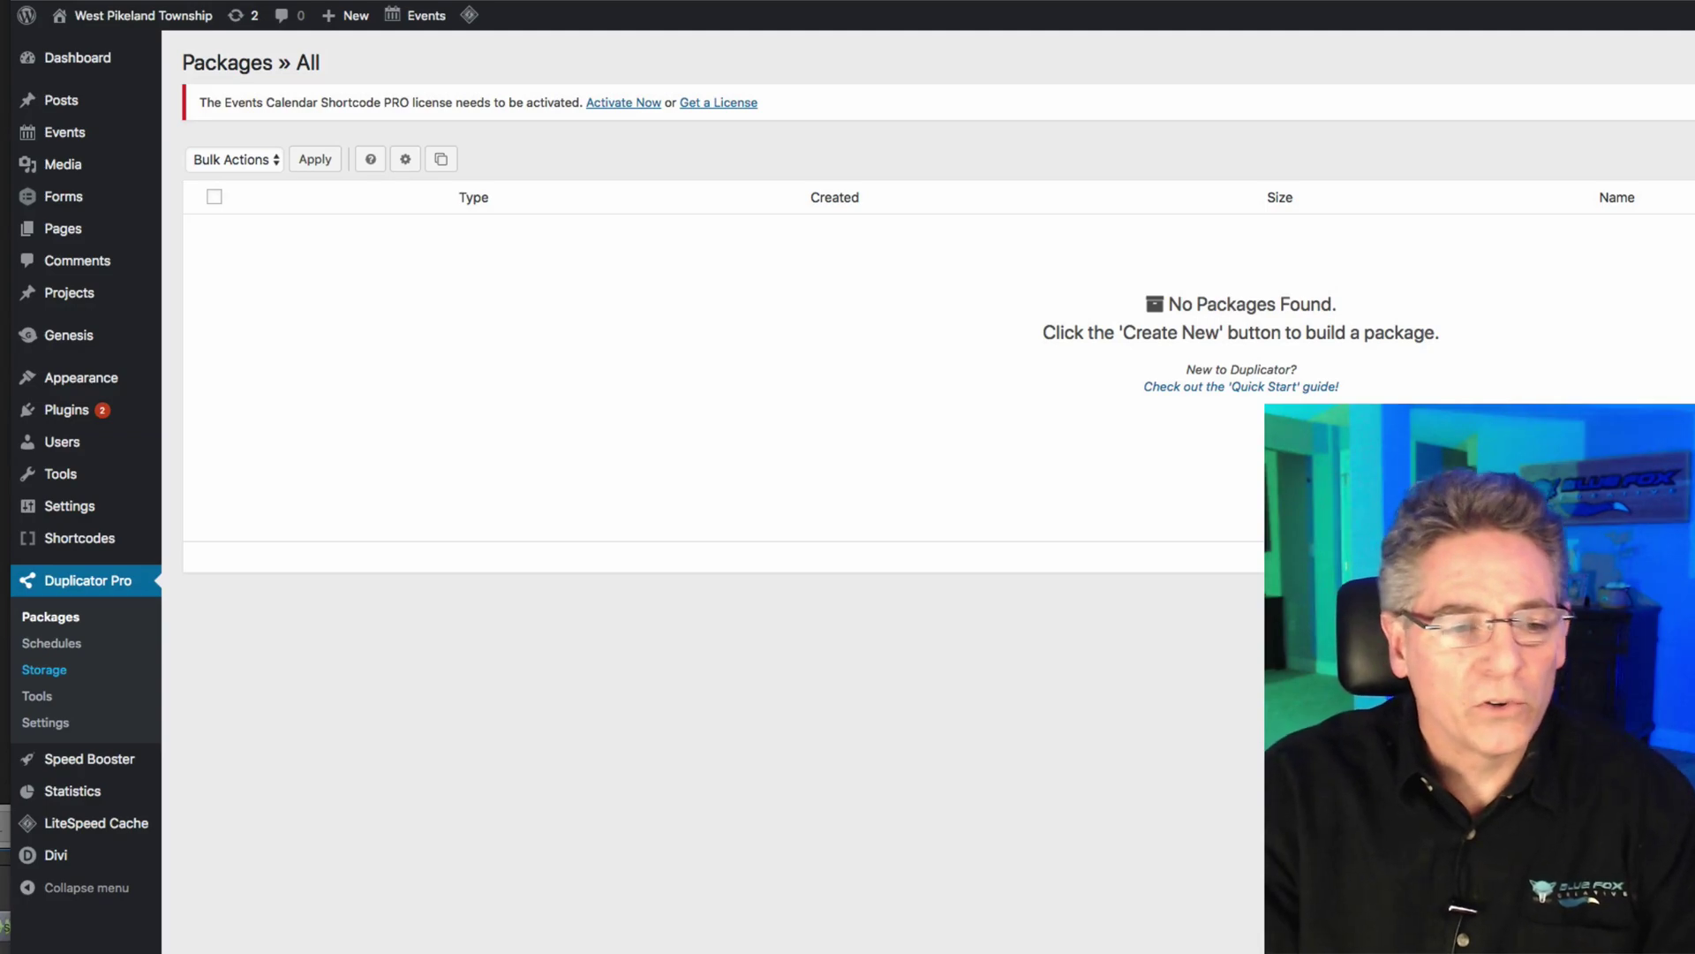
Start a new storage provider and name it 'Full Site'.
{"action": "left_click", "coordinate": [44, 669]}
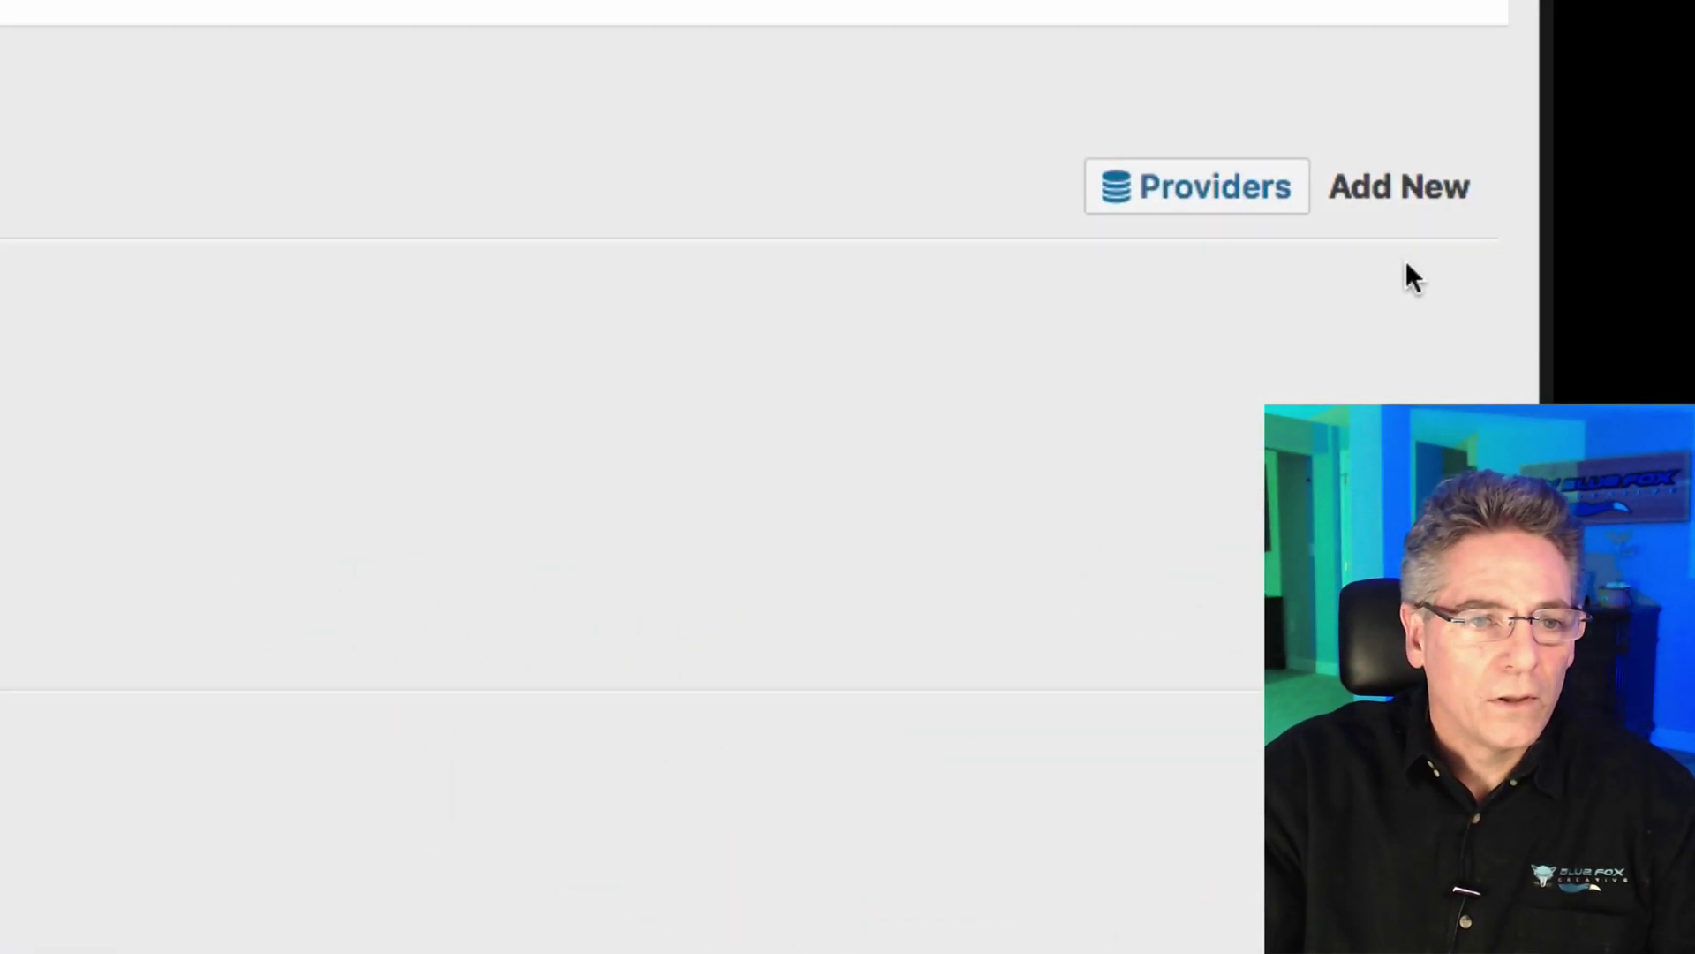
{"action": "left_click", "coordinate": [1399, 187]}
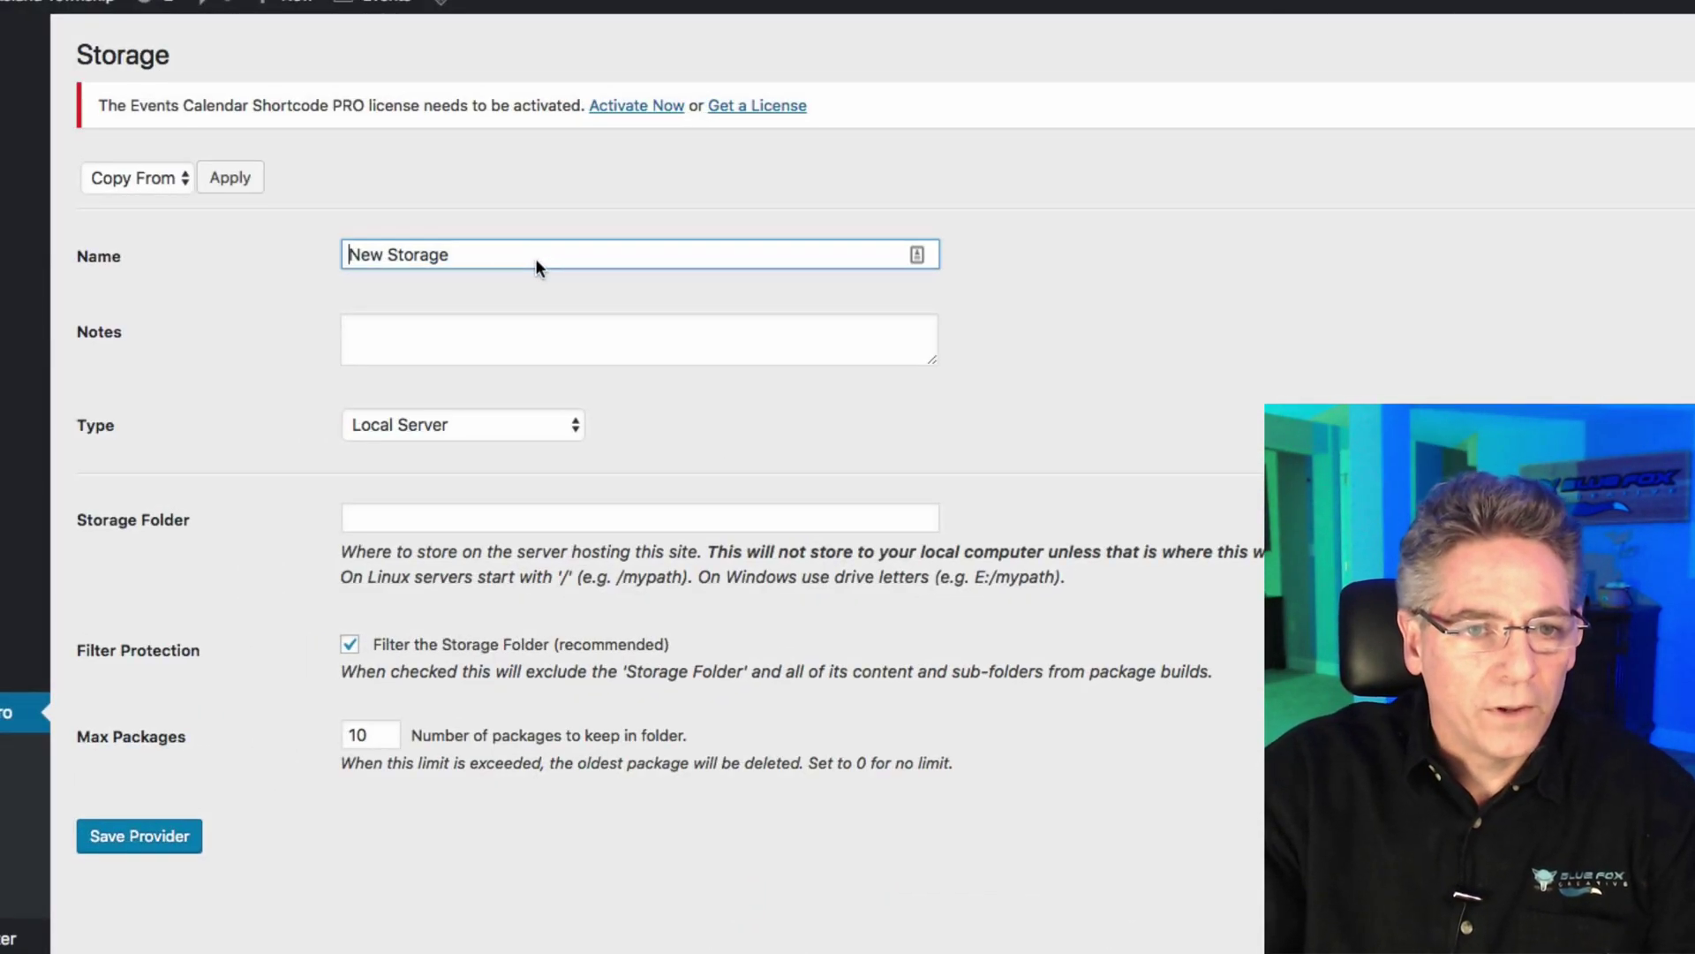
{"action": "key", "text": "ctrl+a"}
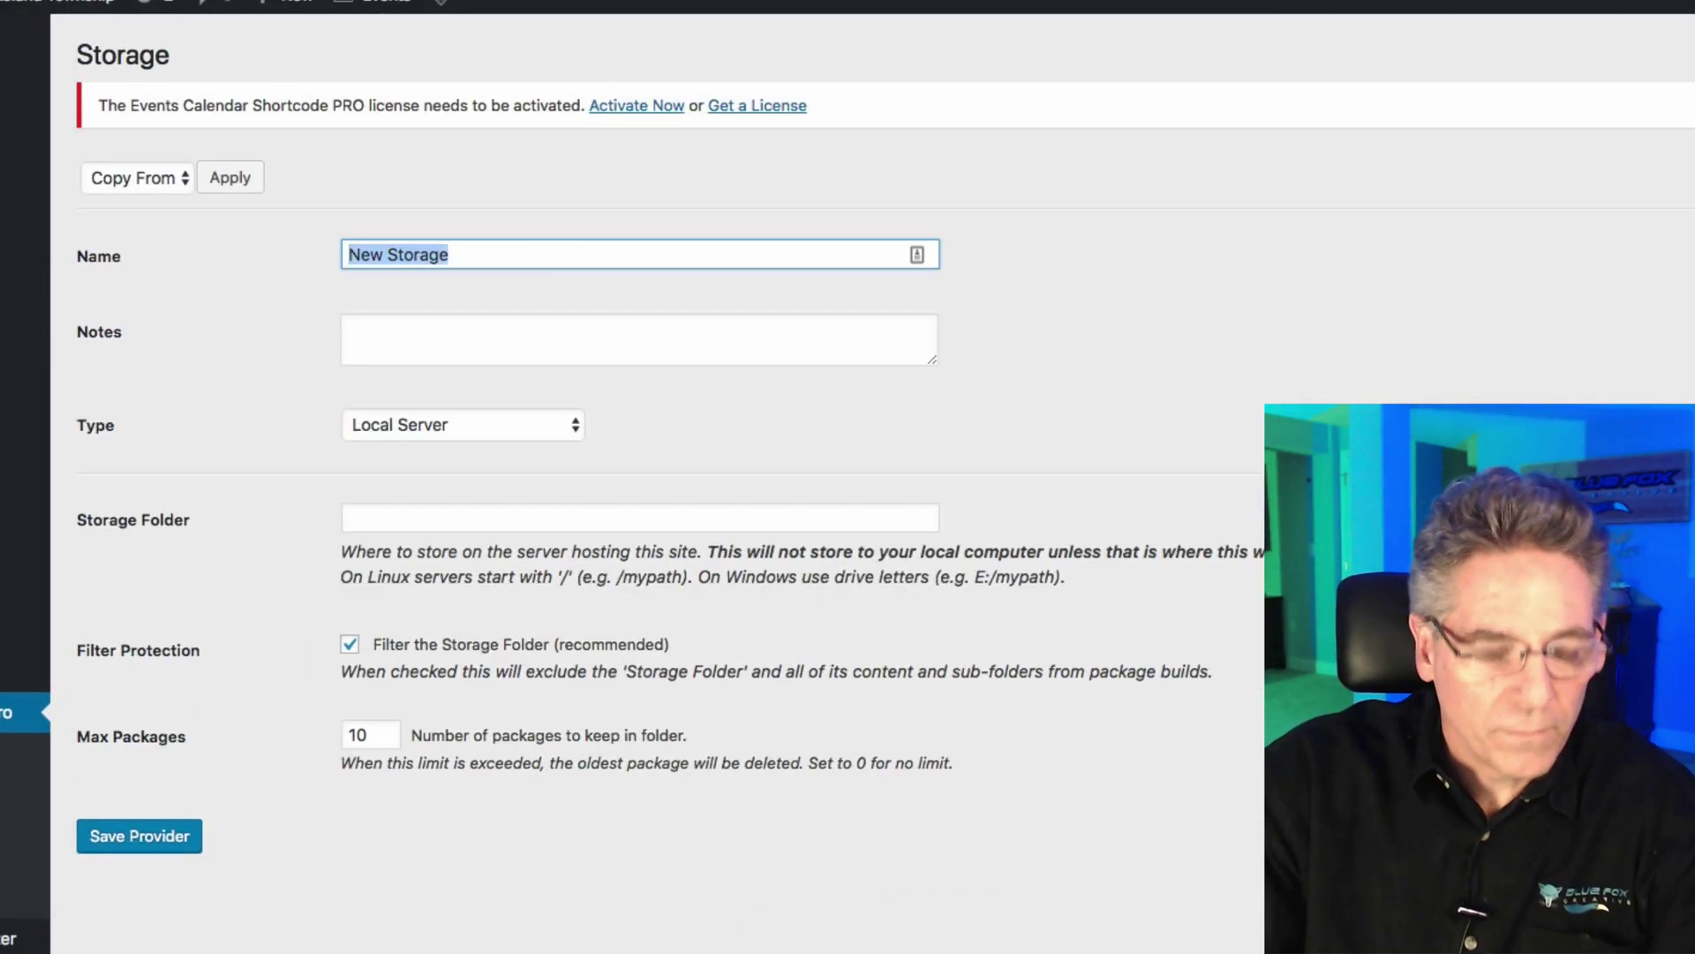
{"action": "type", "text": "Full Site"}
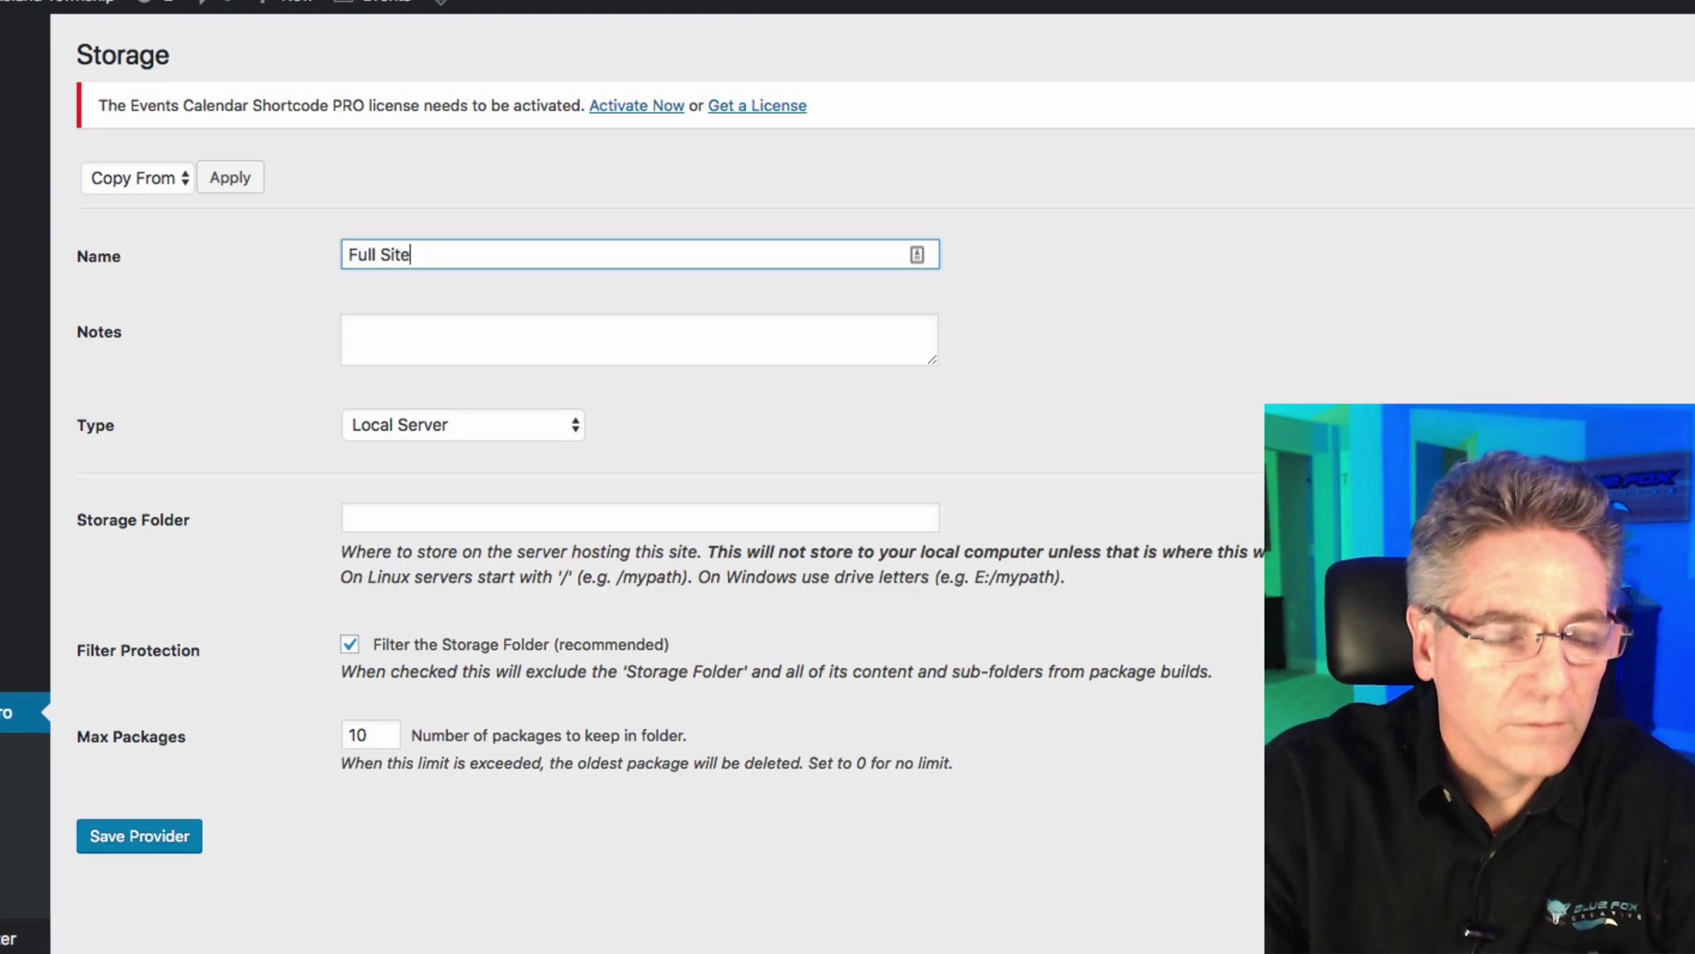
Set the Full Site provider's type to Dropbox and begin connecting it.
{"action": "left_click", "coordinate": [465, 431]}
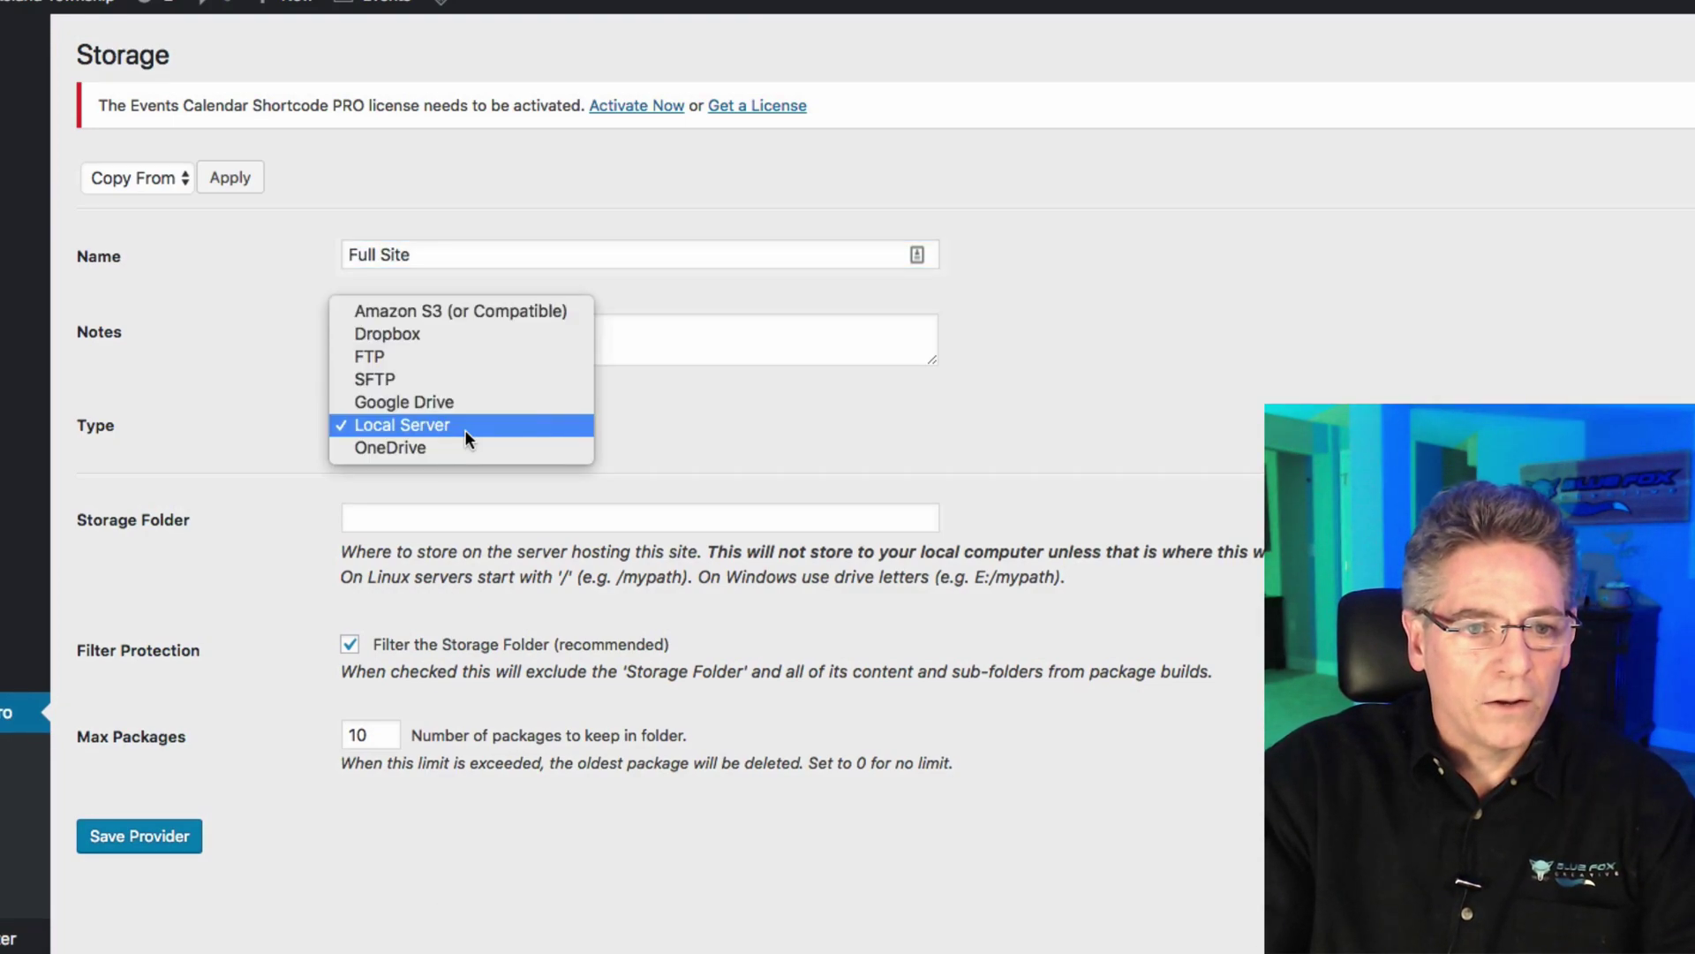
{"action": "left_click", "coordinate": [453, 334]}
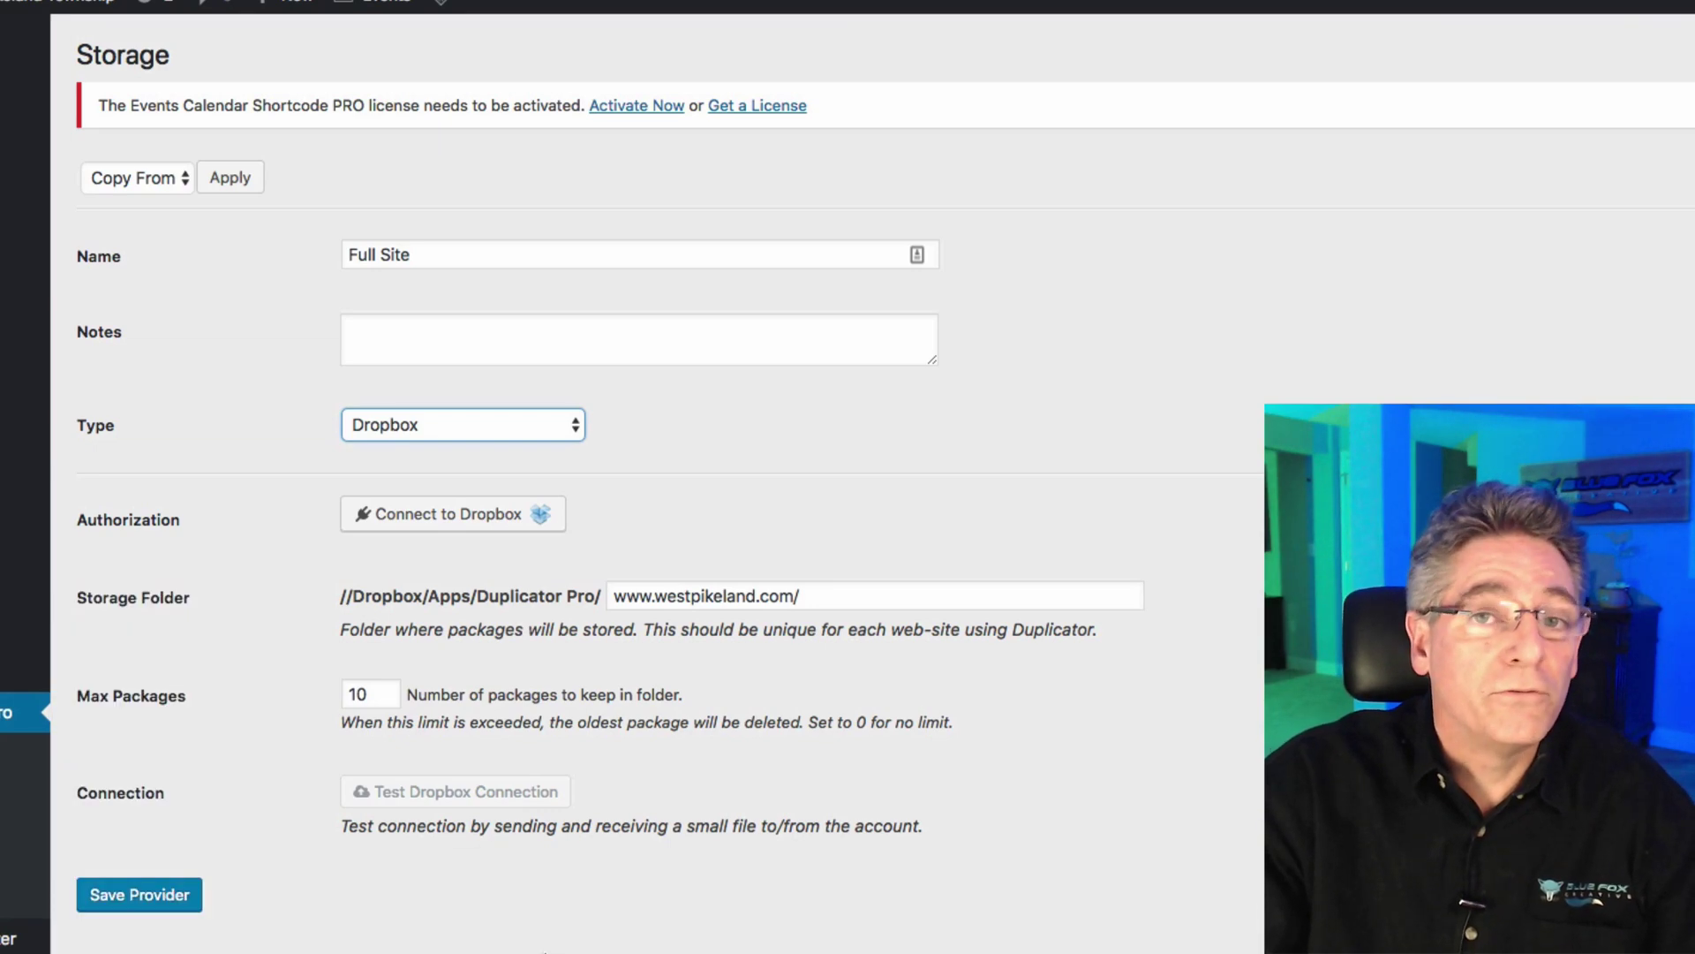
{"action": "left_click", "coordinate": [536, 425]}
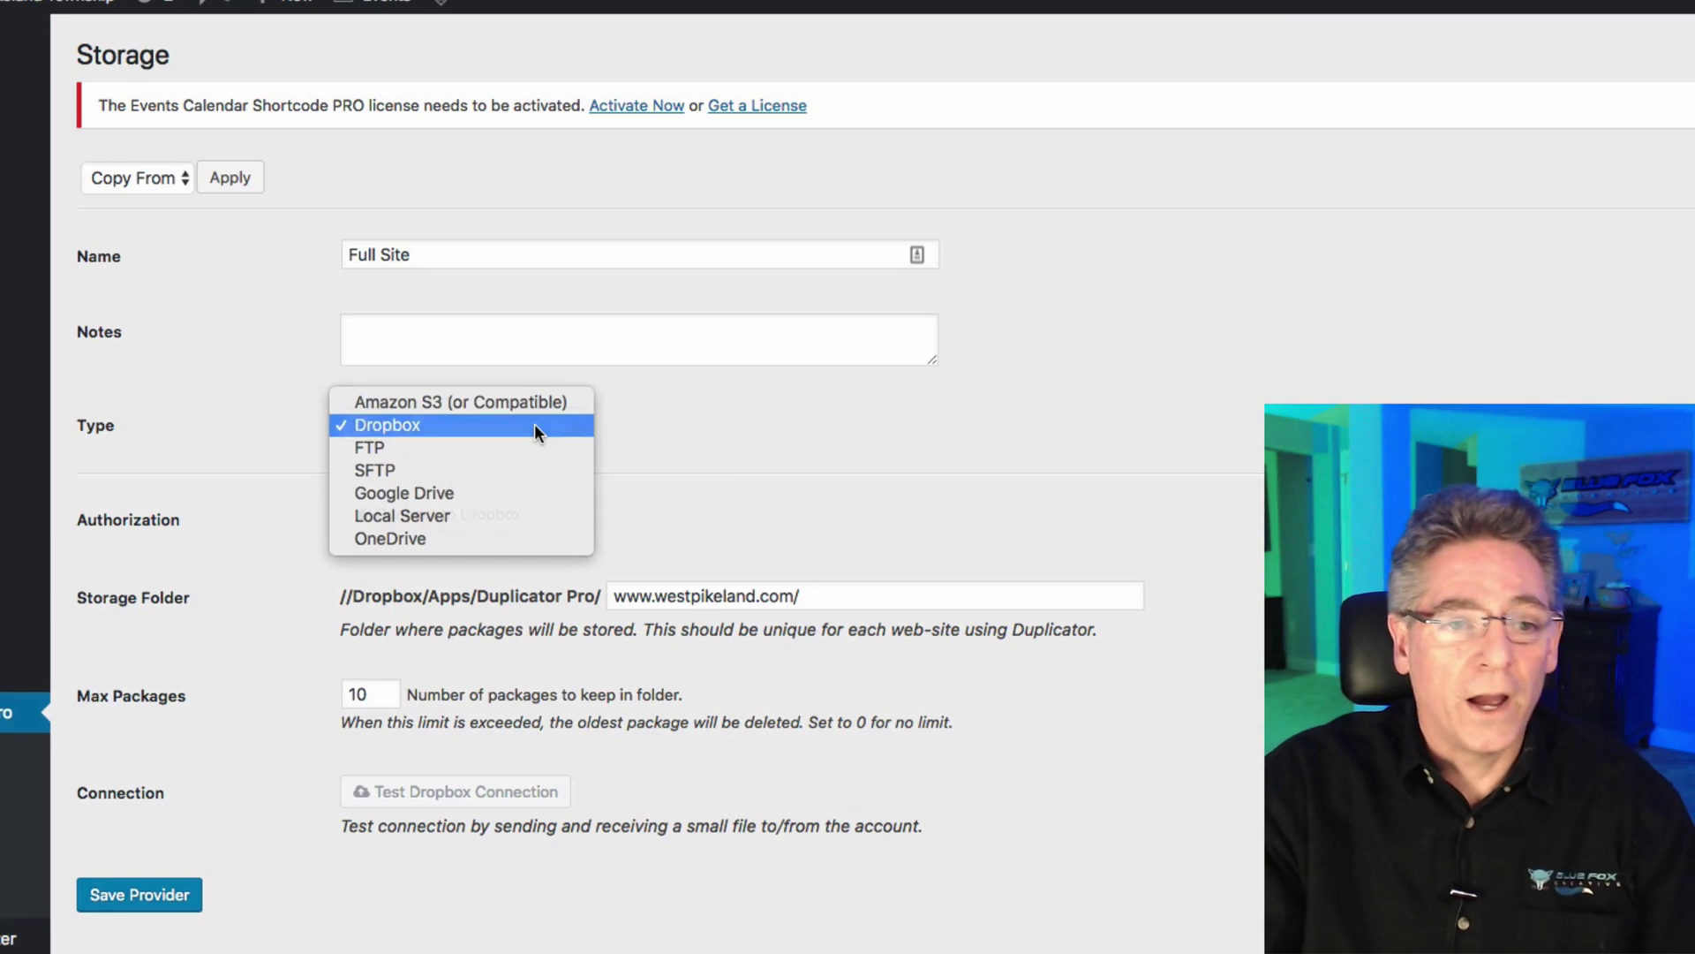
{"action": "left_click", "coordinate": [533, 424]}
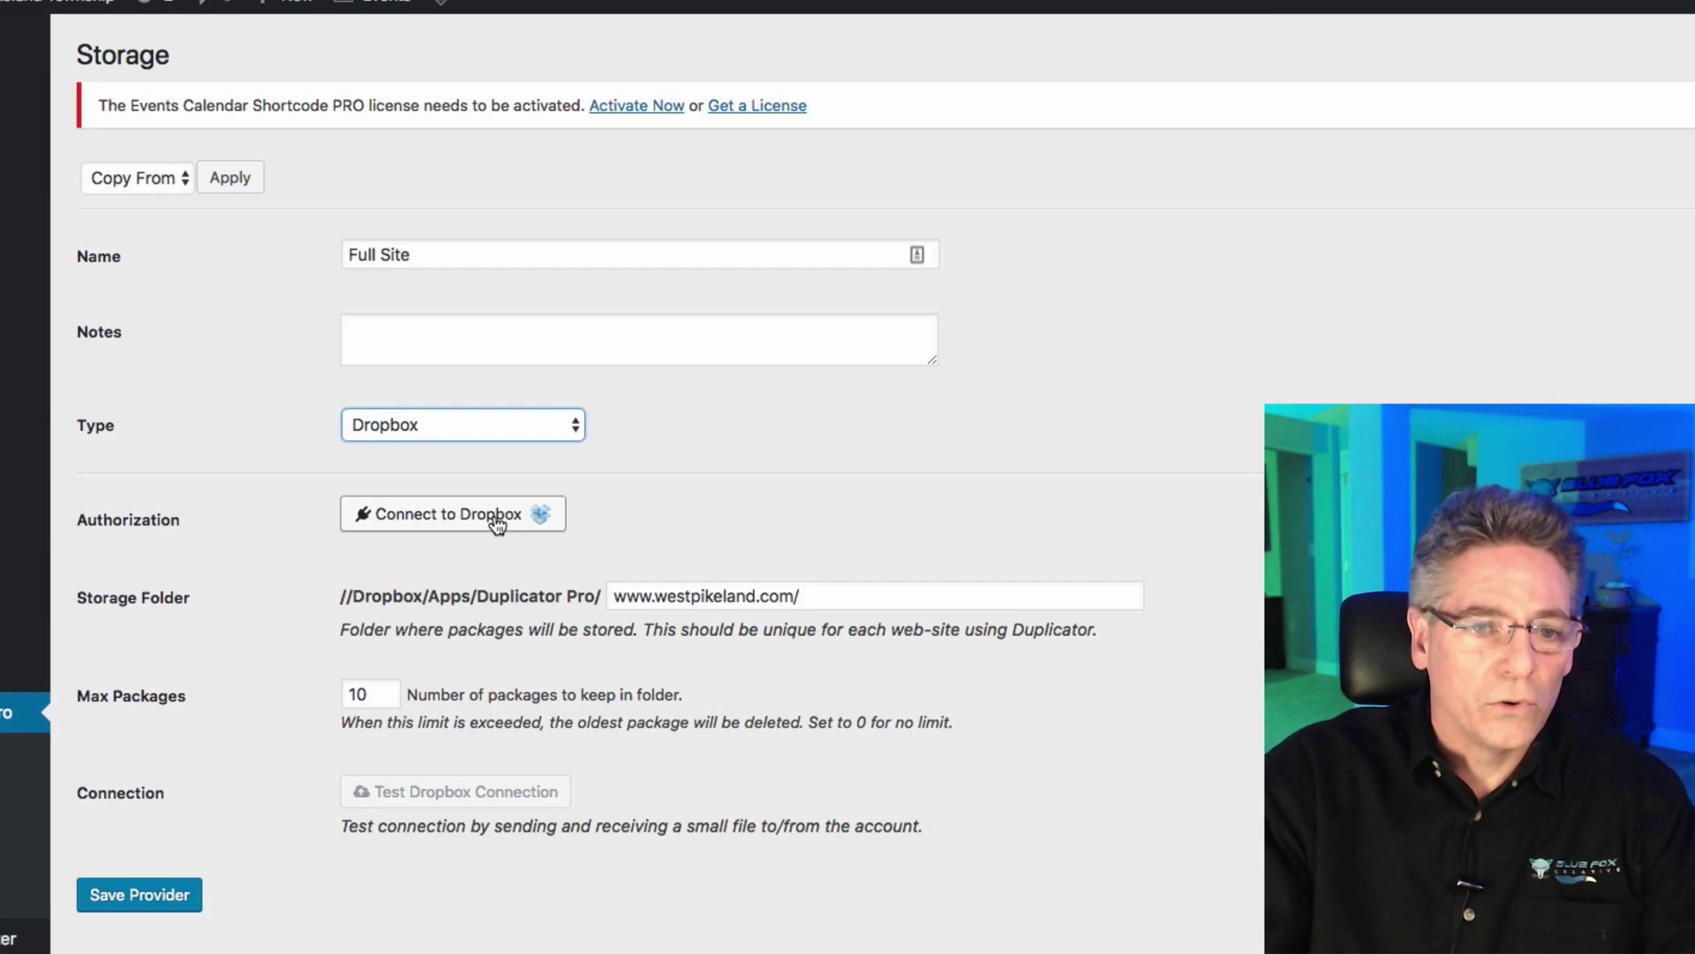
{"action": "left_click", "coordinate": [497, 523]}
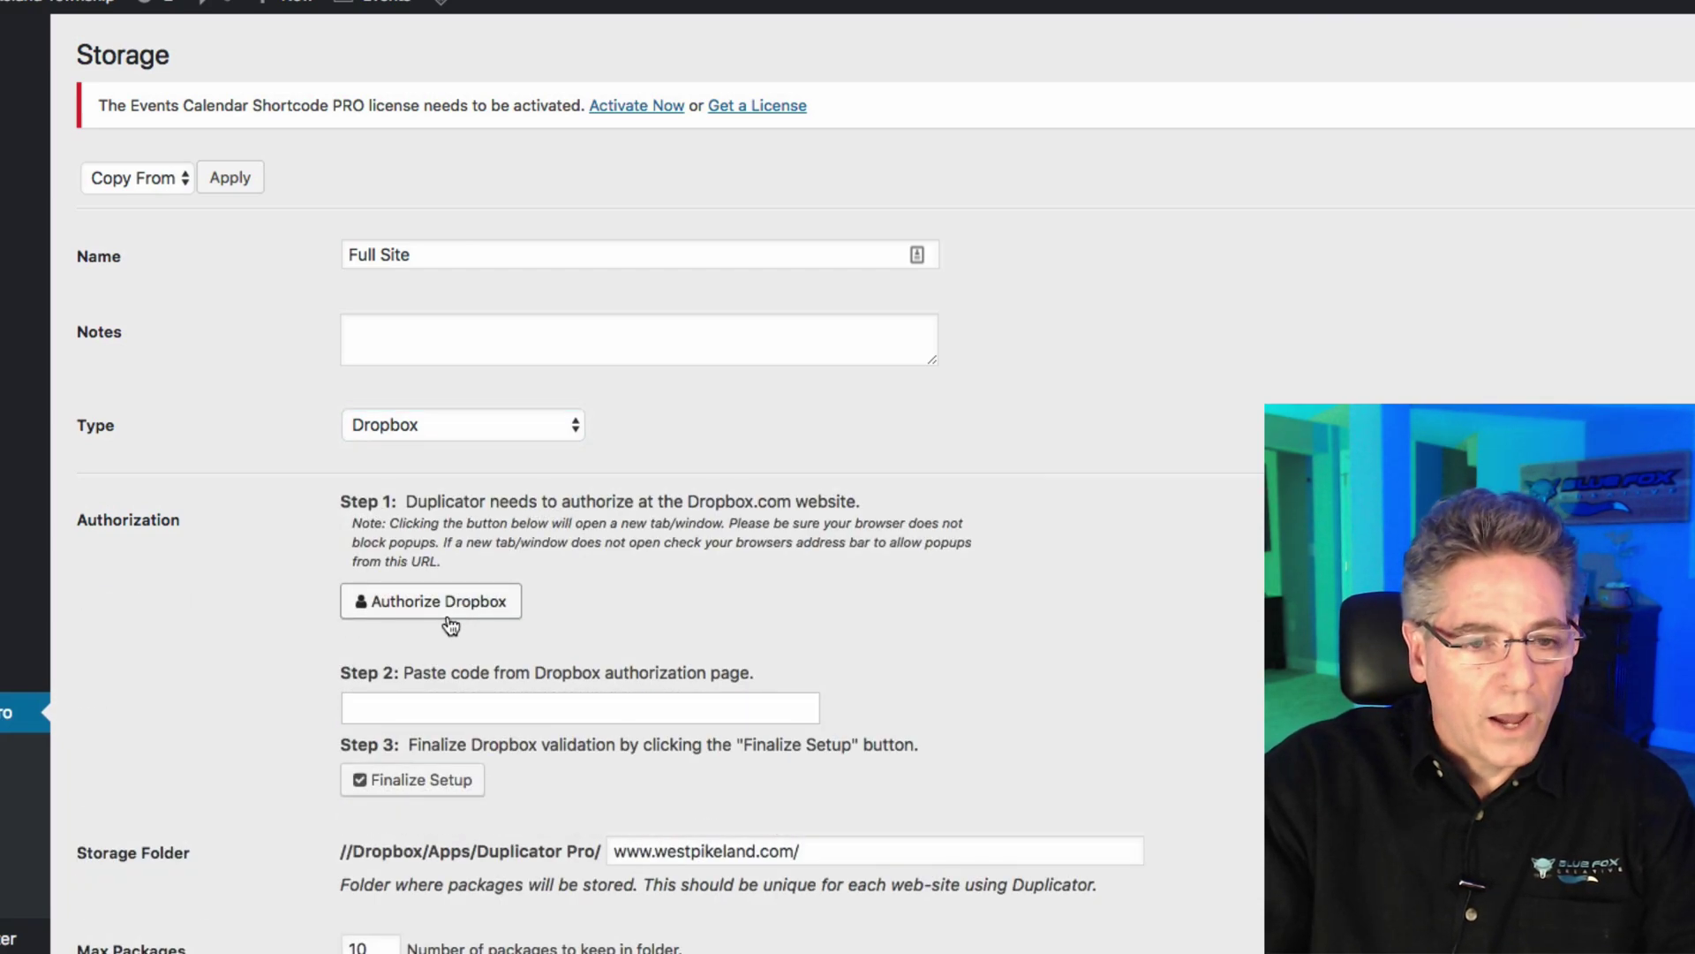
Allow Duplicator Pro access on Dropbox and select the displayed authorization code.
{"action": "left_click", "coordinate": [467, 610]}
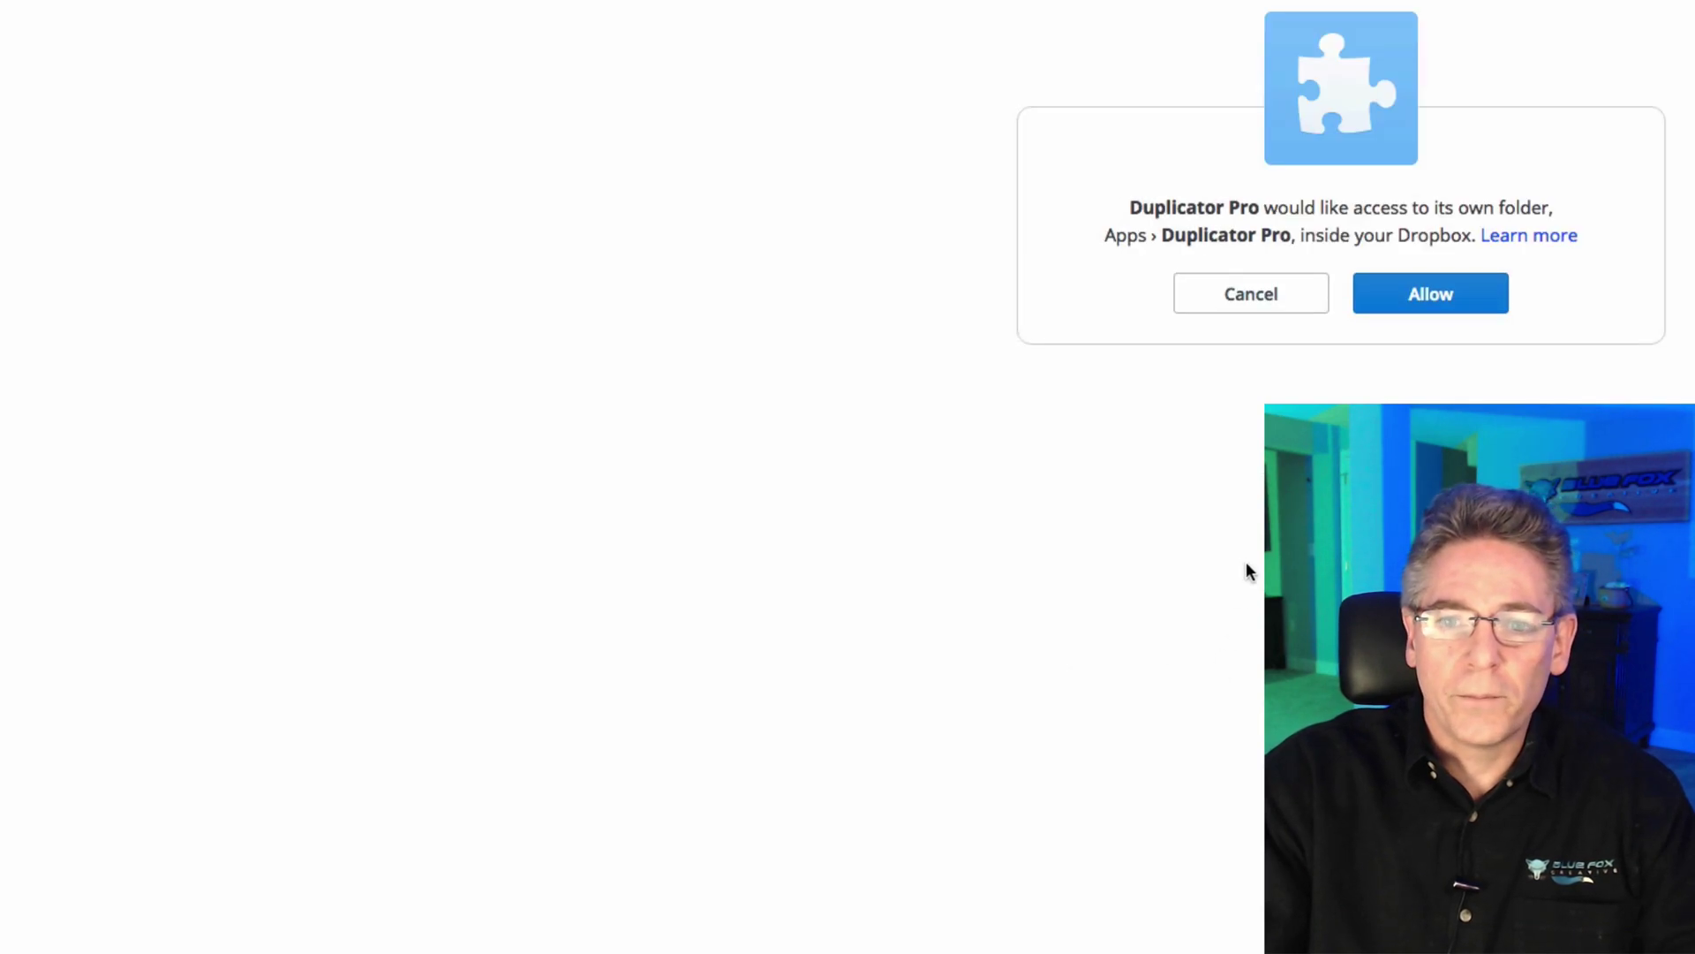
{"action": "left_click", "coordinate": [1431, 294]}
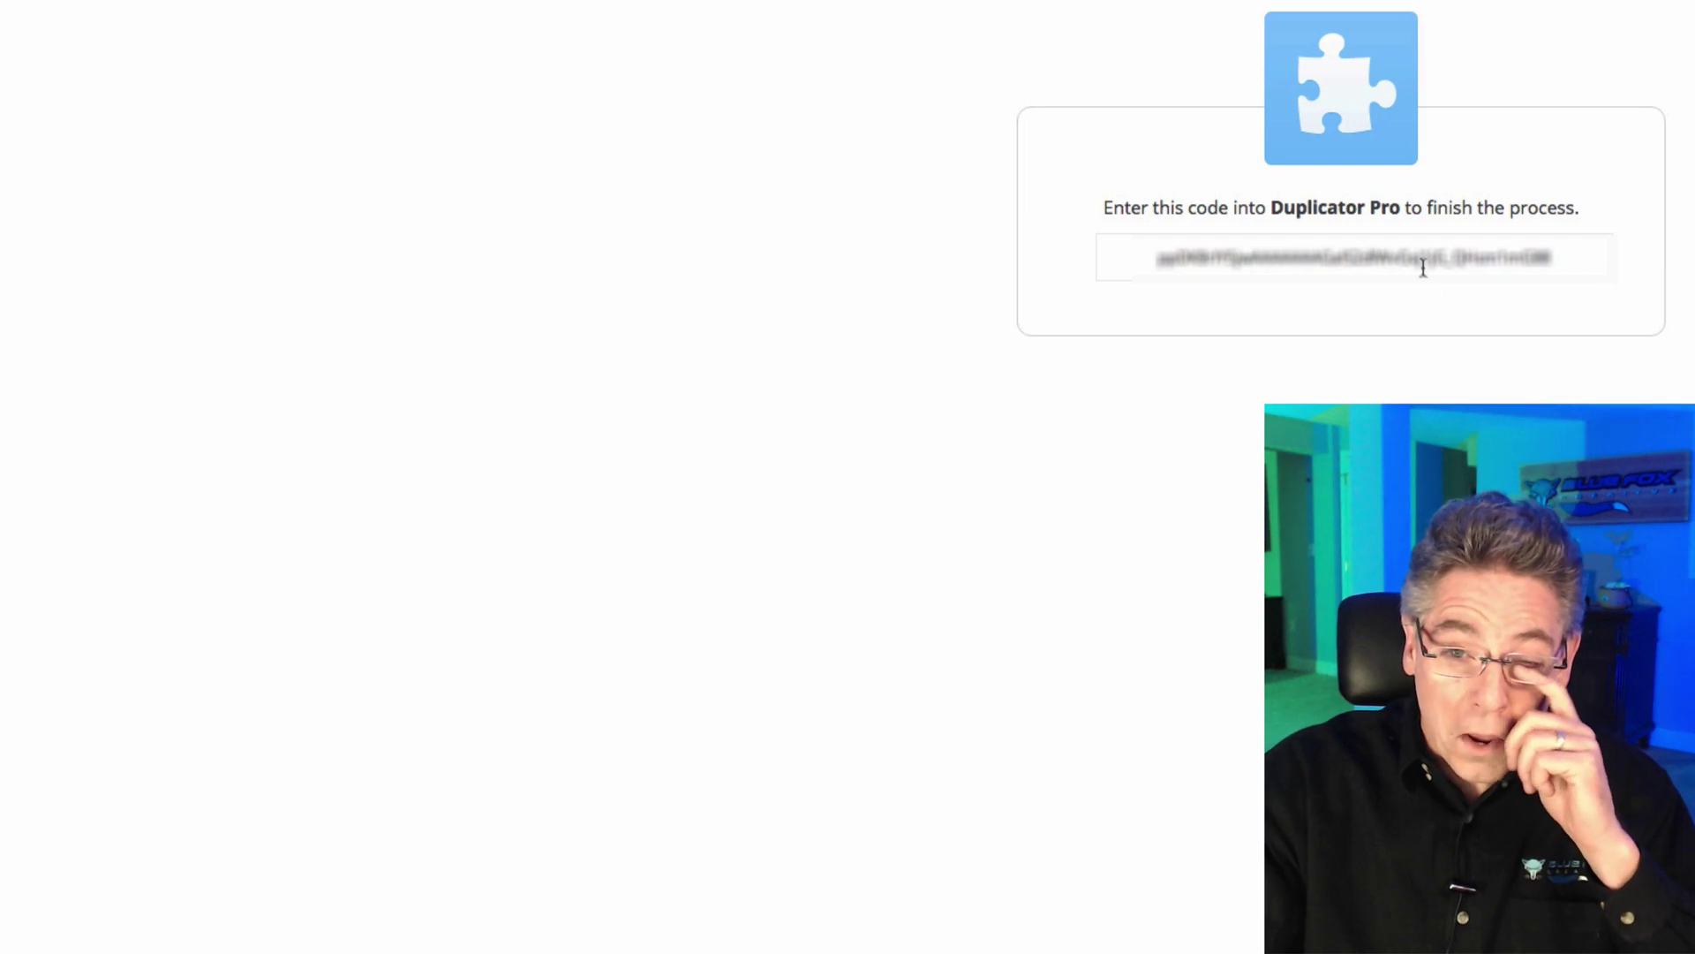
{"action": "double_click", "coordinate": [1406, 257]}
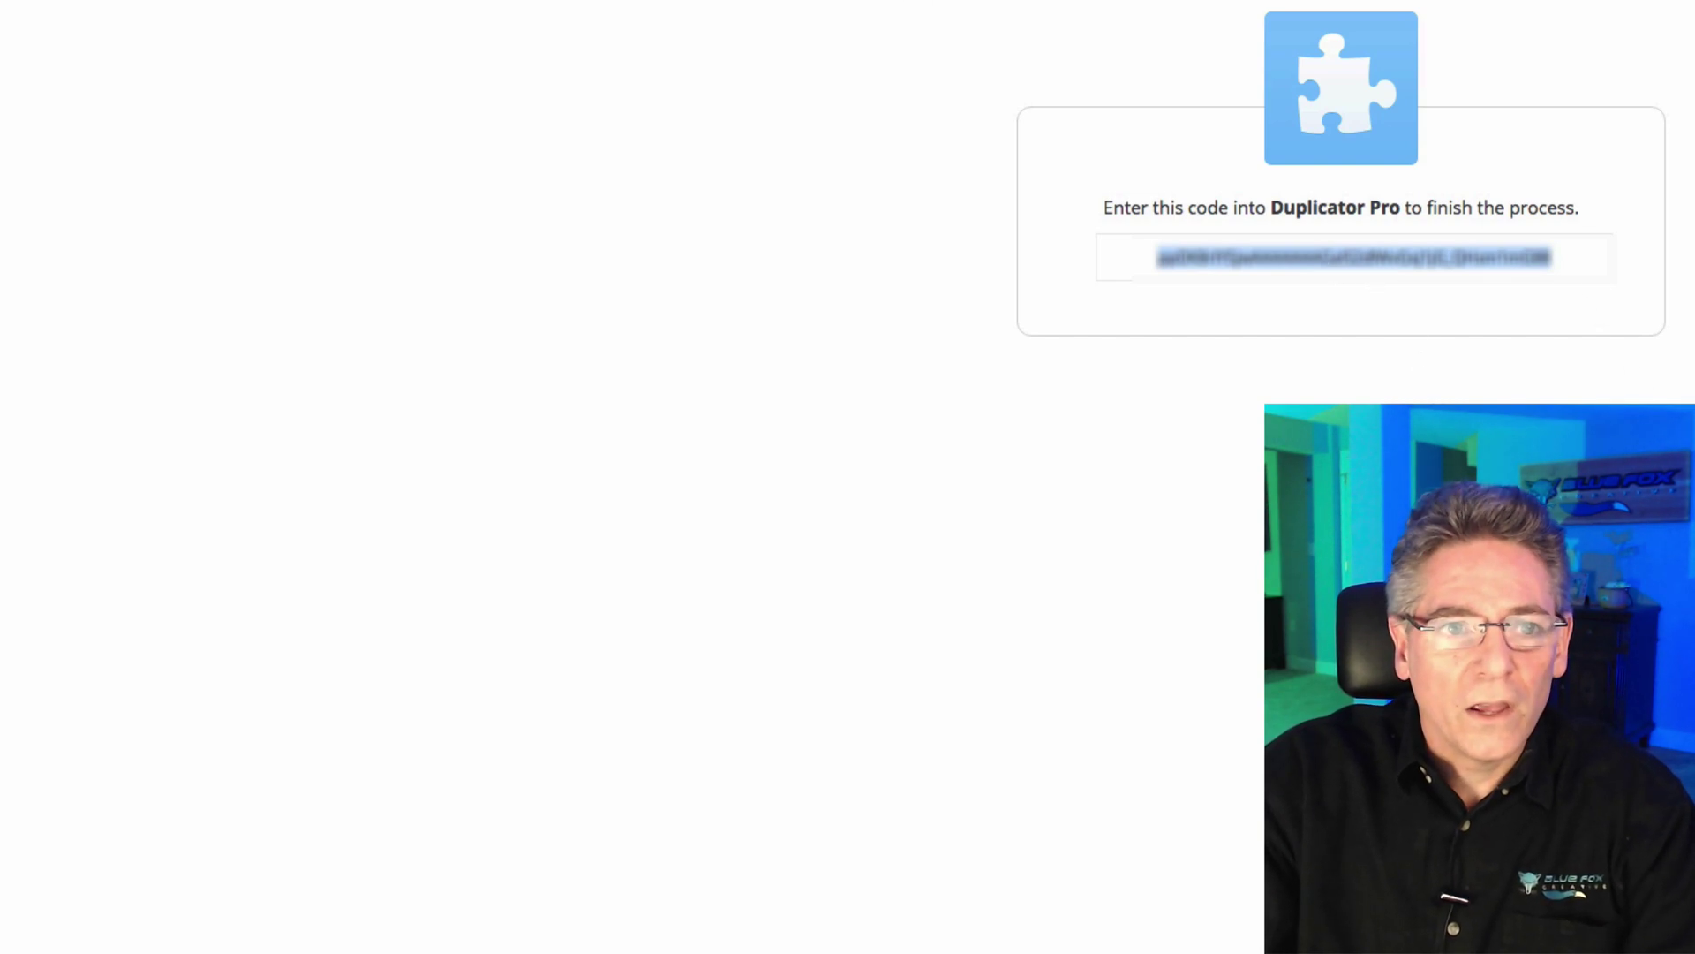
Paste the Dropbox authorization code into Full Site and finalize authorization.
{"action": "key", "text": "ctrl+Tab"}
{"action": "left_click", "coordinate": [501, 587]}
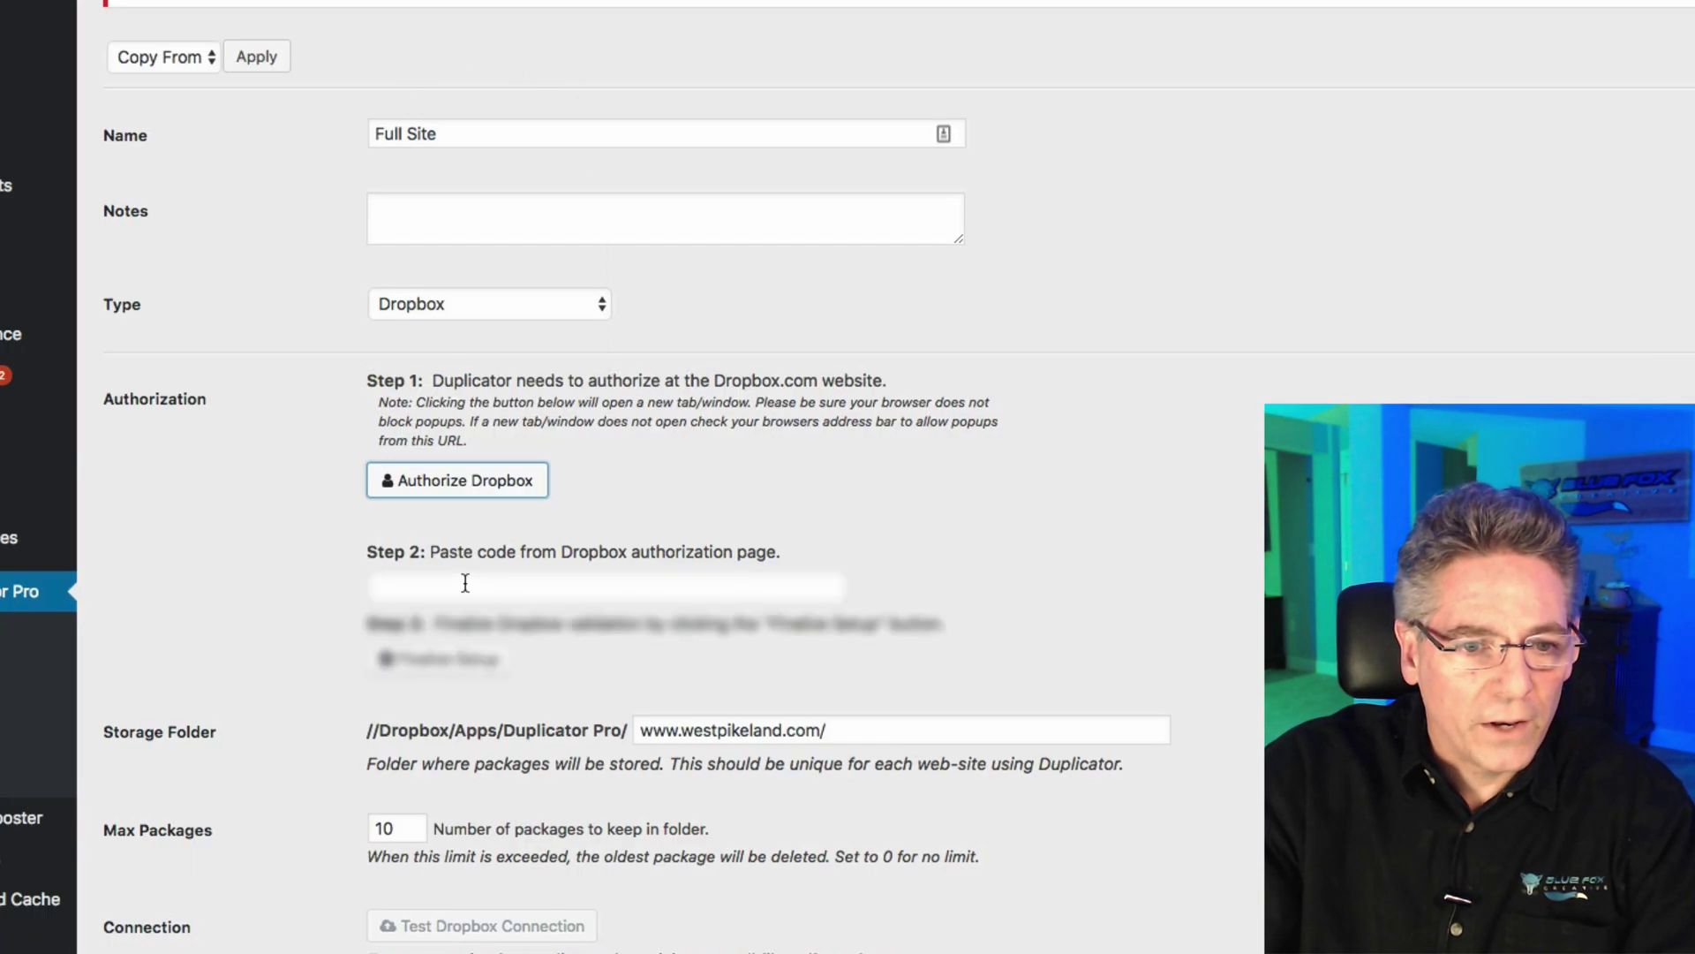
{"action": "key", "text": "ctrl+v"}
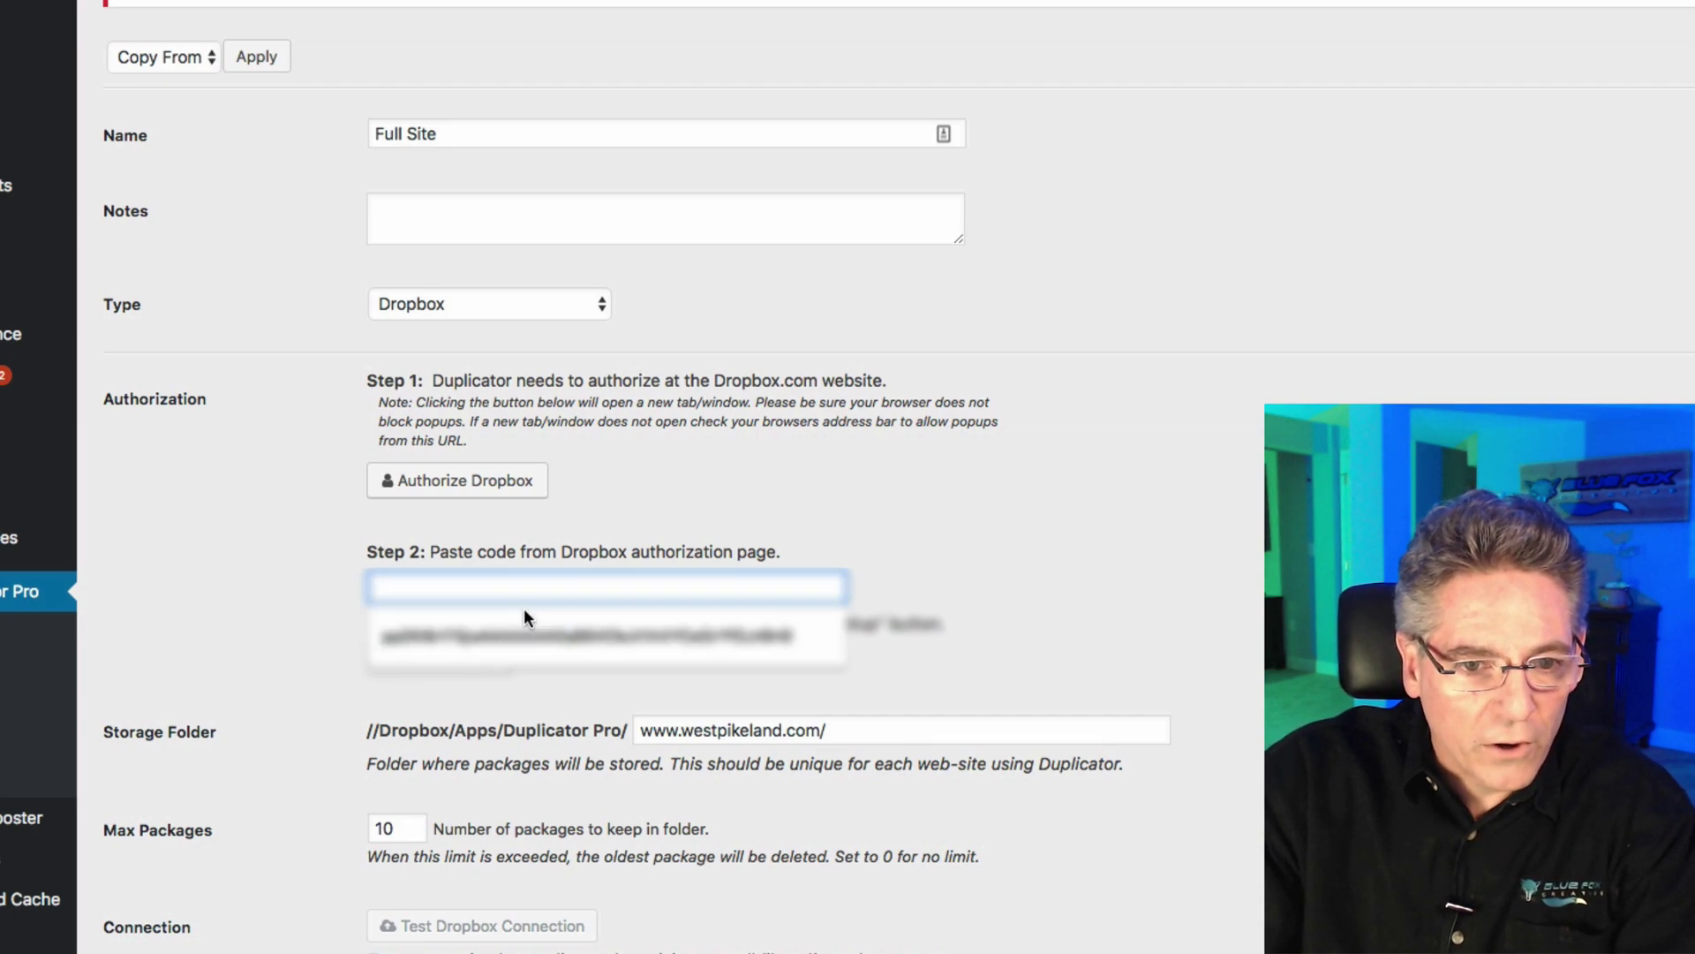
{"action": "key", "text": "ctrl+v"}
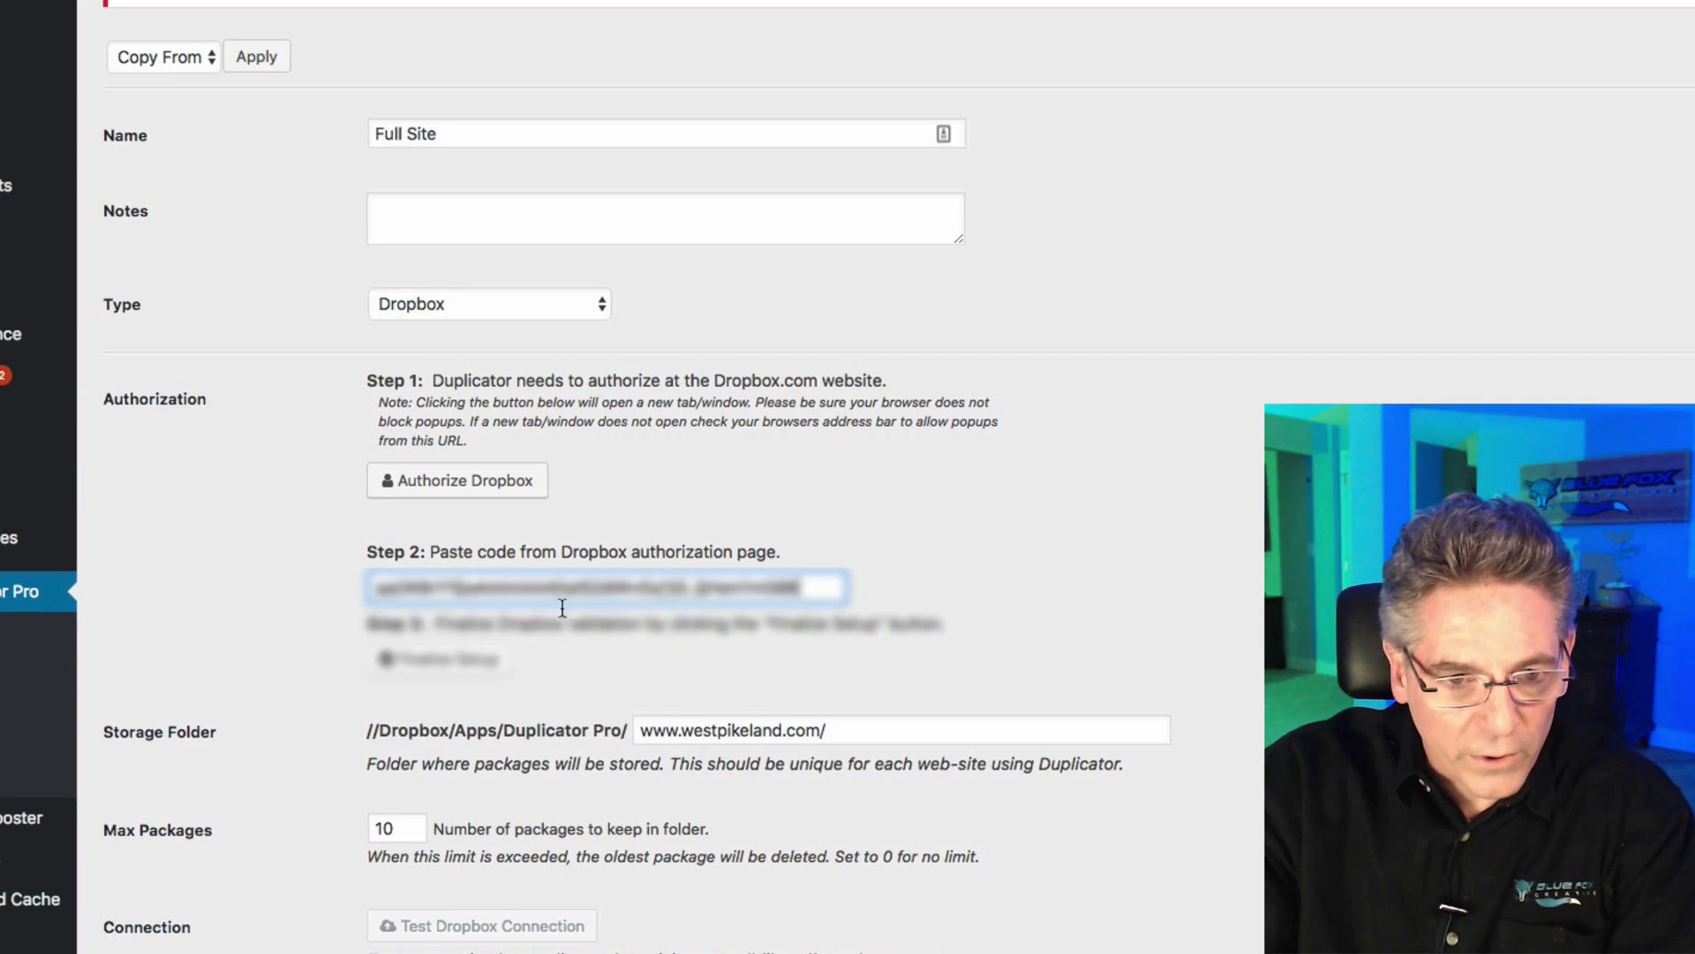
{"action": "left_click", "coordinate": [542, 660]}
{"action": "left_click", "coordinate": [475, 666]}
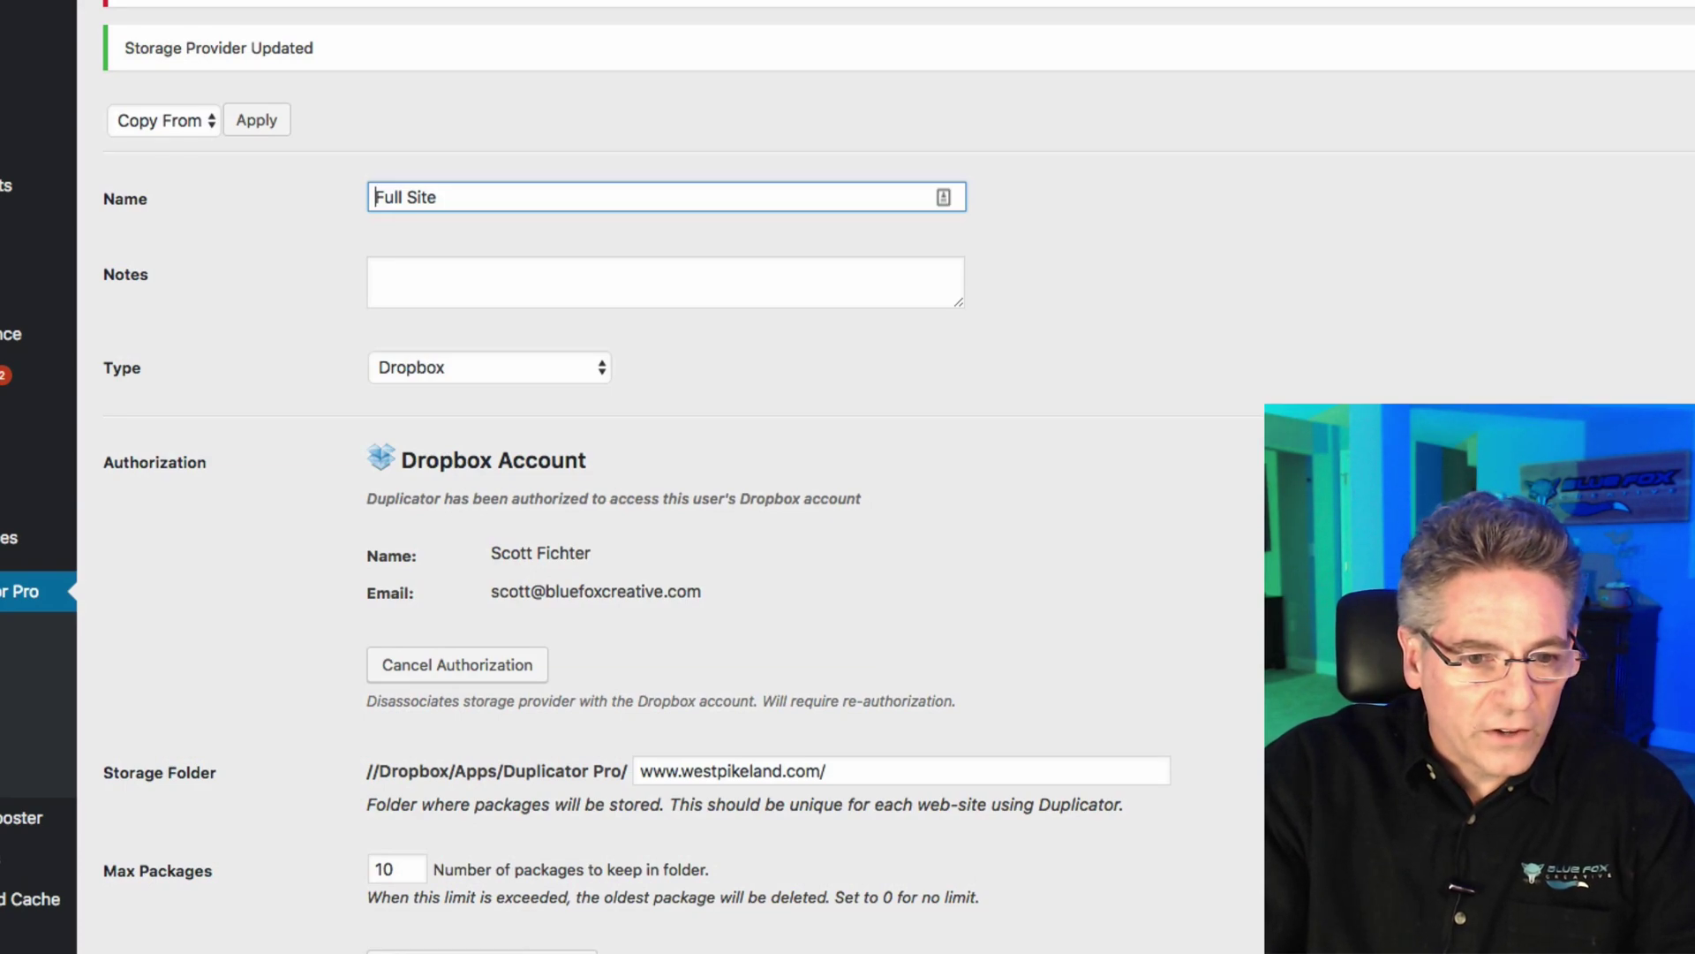
{"action": "scroll", "coordinate": [663, 530], "scroll_direction": "down", "scroll_amount": 4}
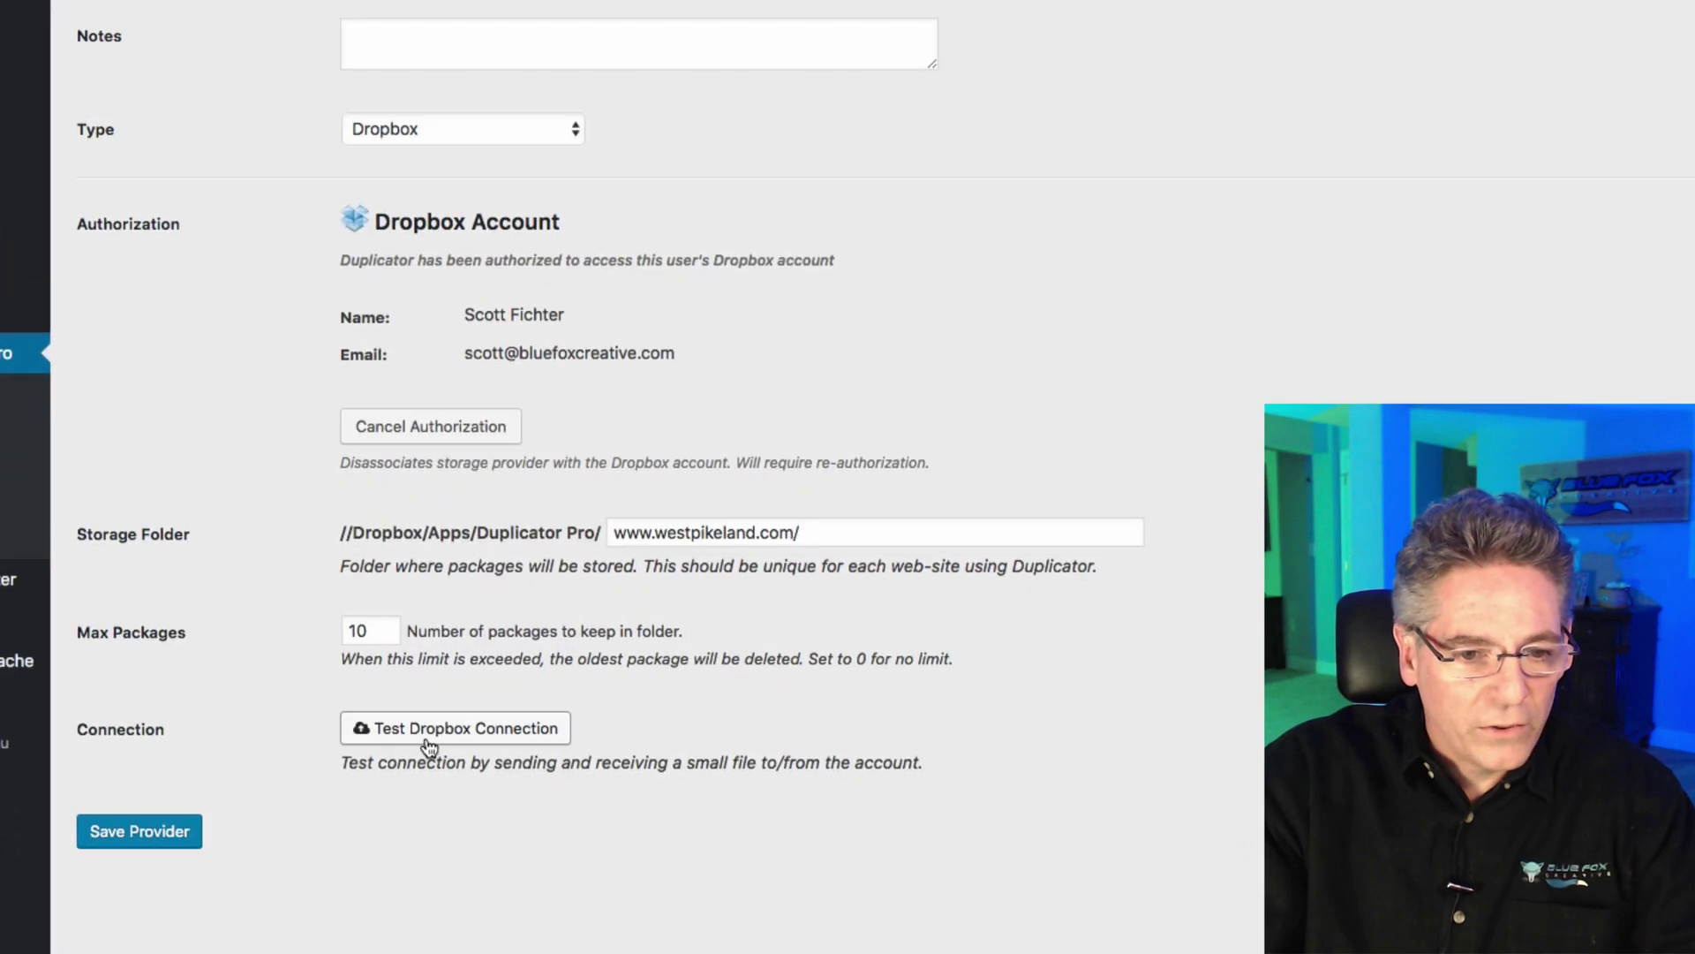
Test the Dropbox connection, change Max Packages to 12, and save the provider.
{"action": "left_click", "coordinate": [439, 738]}
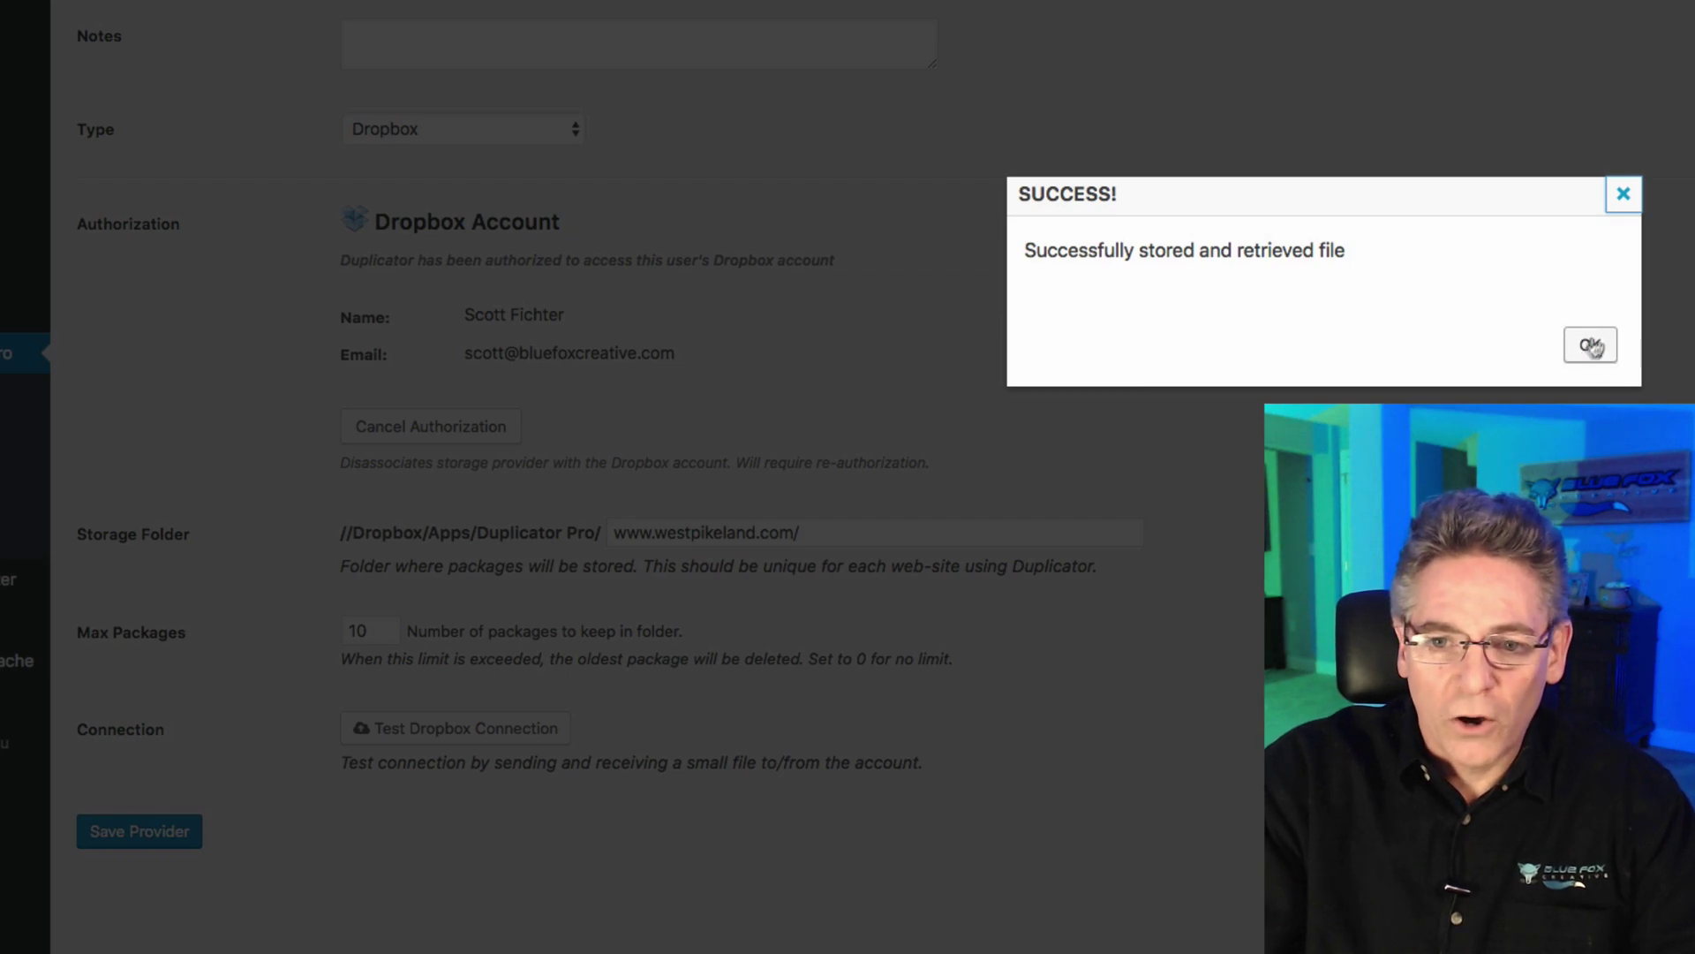
{"action": "left_click", "coordinate": [1623, 195]}
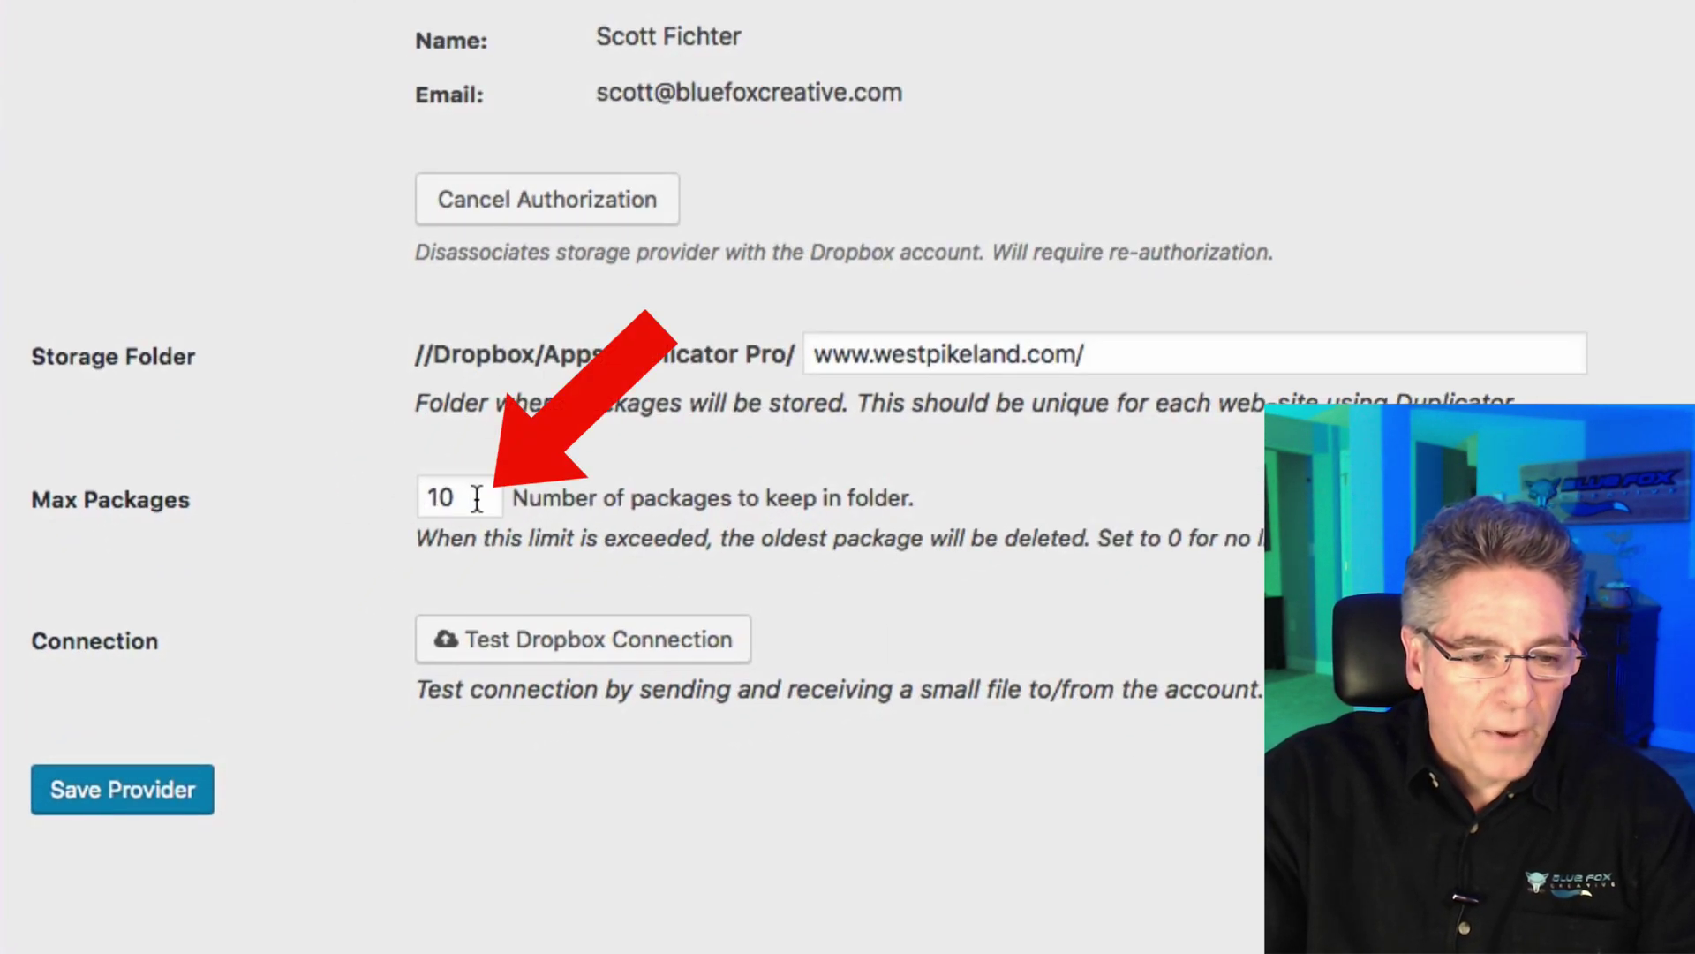
{"action": "double_click", "coordinate": [476, 498]}
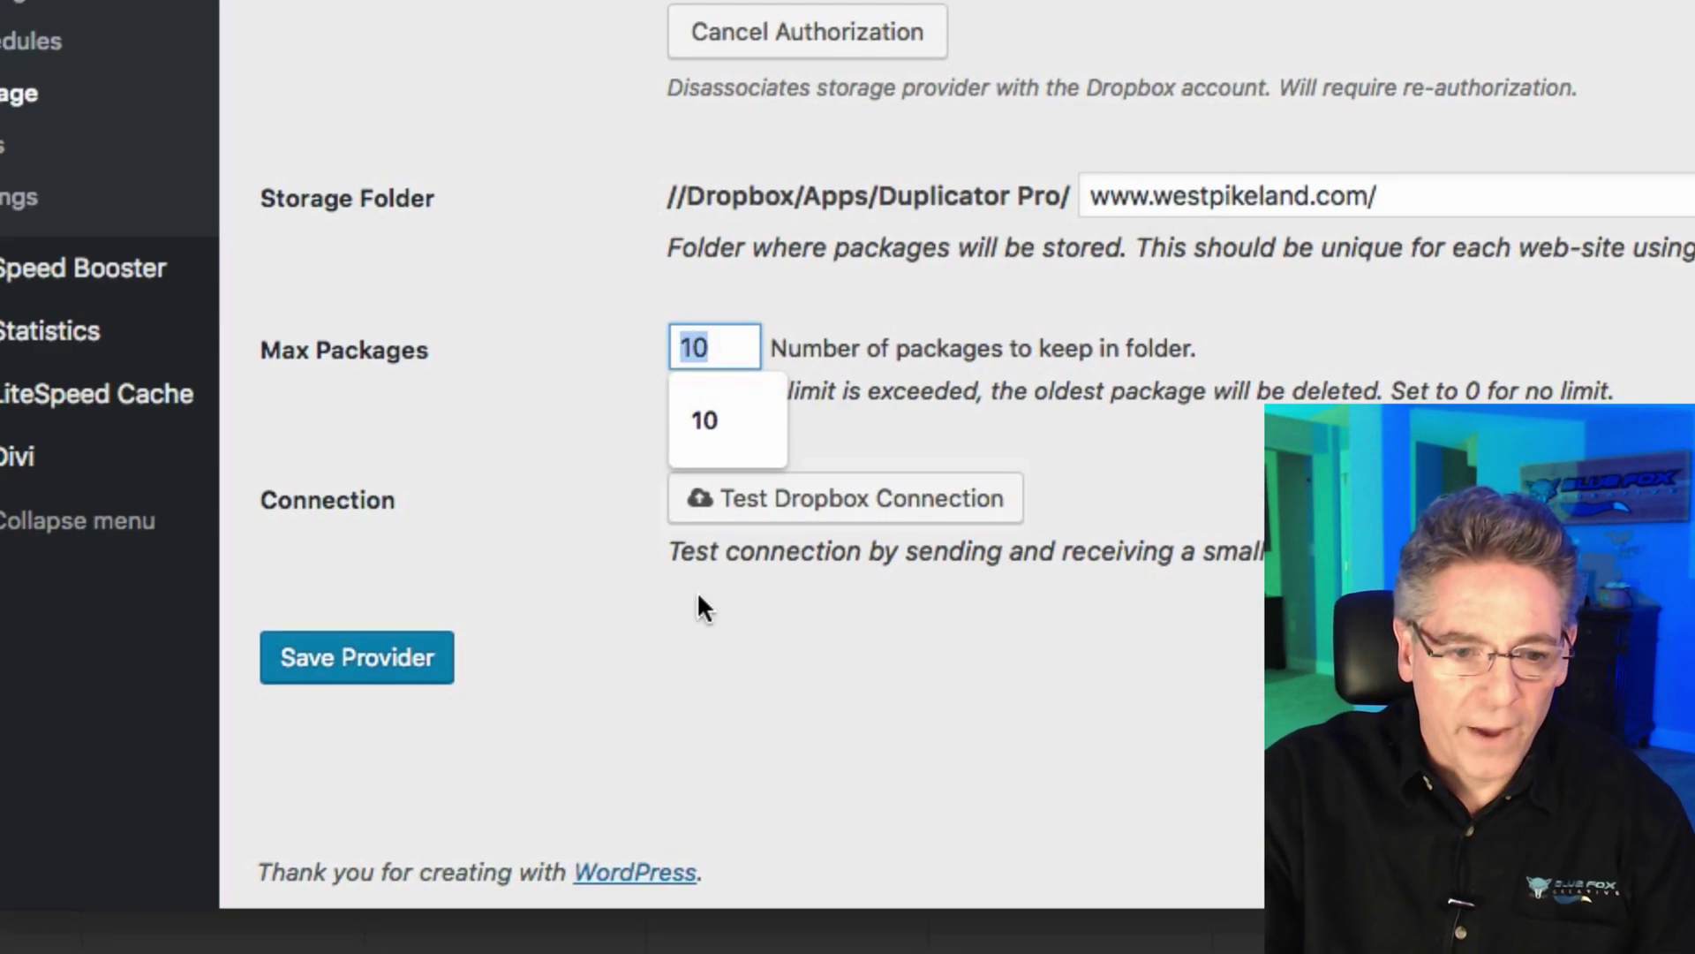
{"action": "type", "text": "12"}
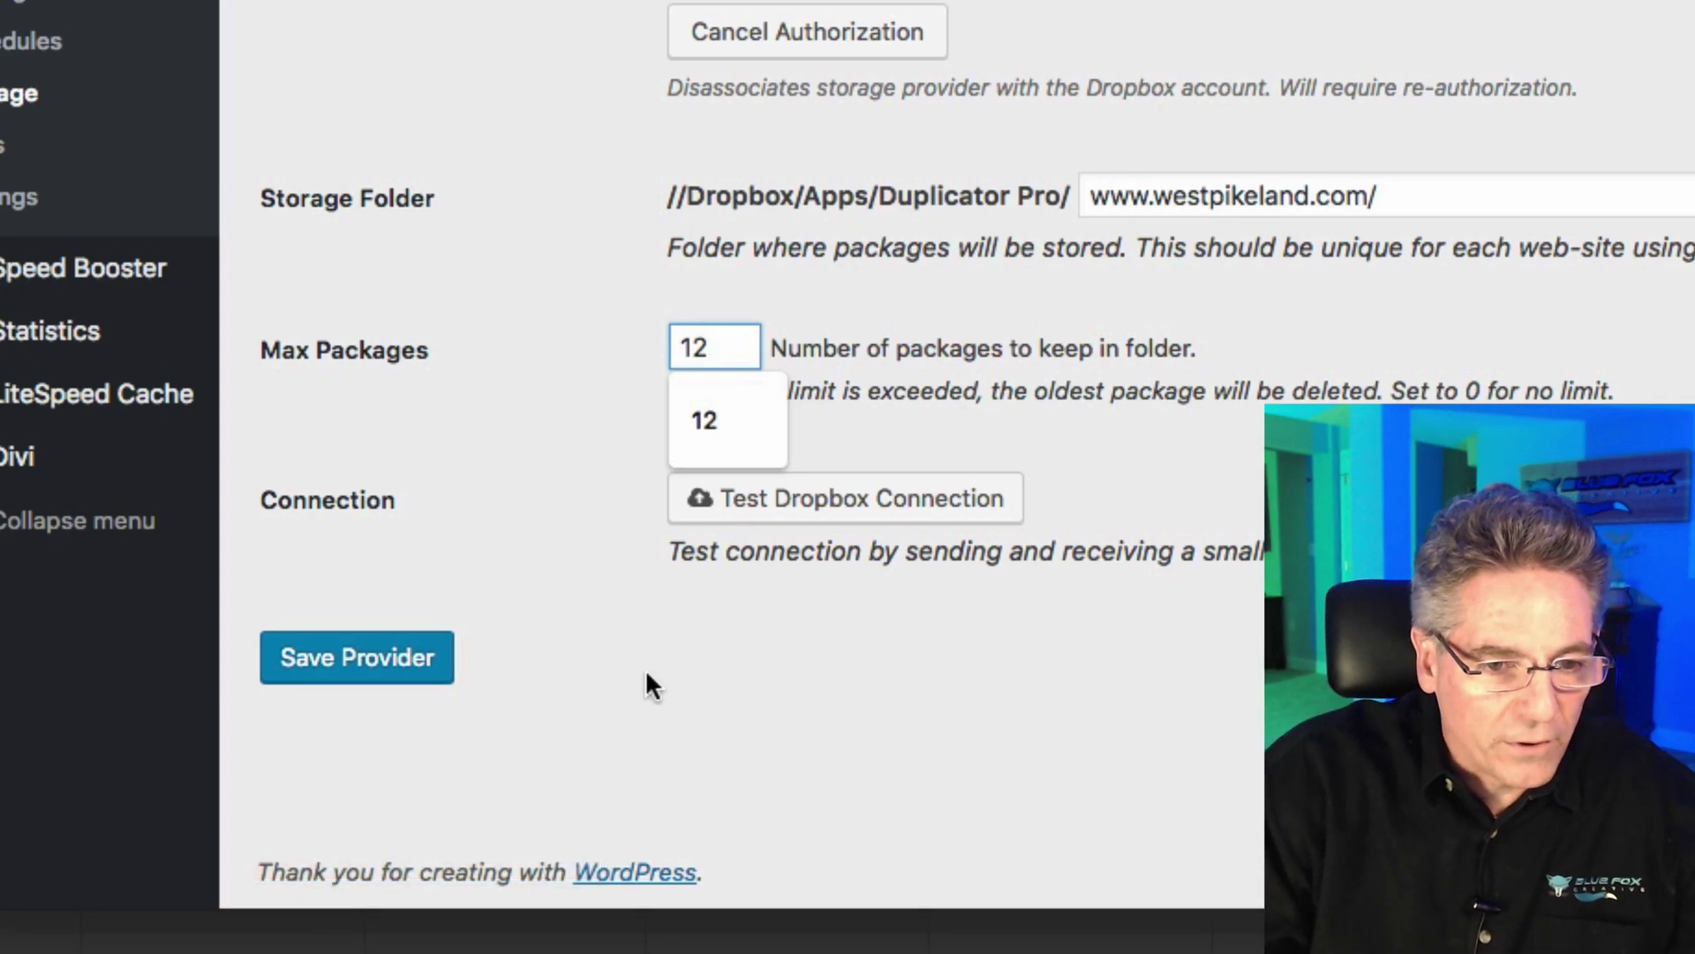
{"action": "left_click", "coordinate": [430, 676]}
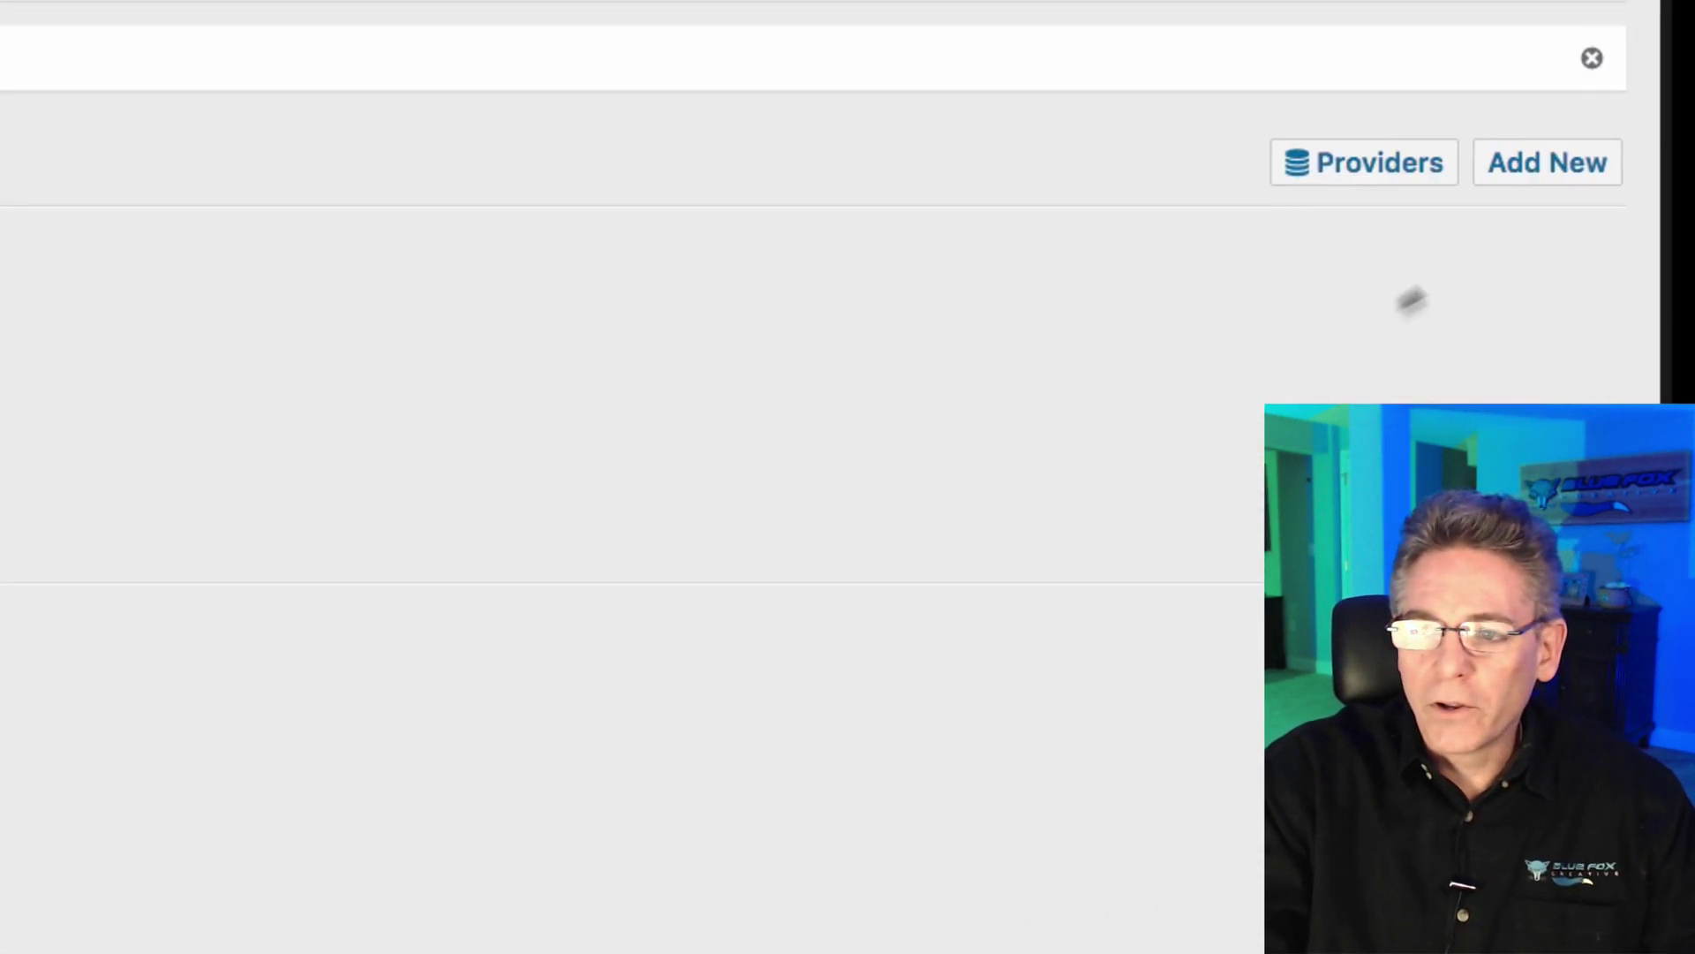
Create a new storage provider named 'Data Only' with type Dropbox.
{"action": "left_click", "coordinate": [1544, 165]}
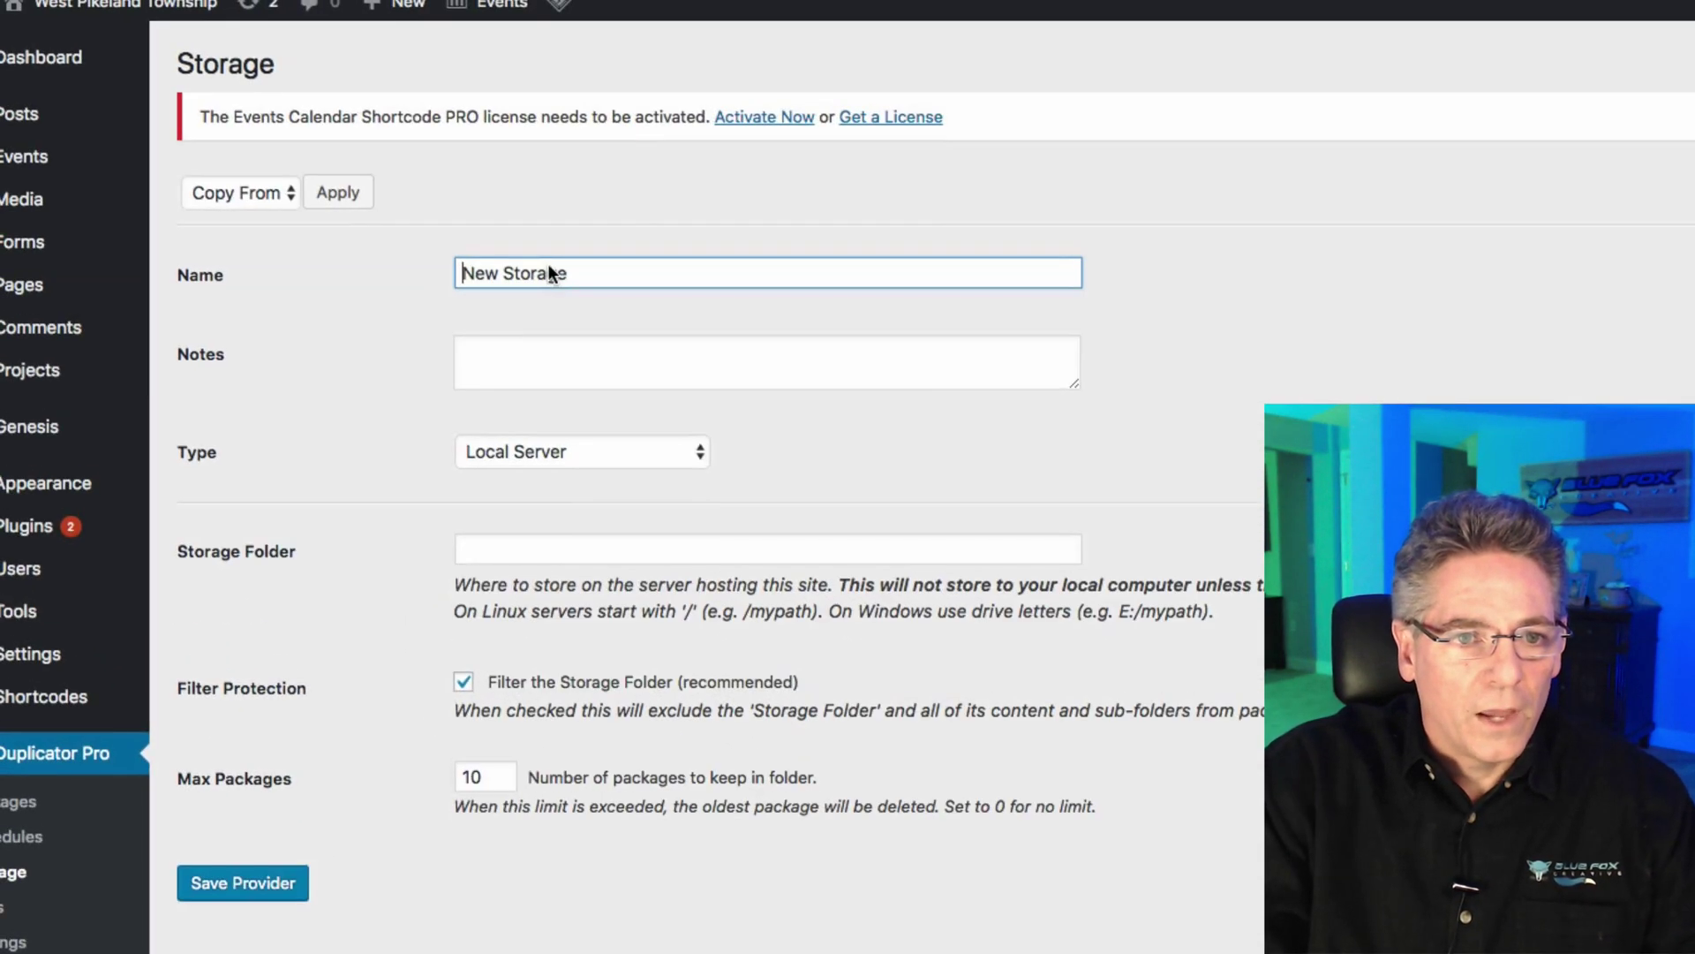
{"action": "double_click", "coordinate": [550, 272]}
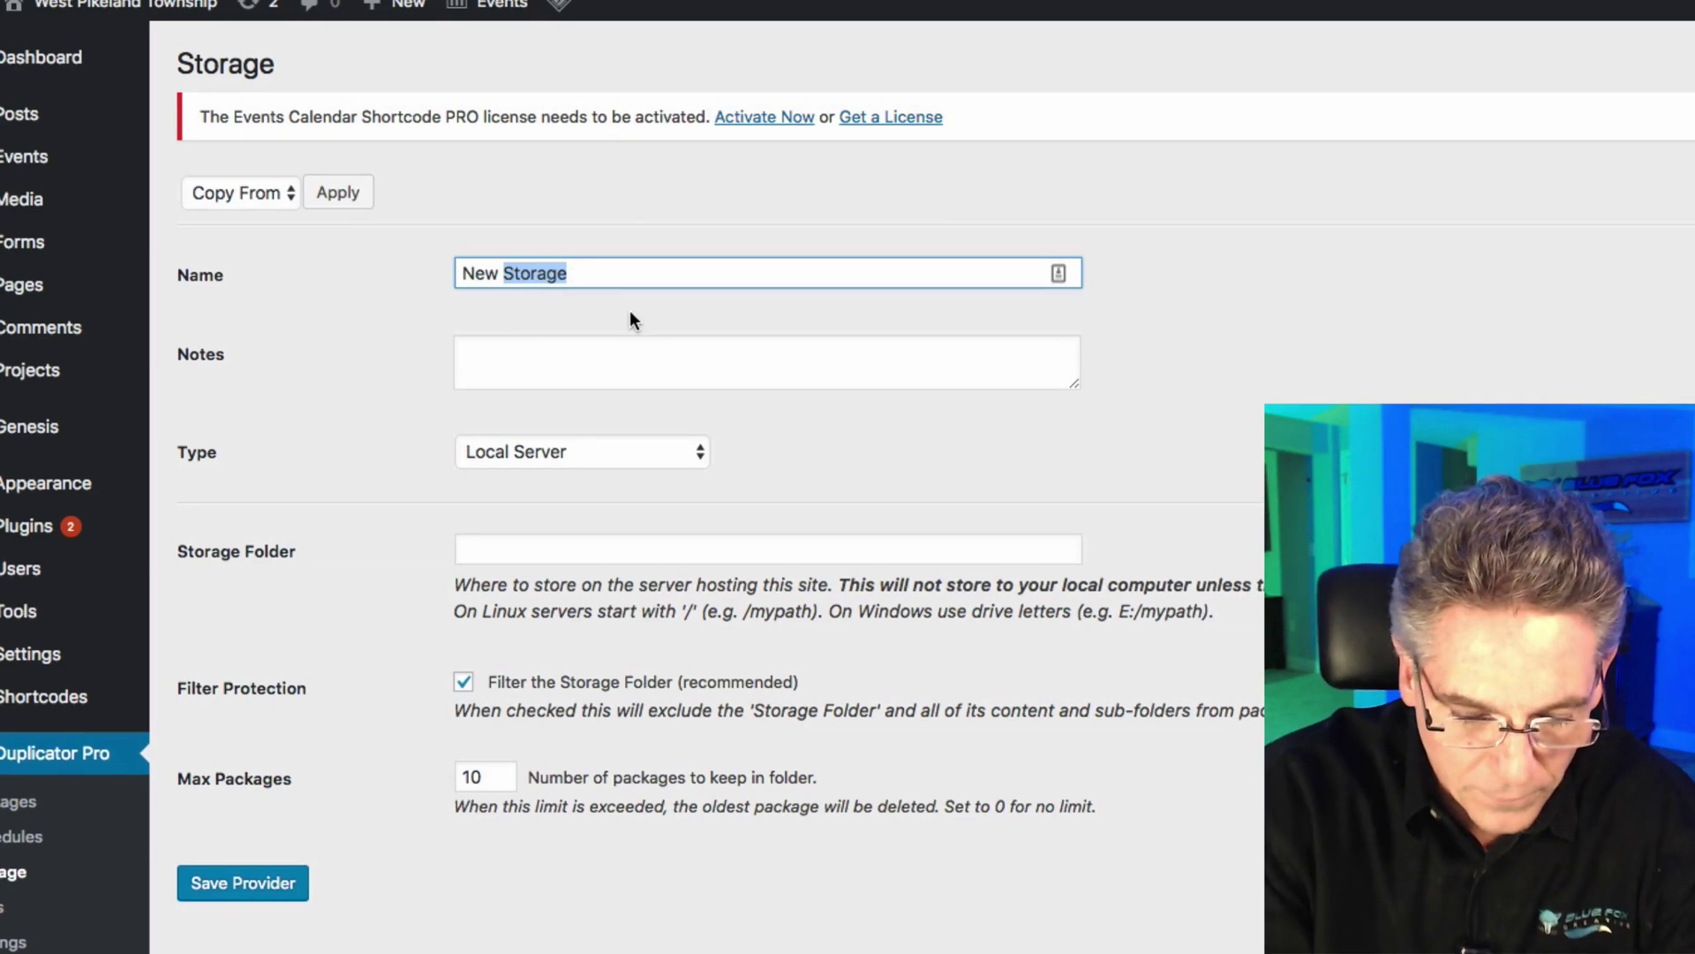
{"action": "key", "text": "BackSpace"}
{"action": "key", "text": "BackSpace"}
{"action": "key", "text": "BackSpace"}
{"action": "key", "text": "BackSpace"}
{"action": "key", "text": "BackSpace"}
{"action": "type", "text": "D"}
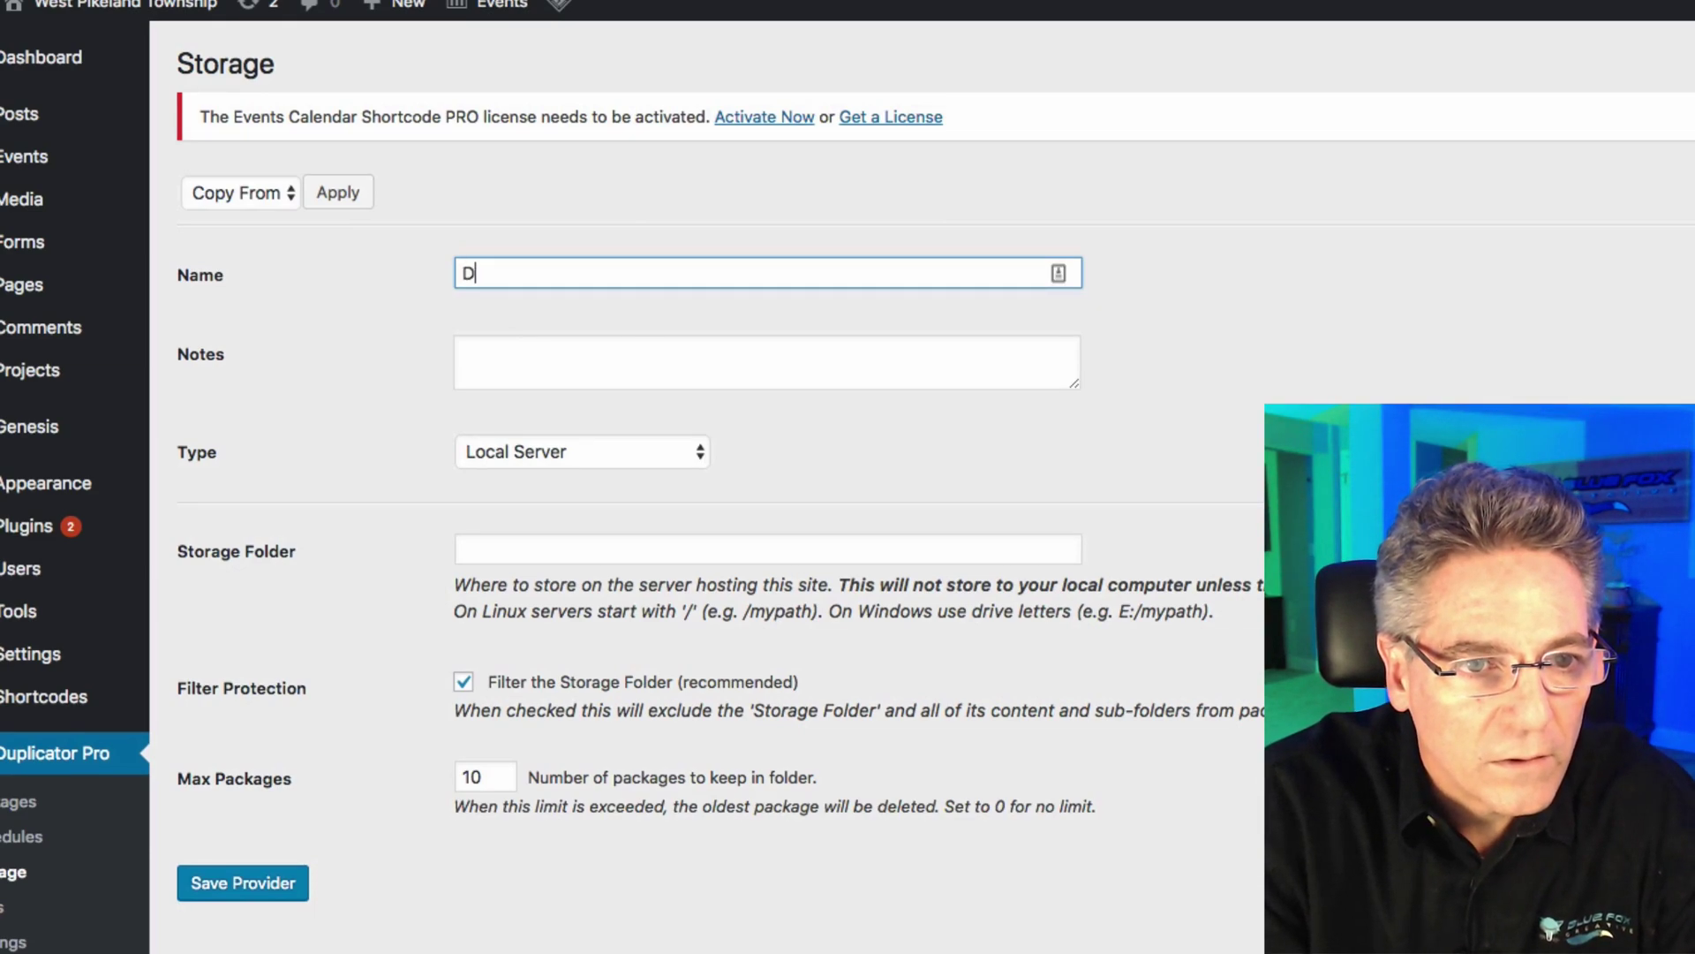
{"action": "type", "text": "ata Only"}
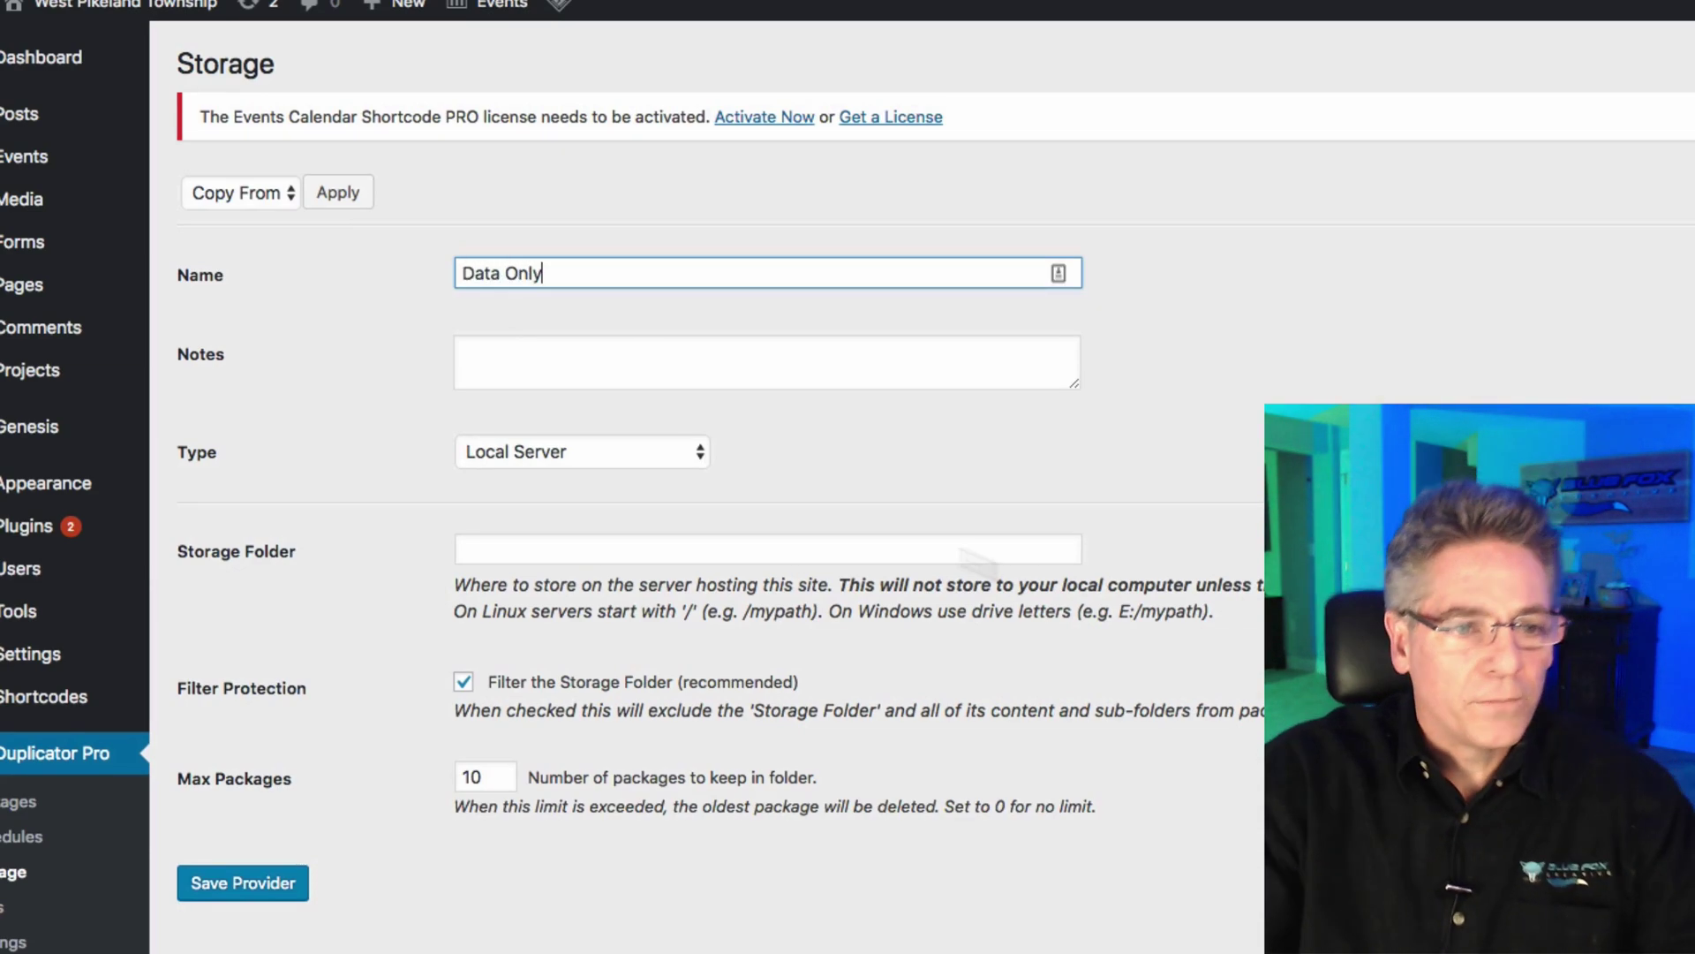
{"action": "left_click", "coordinate": [526, 457]}
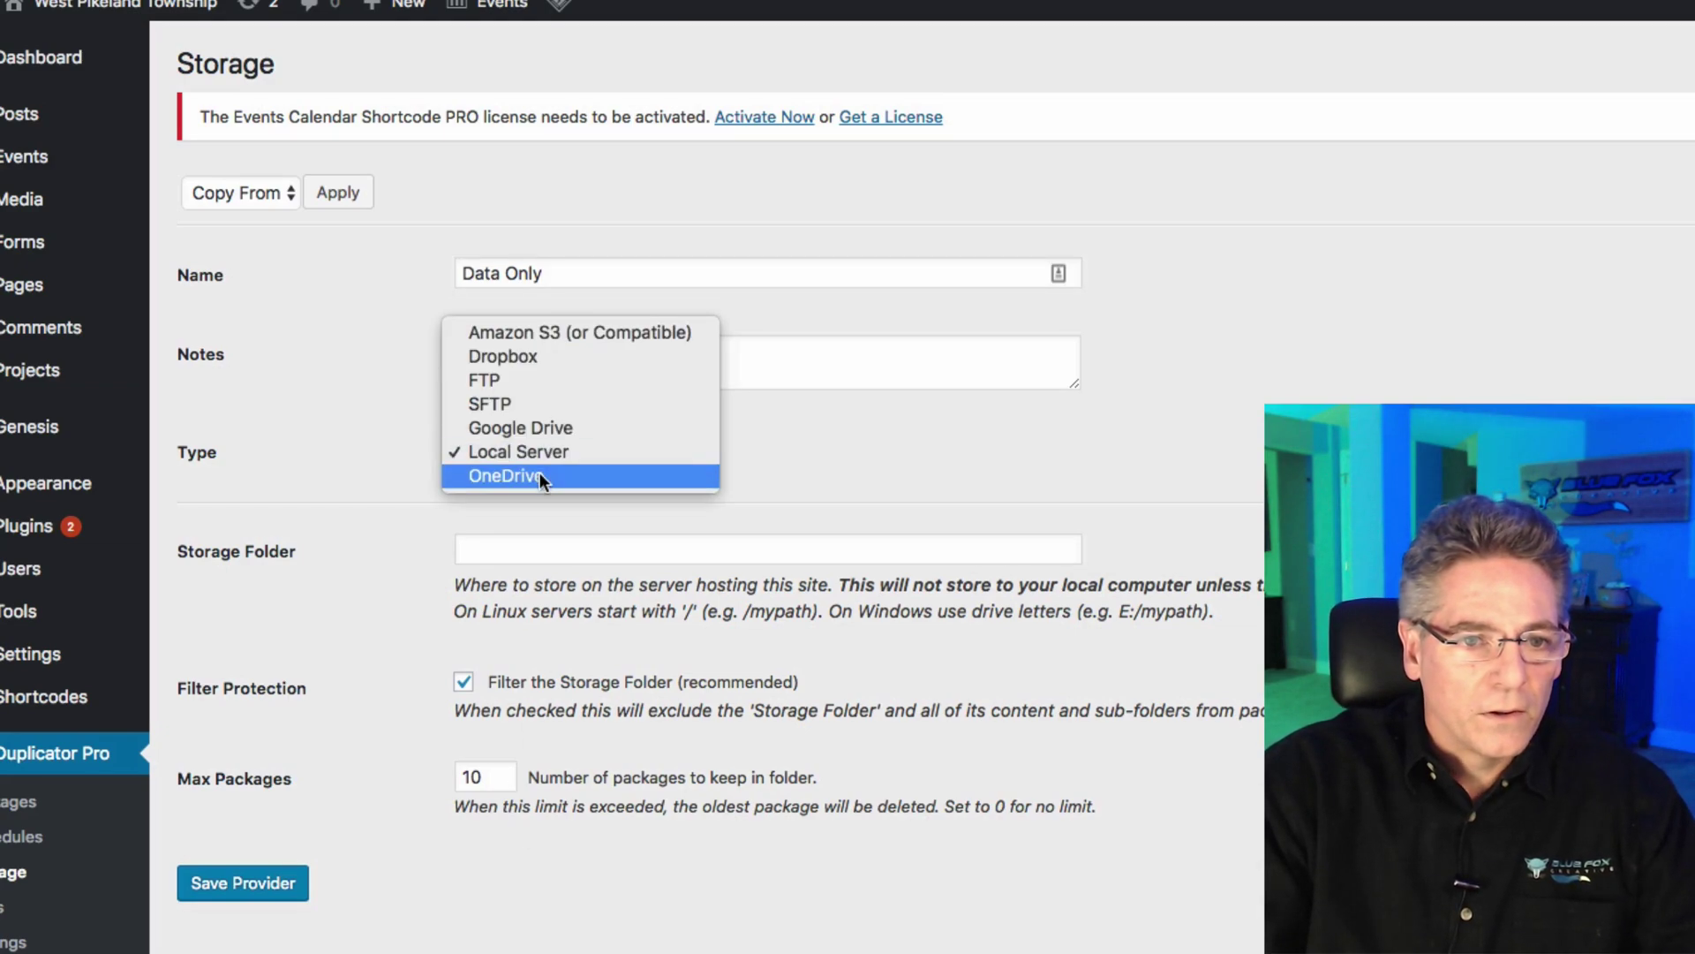
{"action": "left_click", "coordinate": [555, 381]}
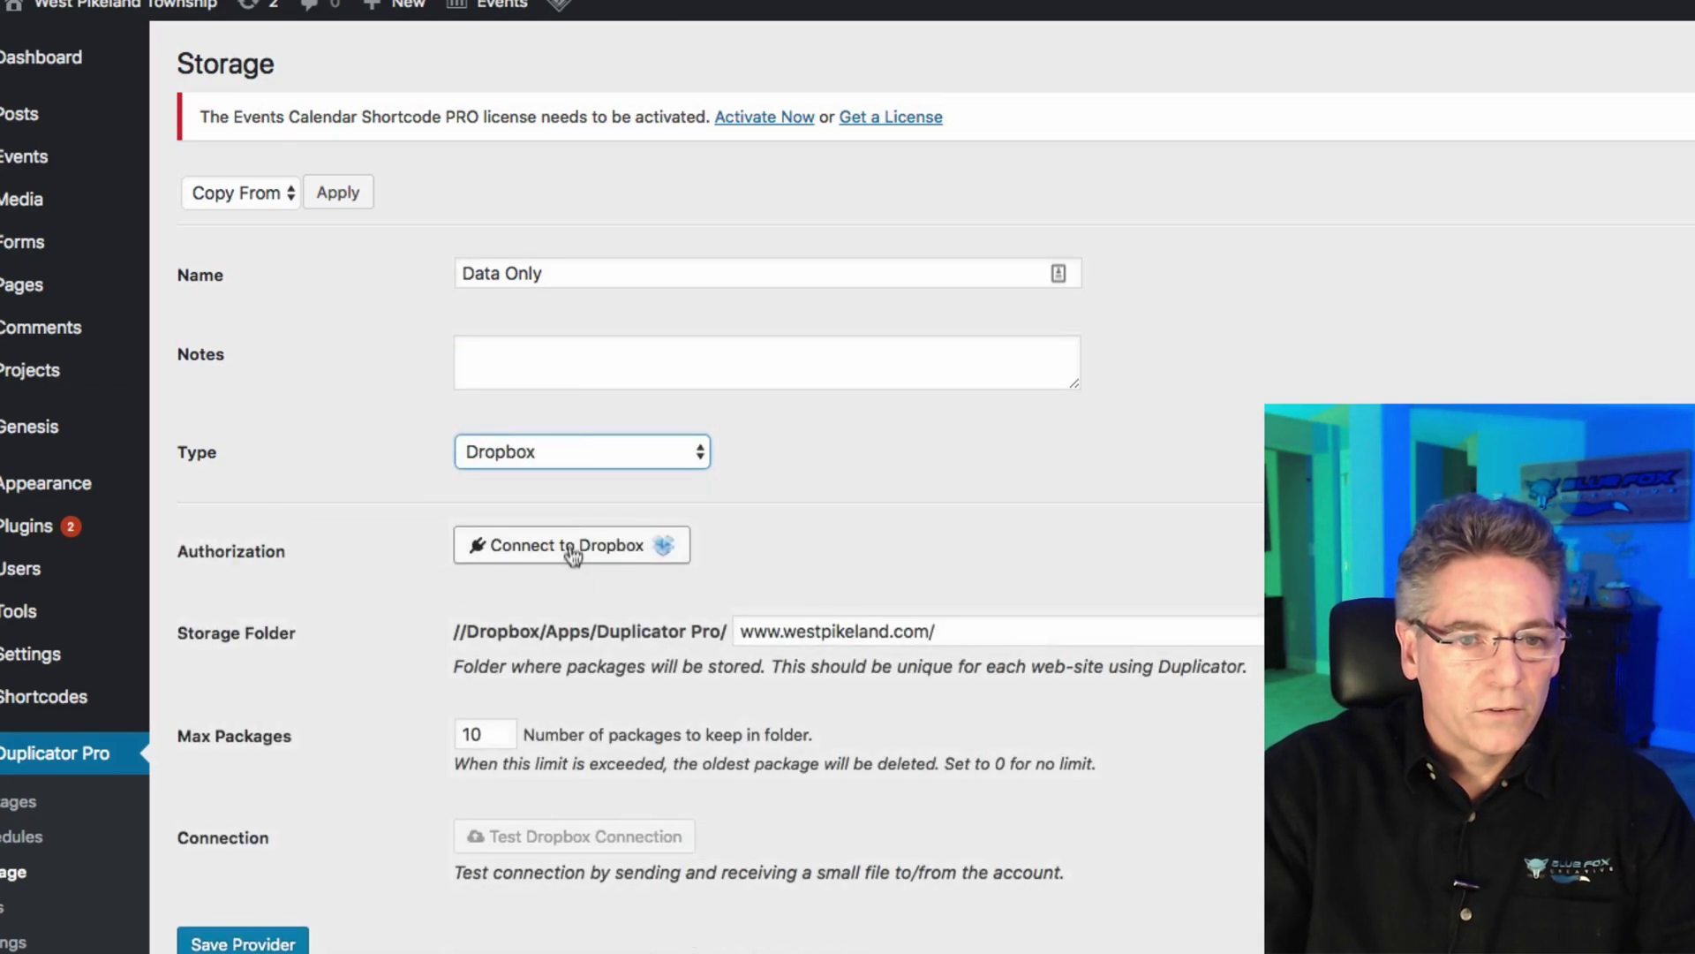
Authorize Data Only with the pasted Dropbox code, set Max Packages to 30, and save.
{"action": "left_click", "coordinate": [570, 542]}
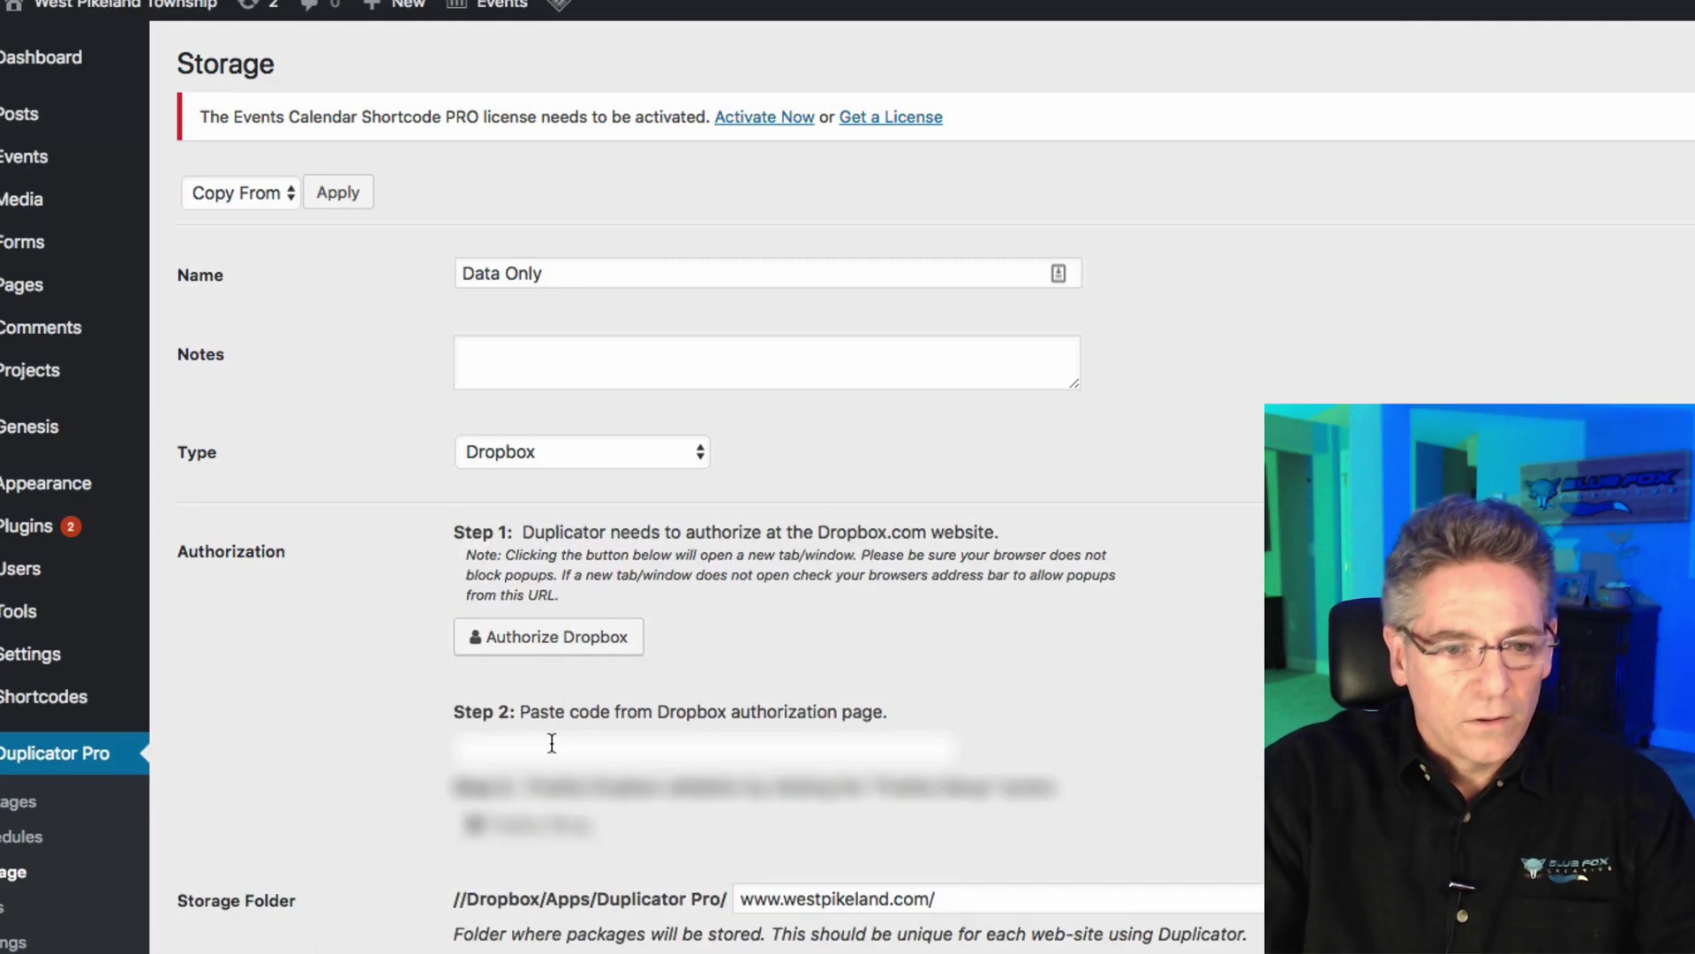
{"action": "left_click", "coordinate": [552, 742]}
{"action": "key", "text": "ctrl+v"}
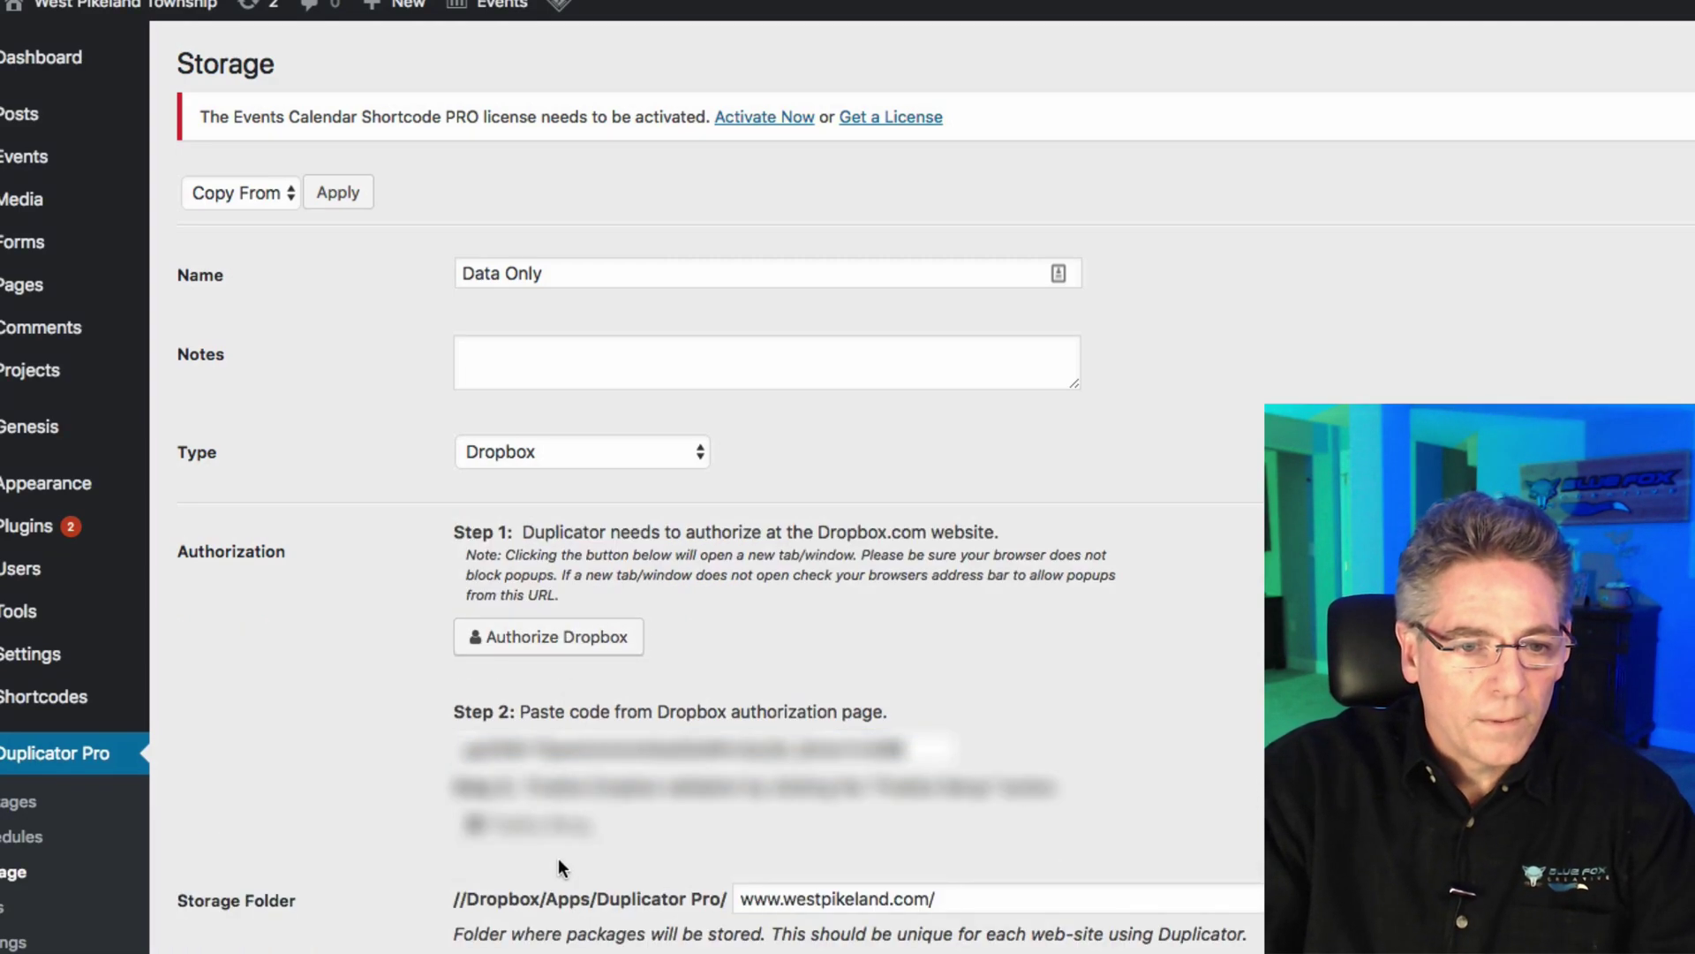
{"action": "left_click", "coordinate": [530, 824]}
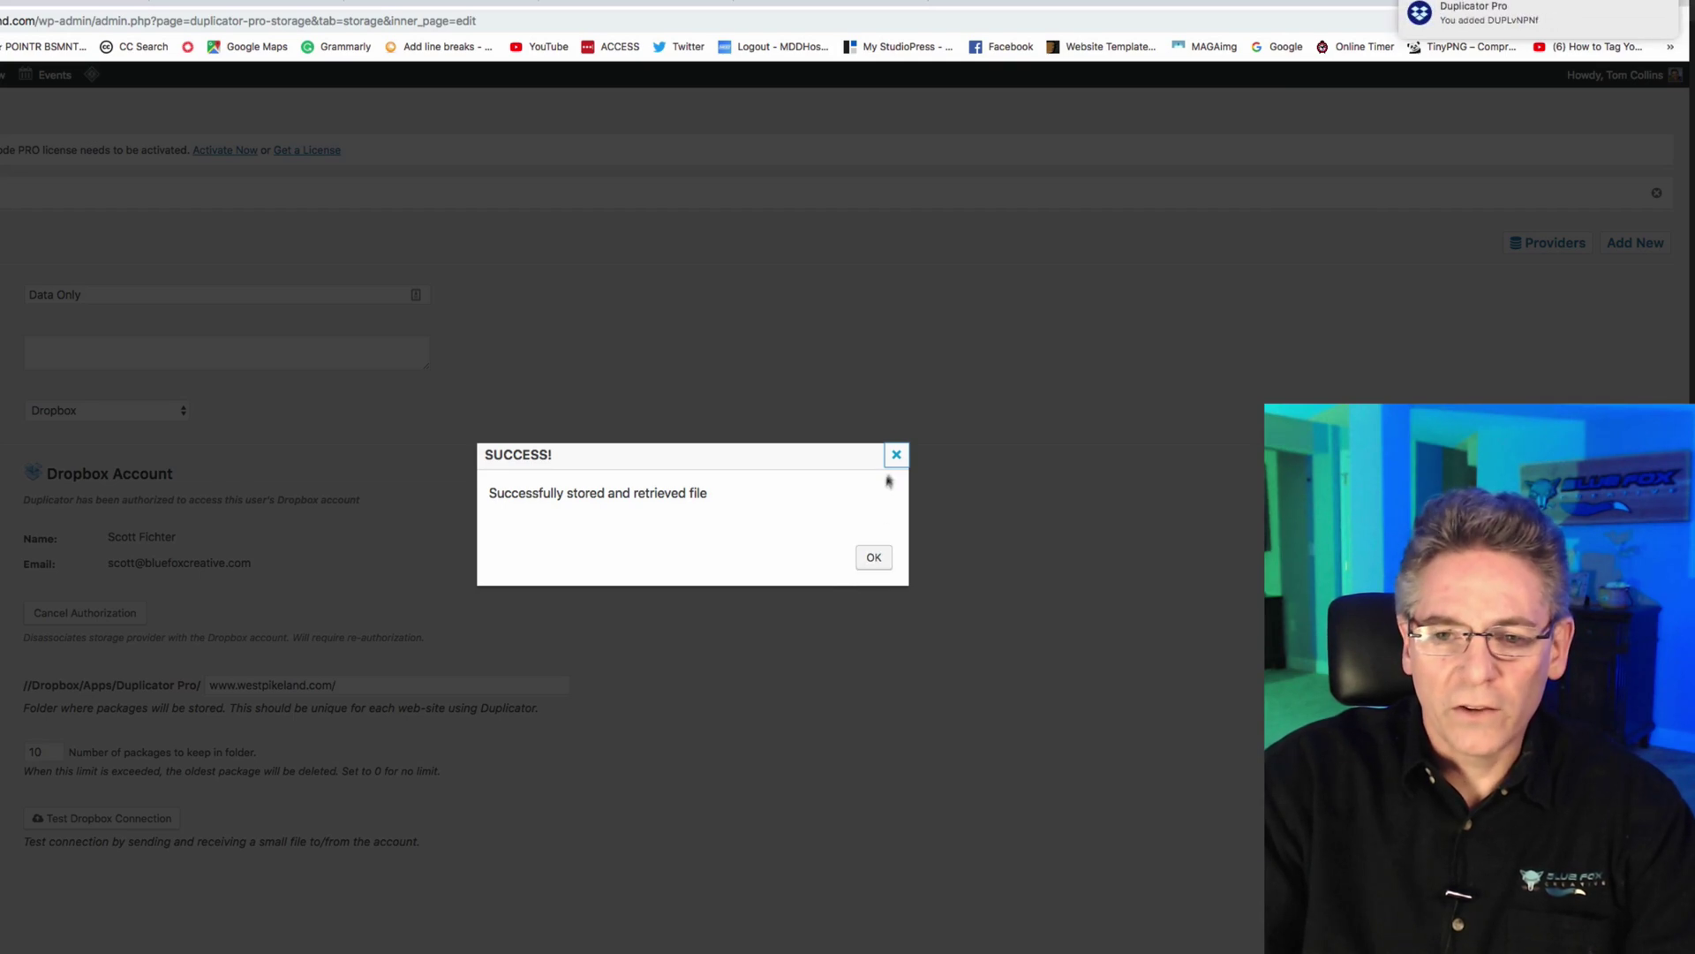
{"action": "left_click", "coordinate": [896, 455]}
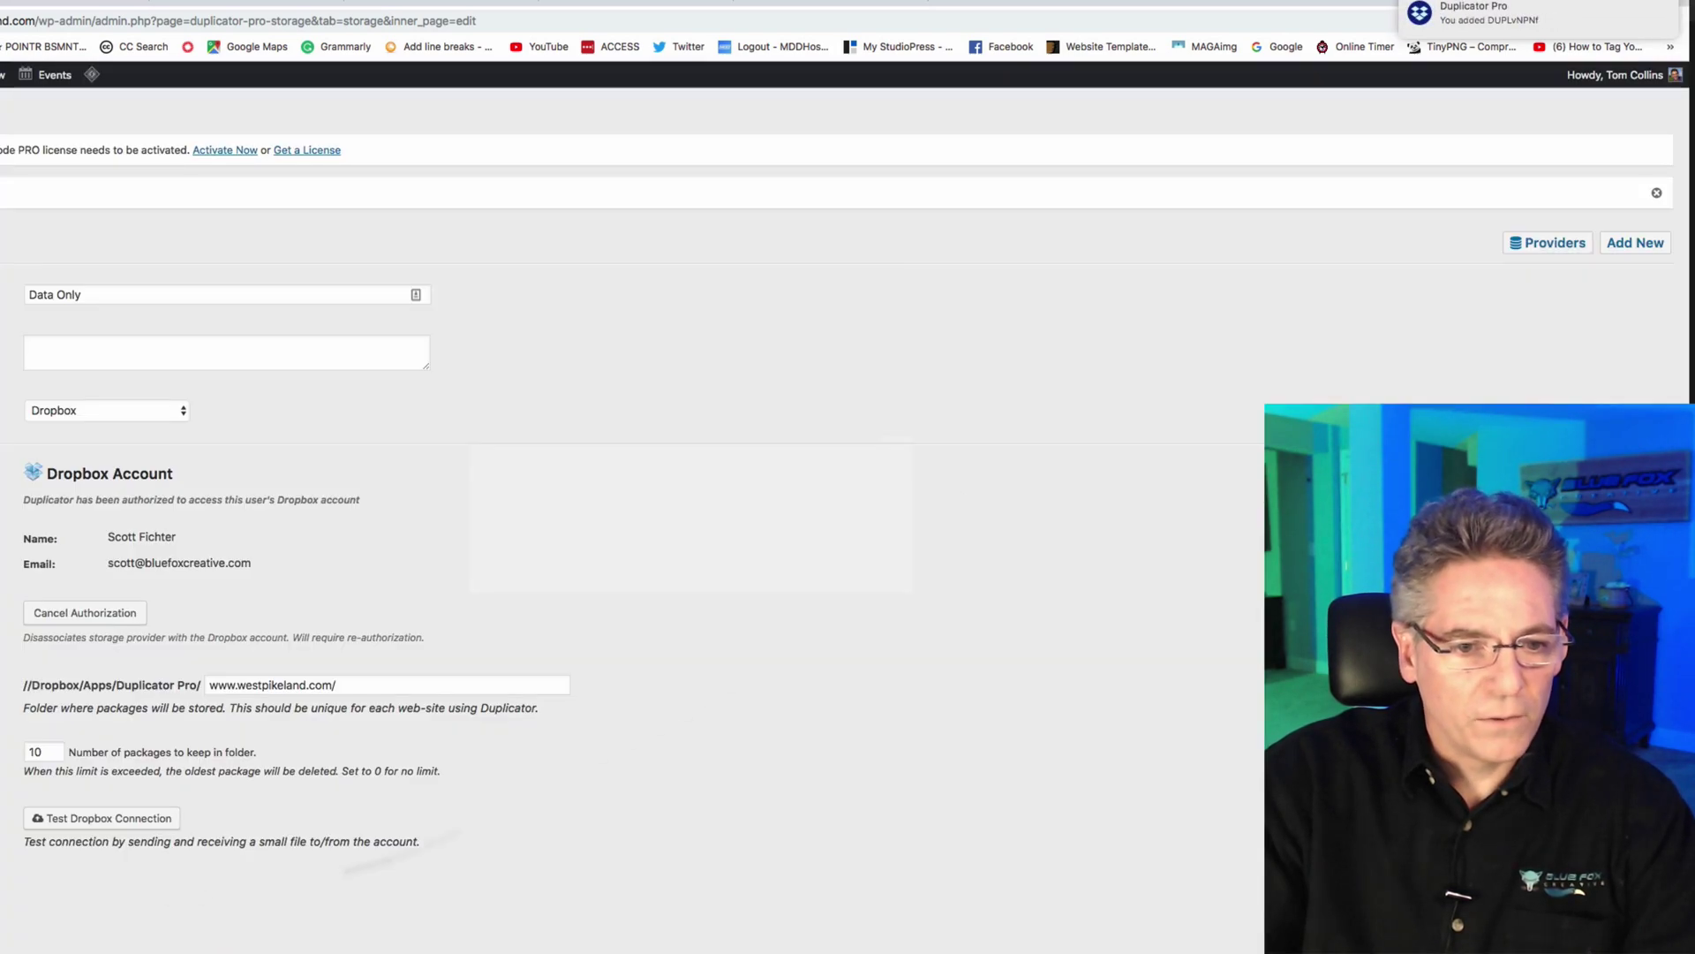
{"action": "left_click", "coordinate": [39, 751]}
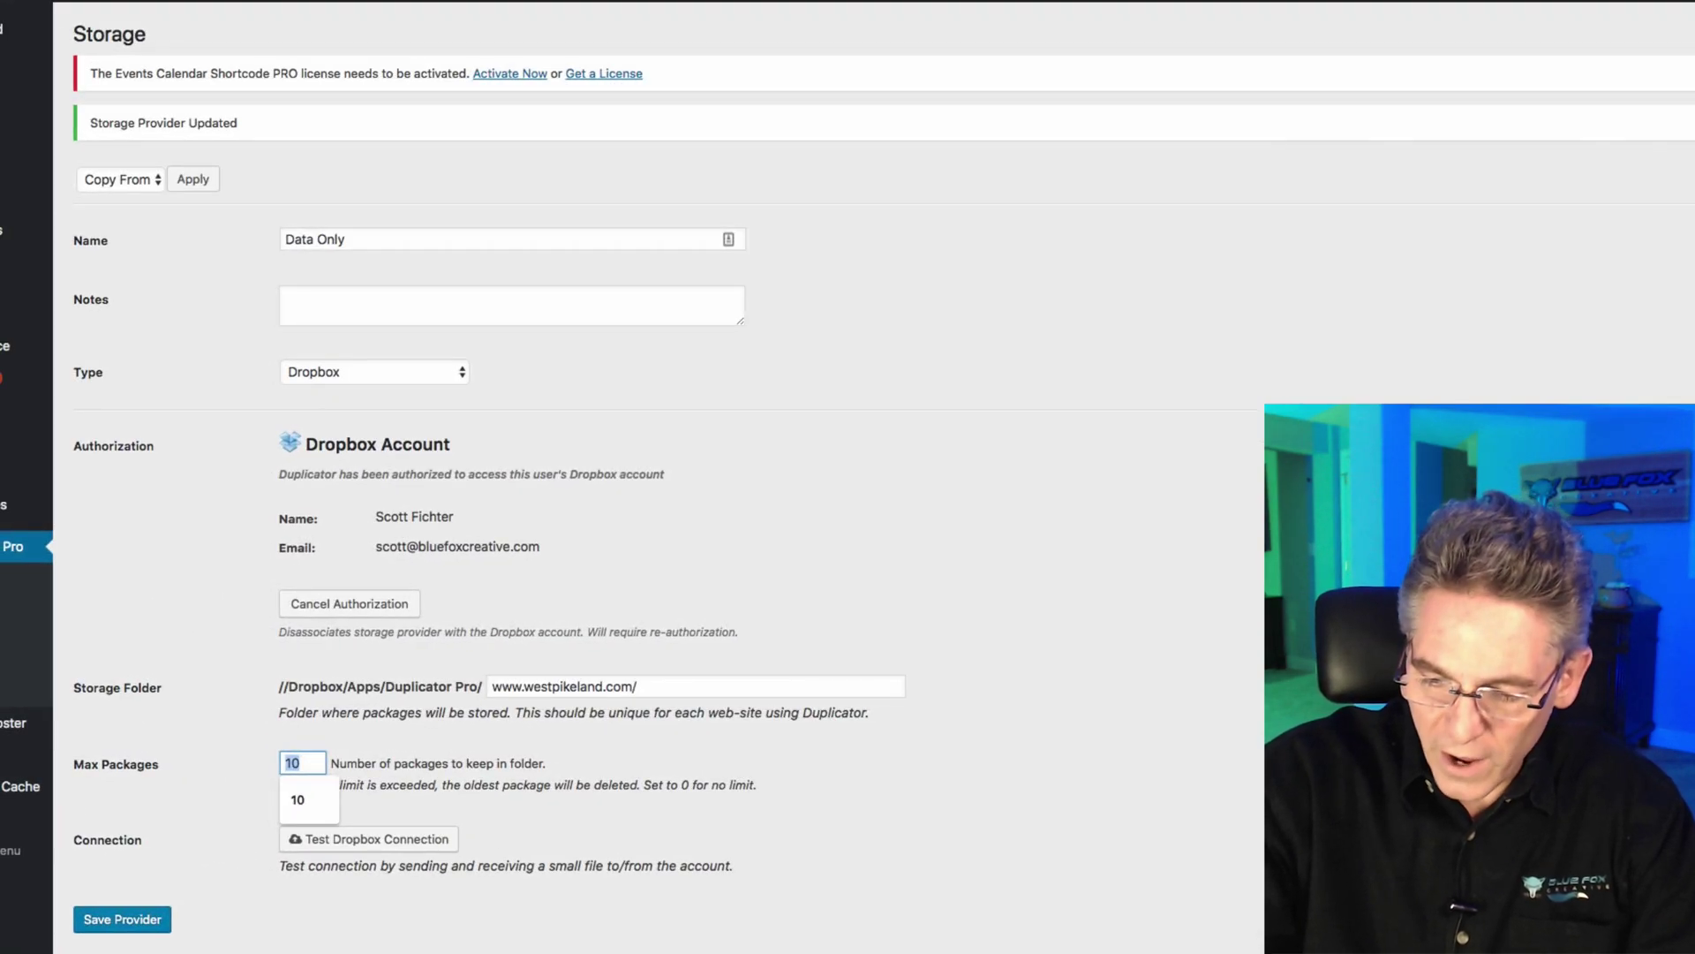
{"action": "type", "text": "30"}
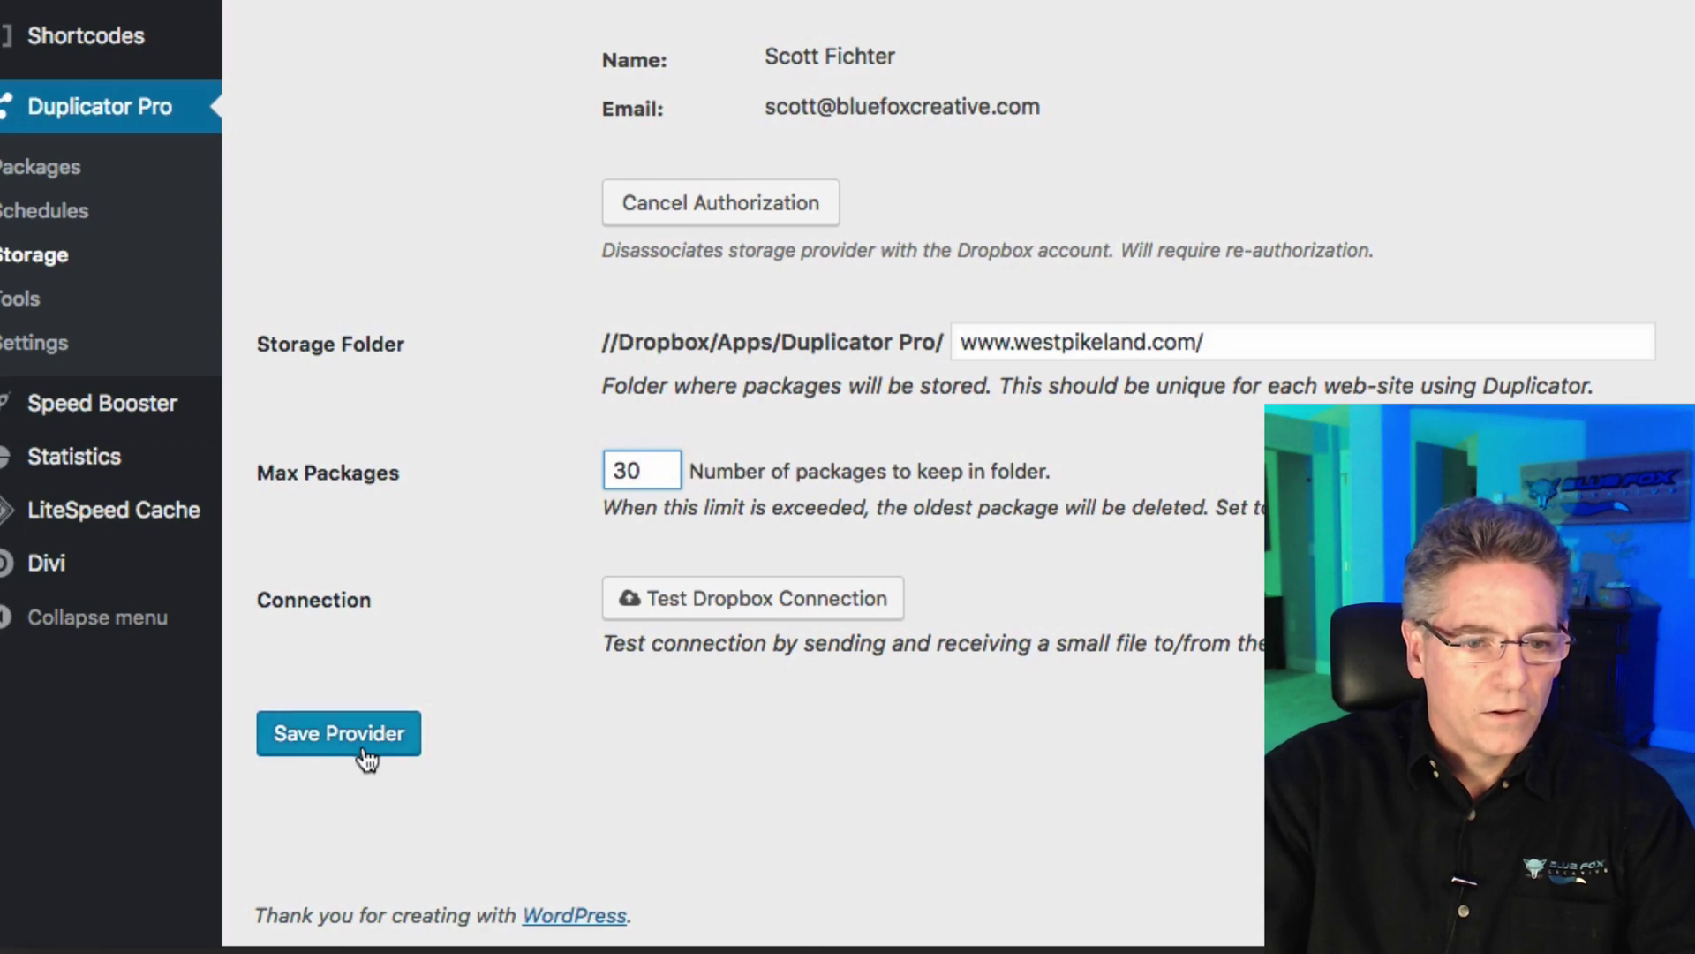
{"action": "left_click", "coordinate": [347, 743]}
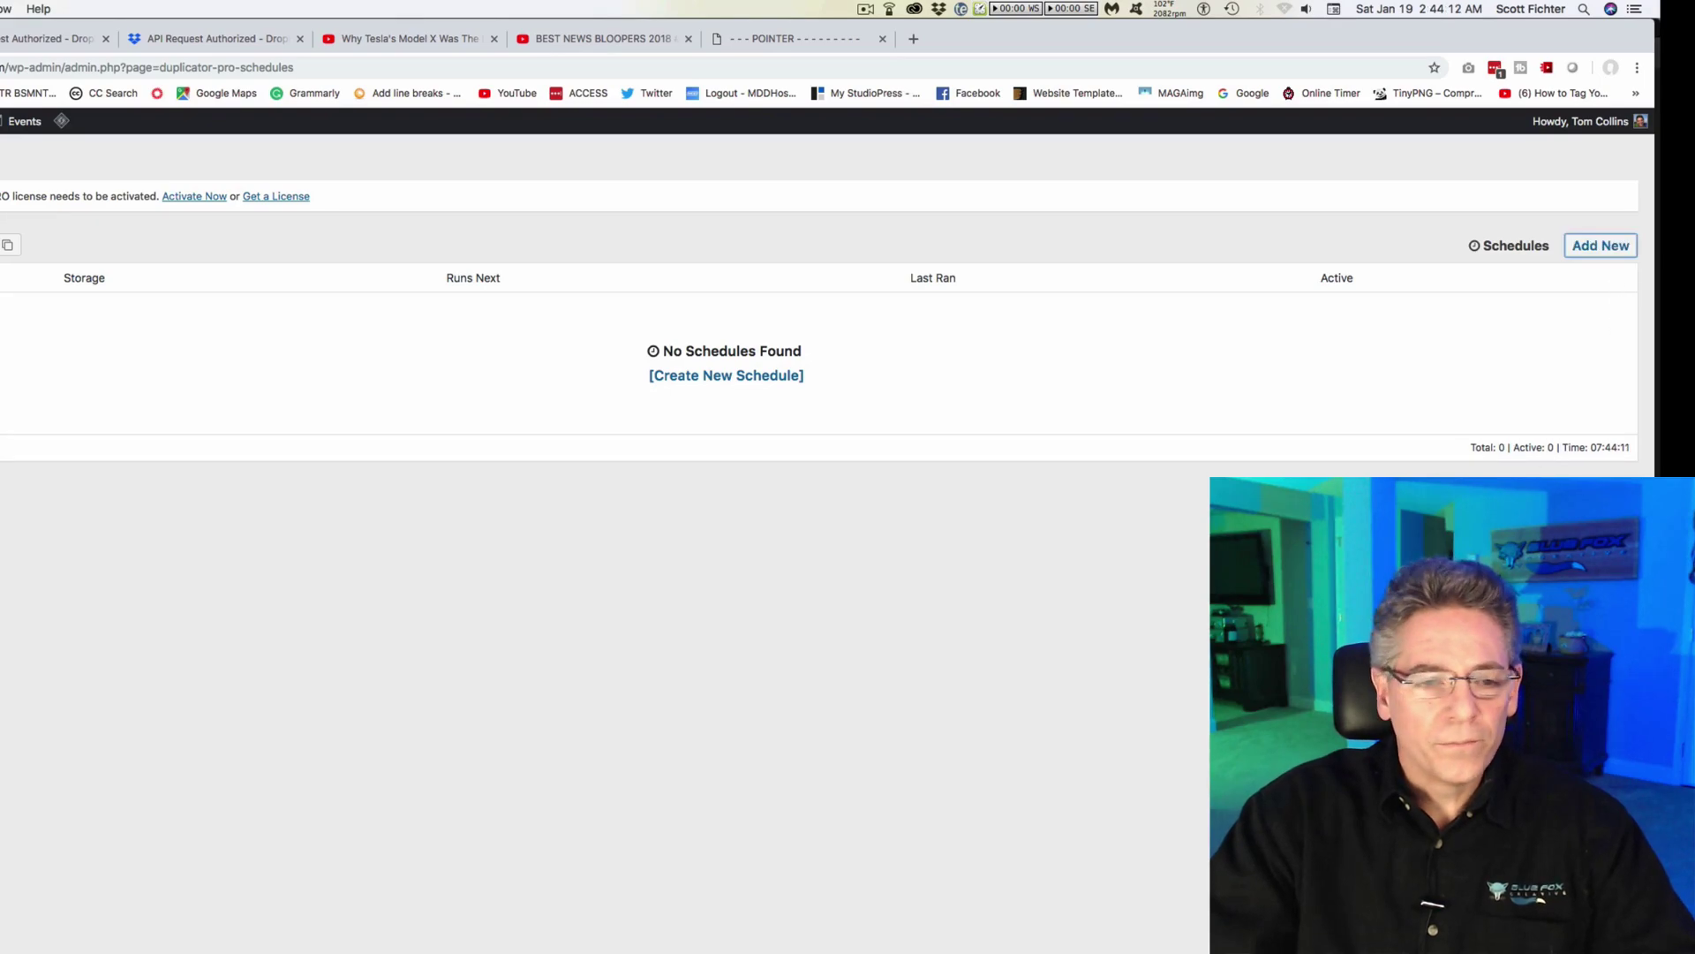
Start a schedule named 'Full Site Schedule' that stores to Full Site.
{"action": "left_click", "coordinate": [1601, 246]}
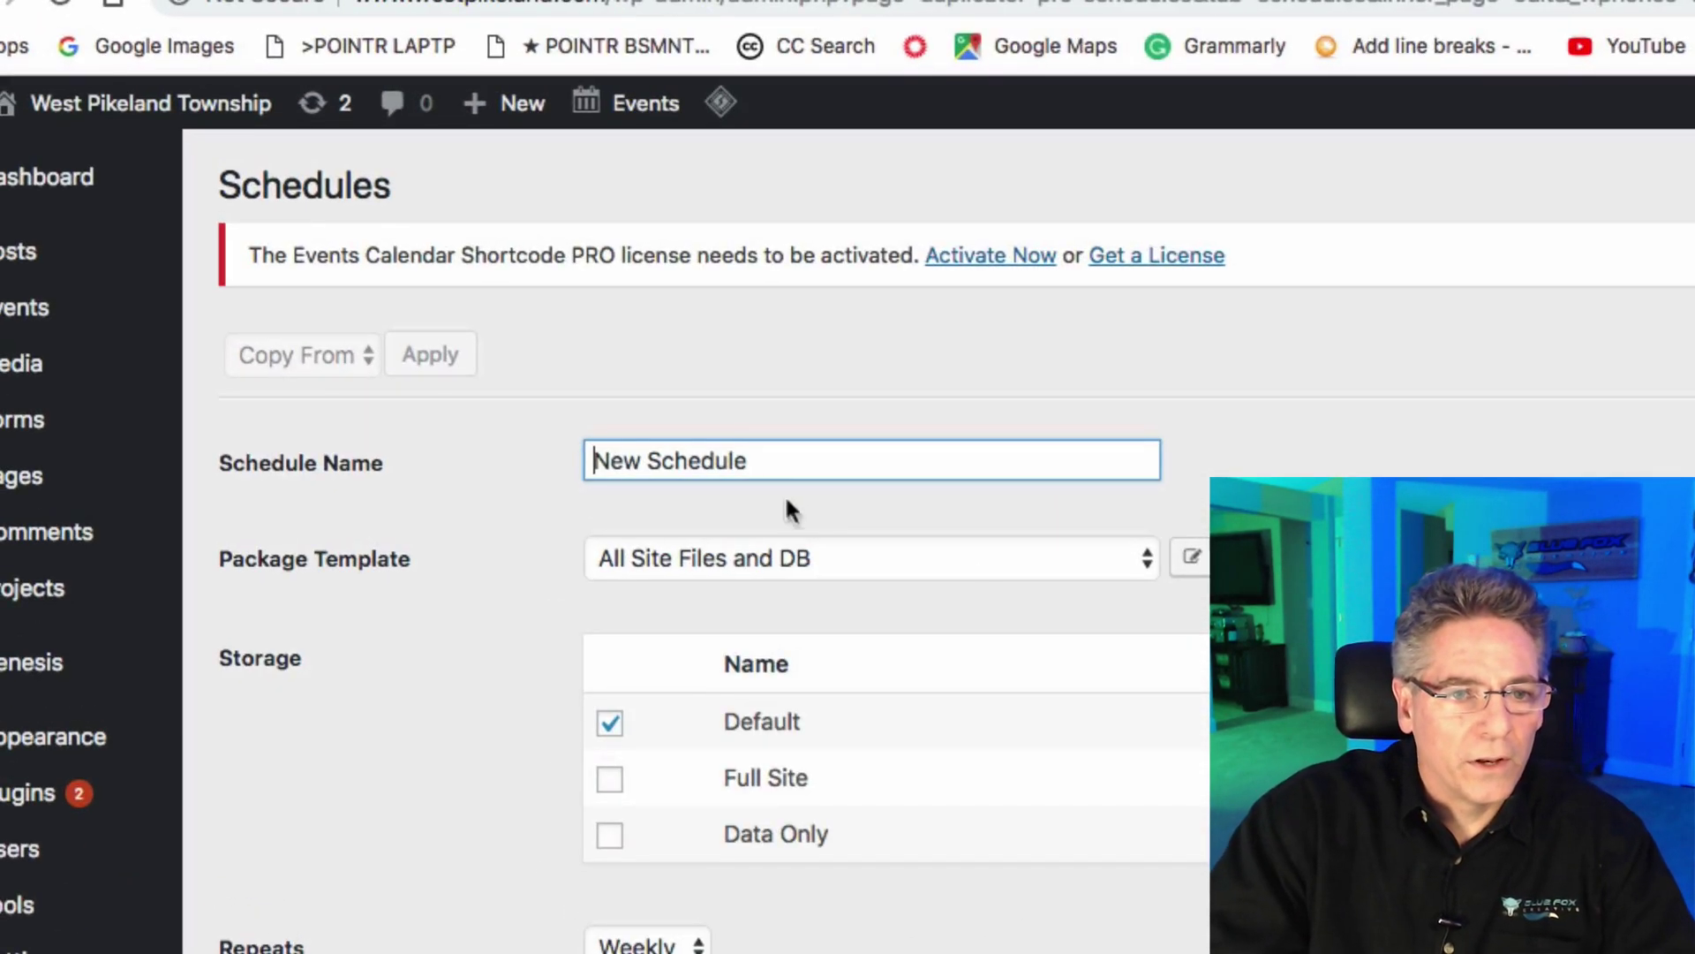
{"action": "double_click", "coordinate": [302, 209]}
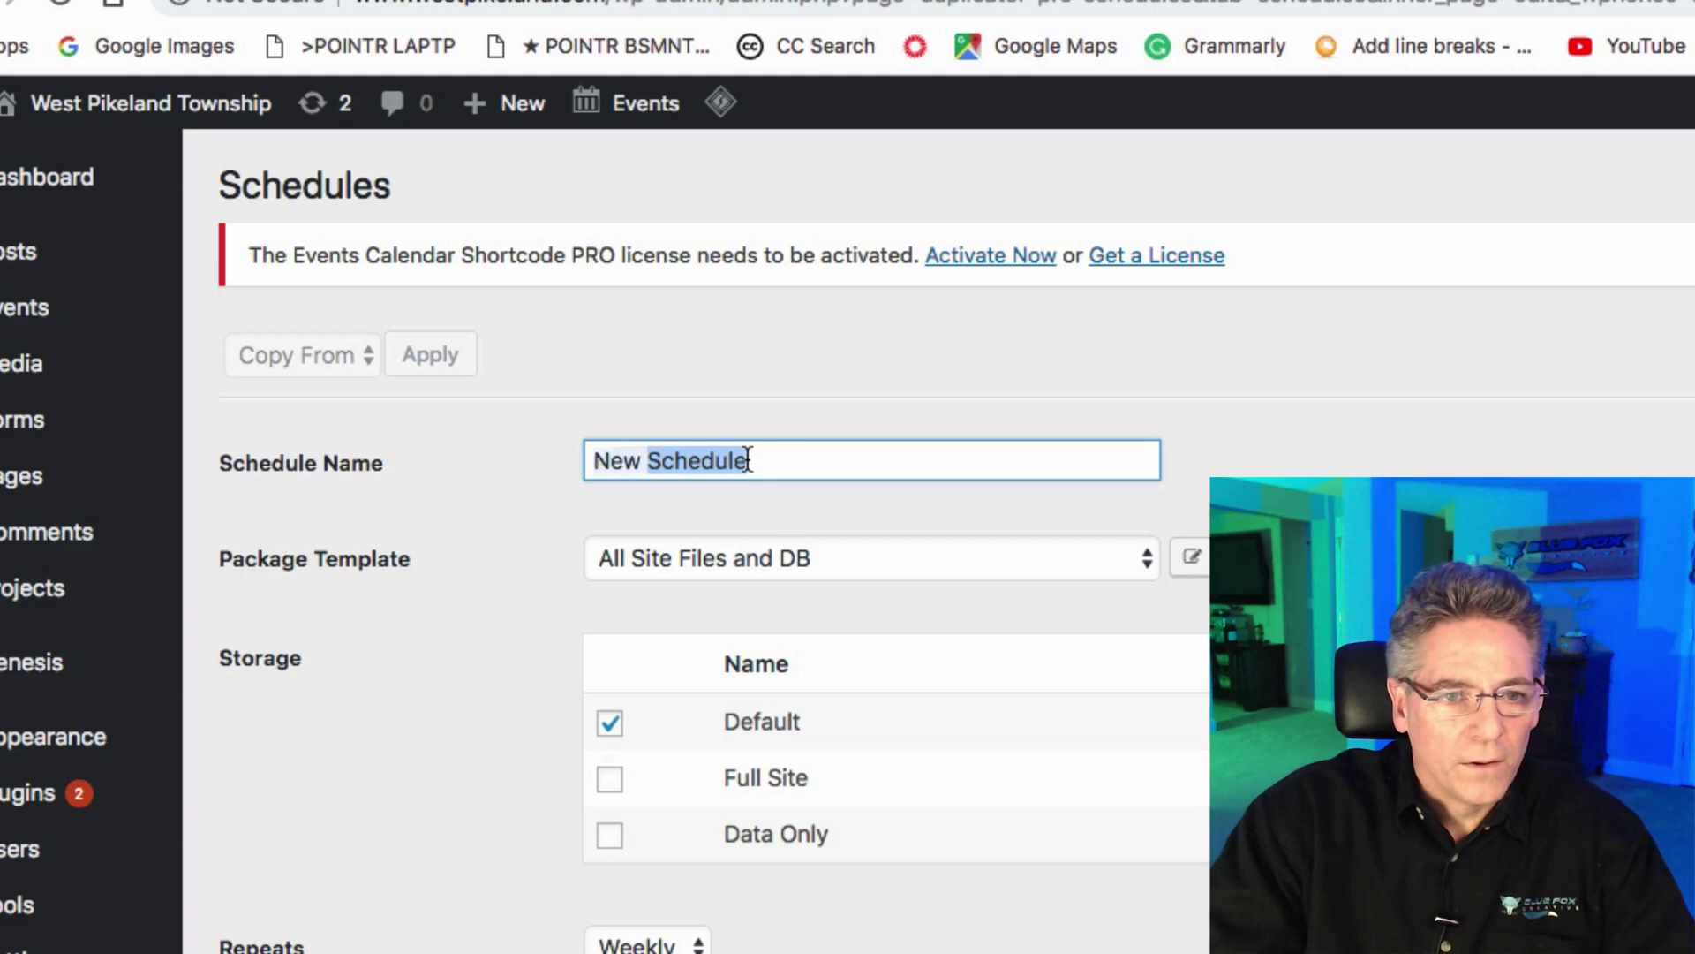
{"action": "left_click_drag", "start_coordinate": [331, 208], "coordinate": [239, 209]}
{"action": "type", "text": "Full S"}
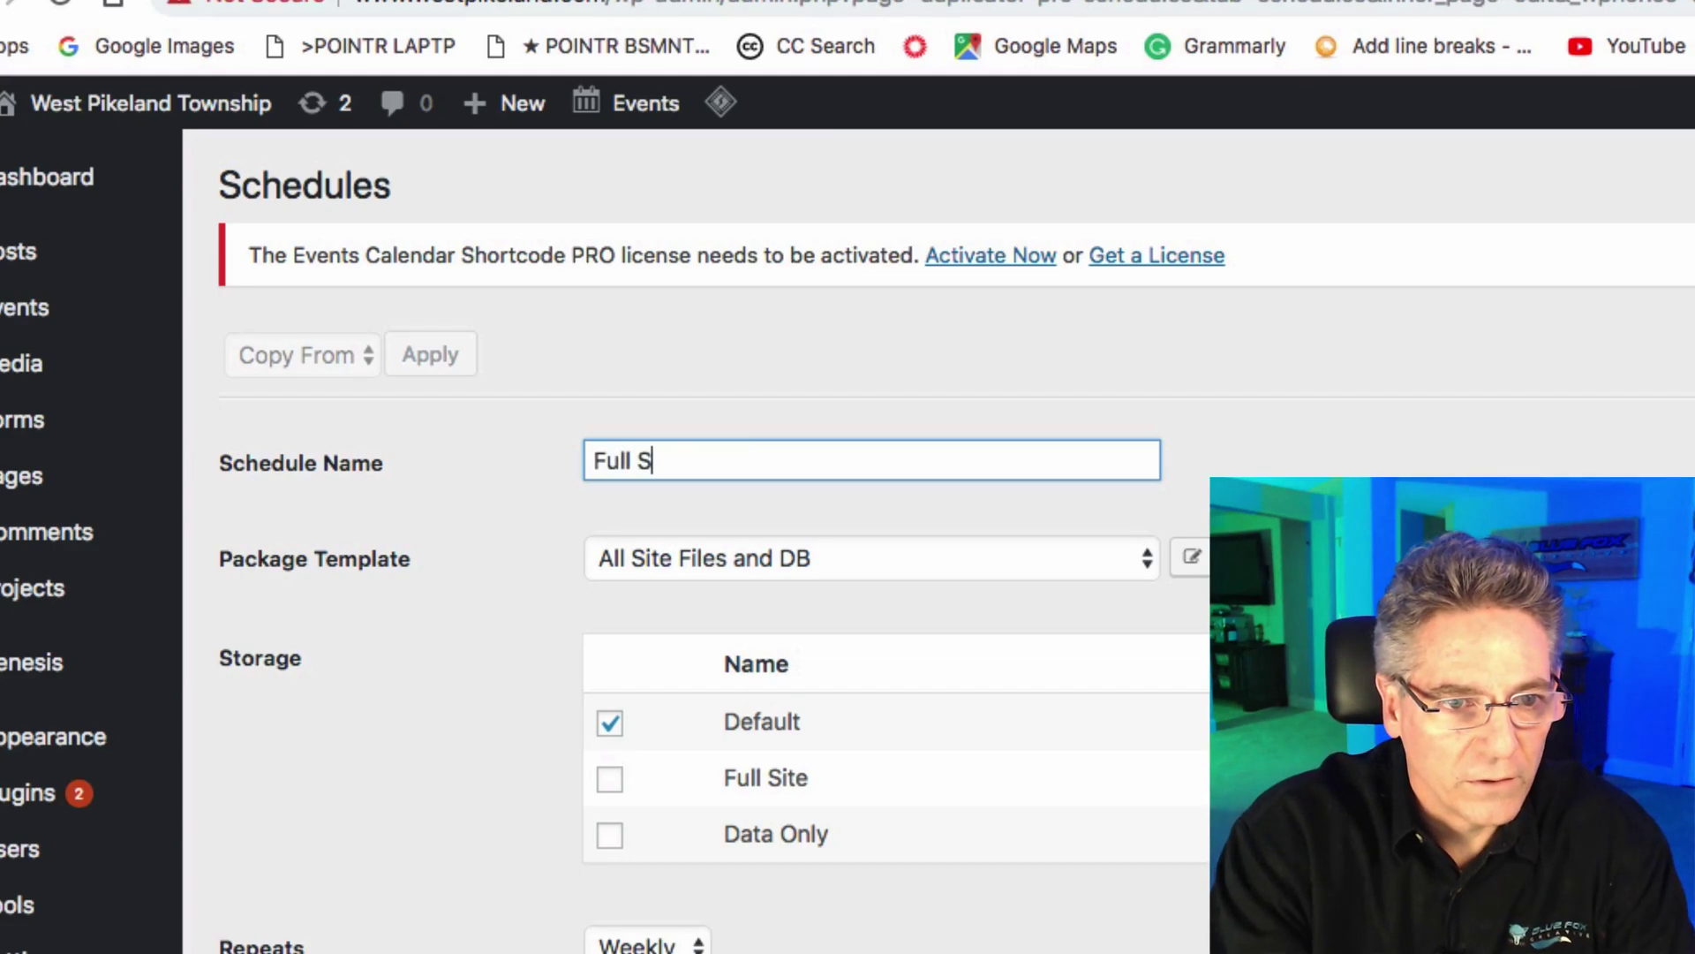
{"action": "type", "text": "ite Sched"}
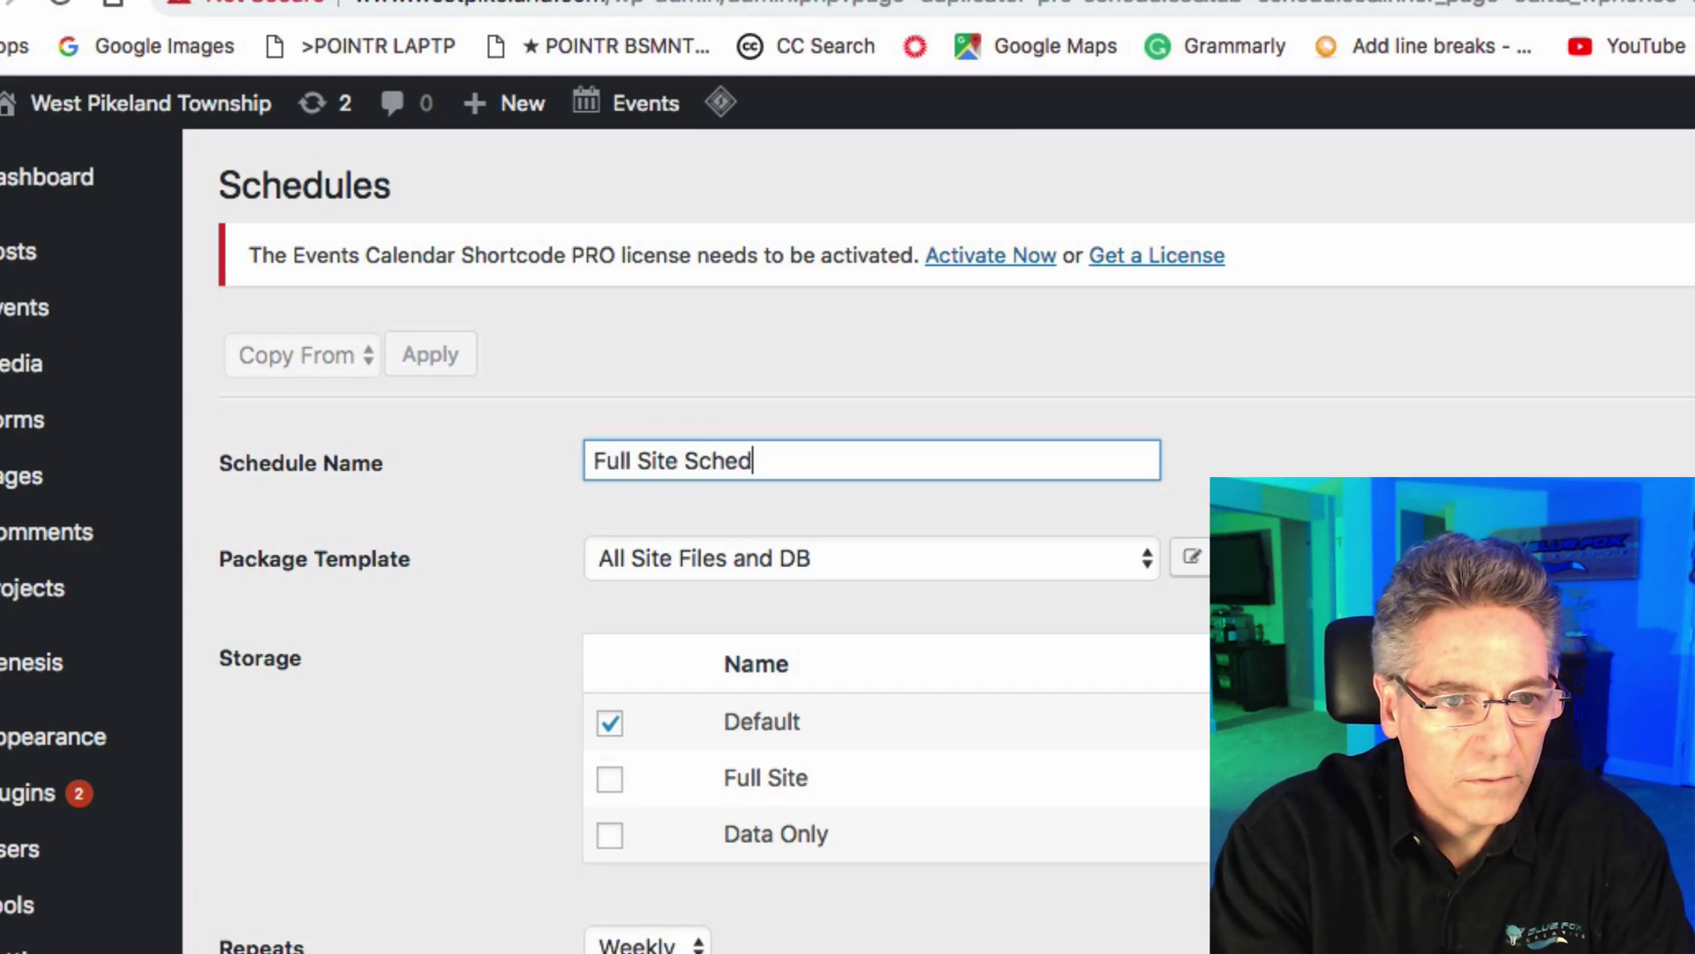
{"action": "type", "text": "ule"}
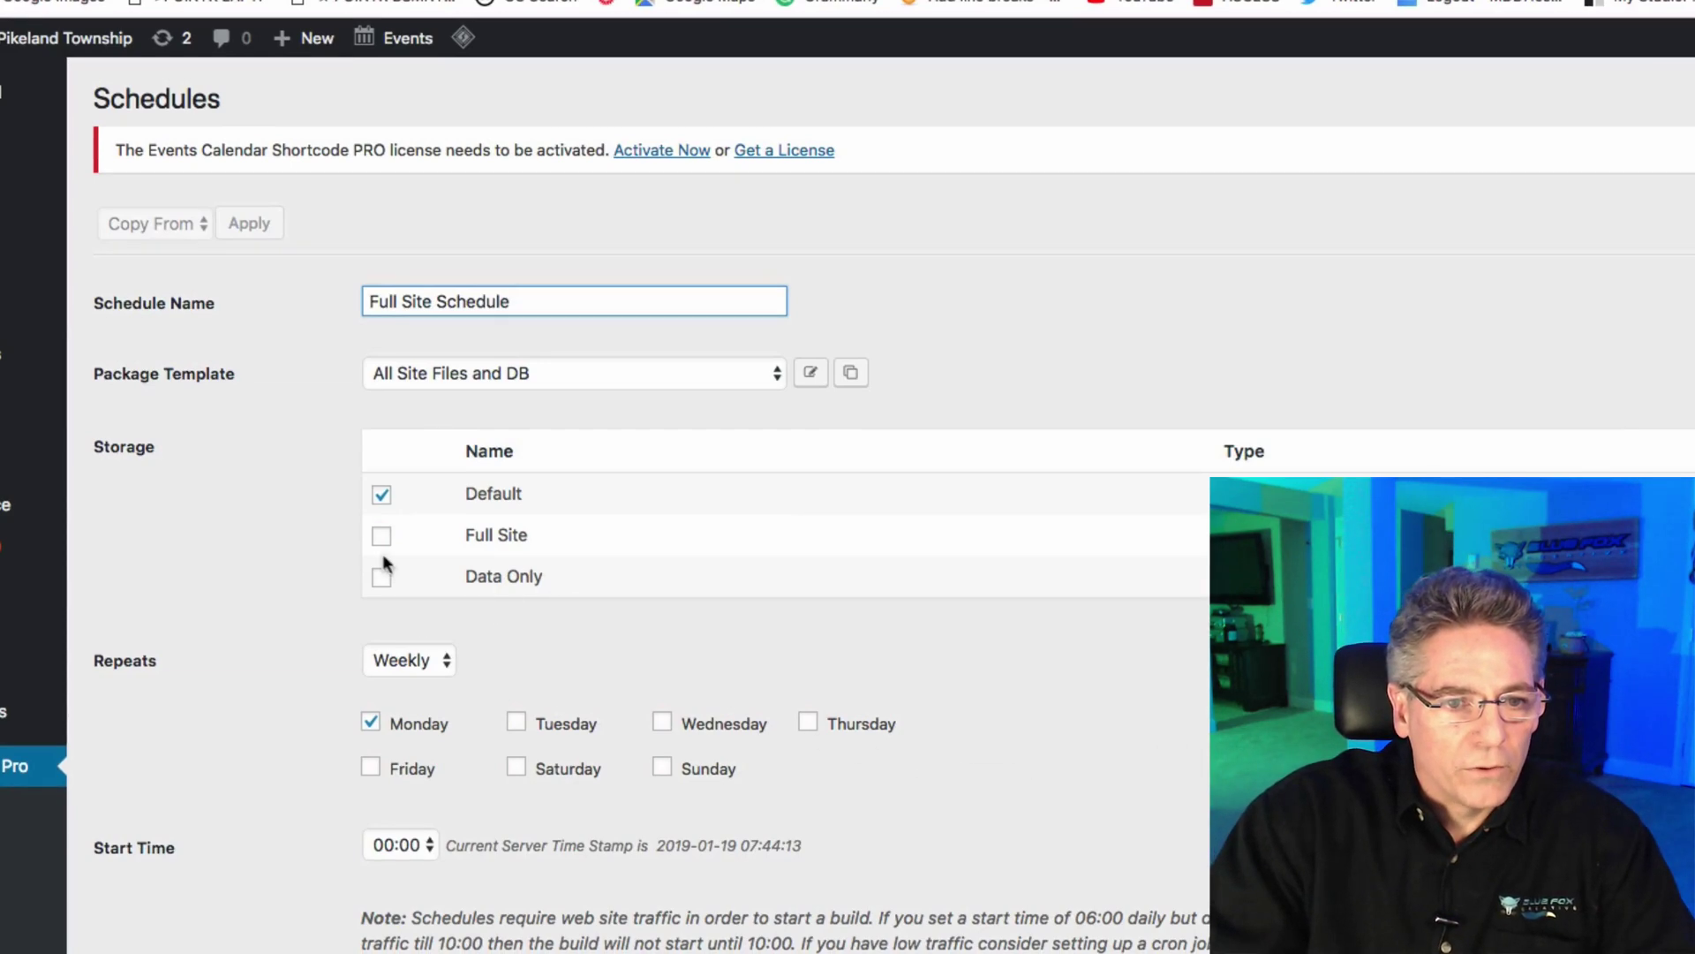
{"action": "left_click", "coordinate": [382, 536]}
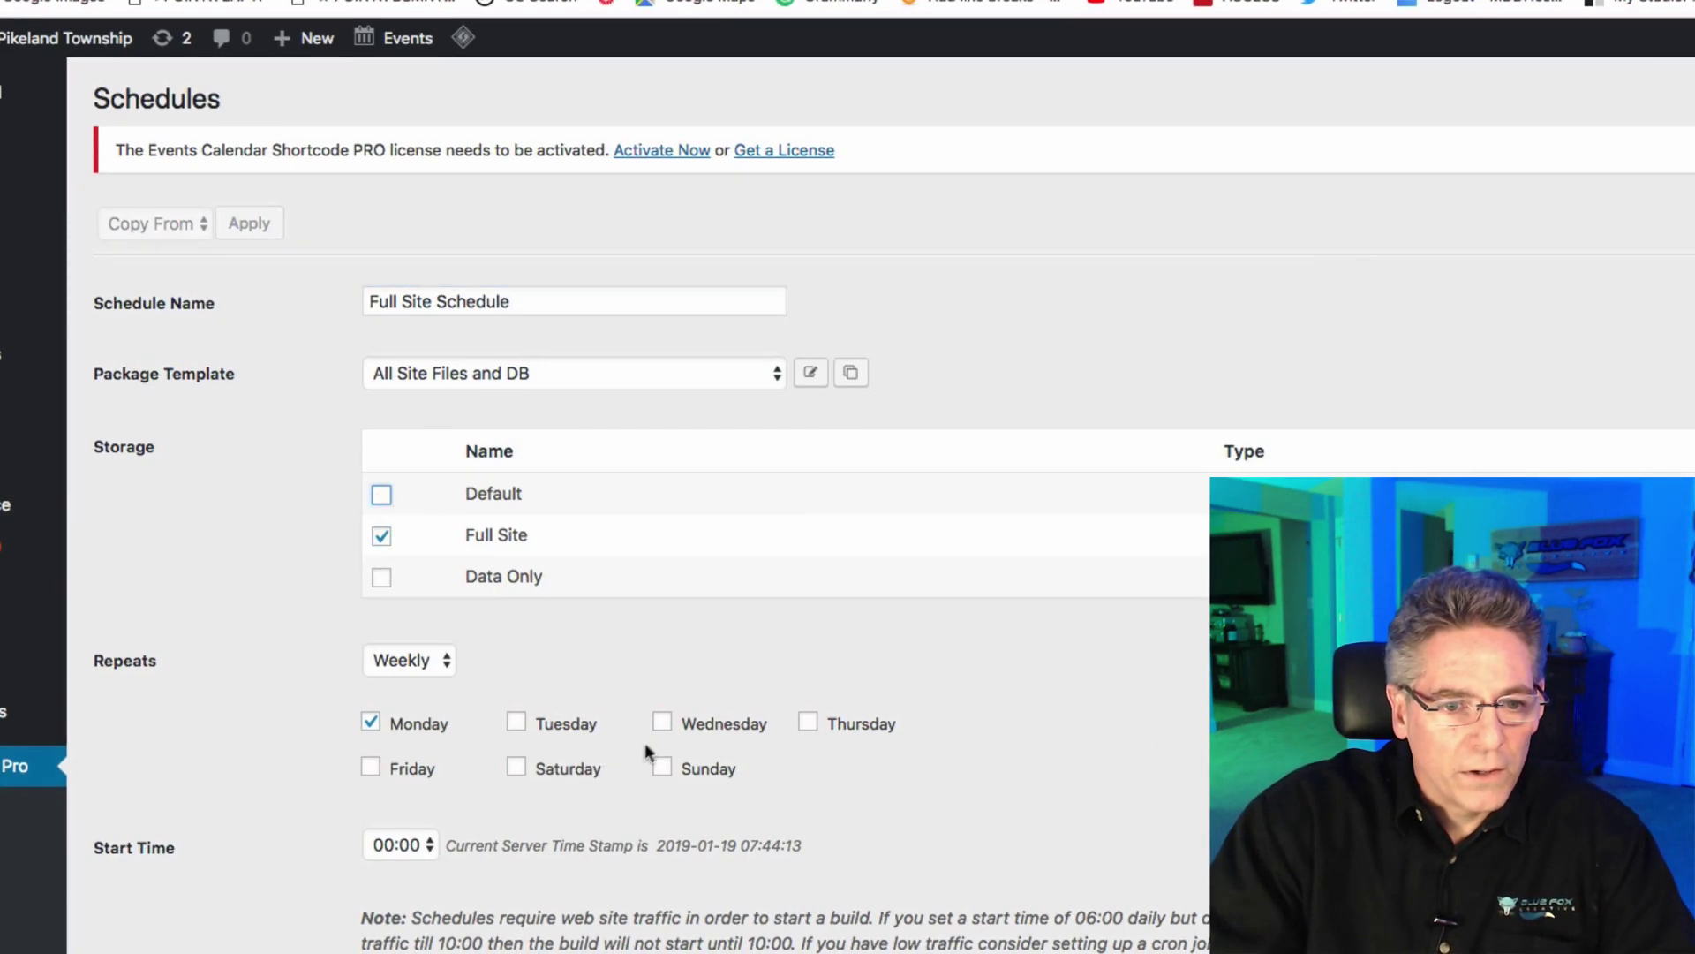
Run it Monday, Wednesday and Saturday at 16:00, and save the schedule.
{"action": "left_click", "coordinate": [516, 770]}
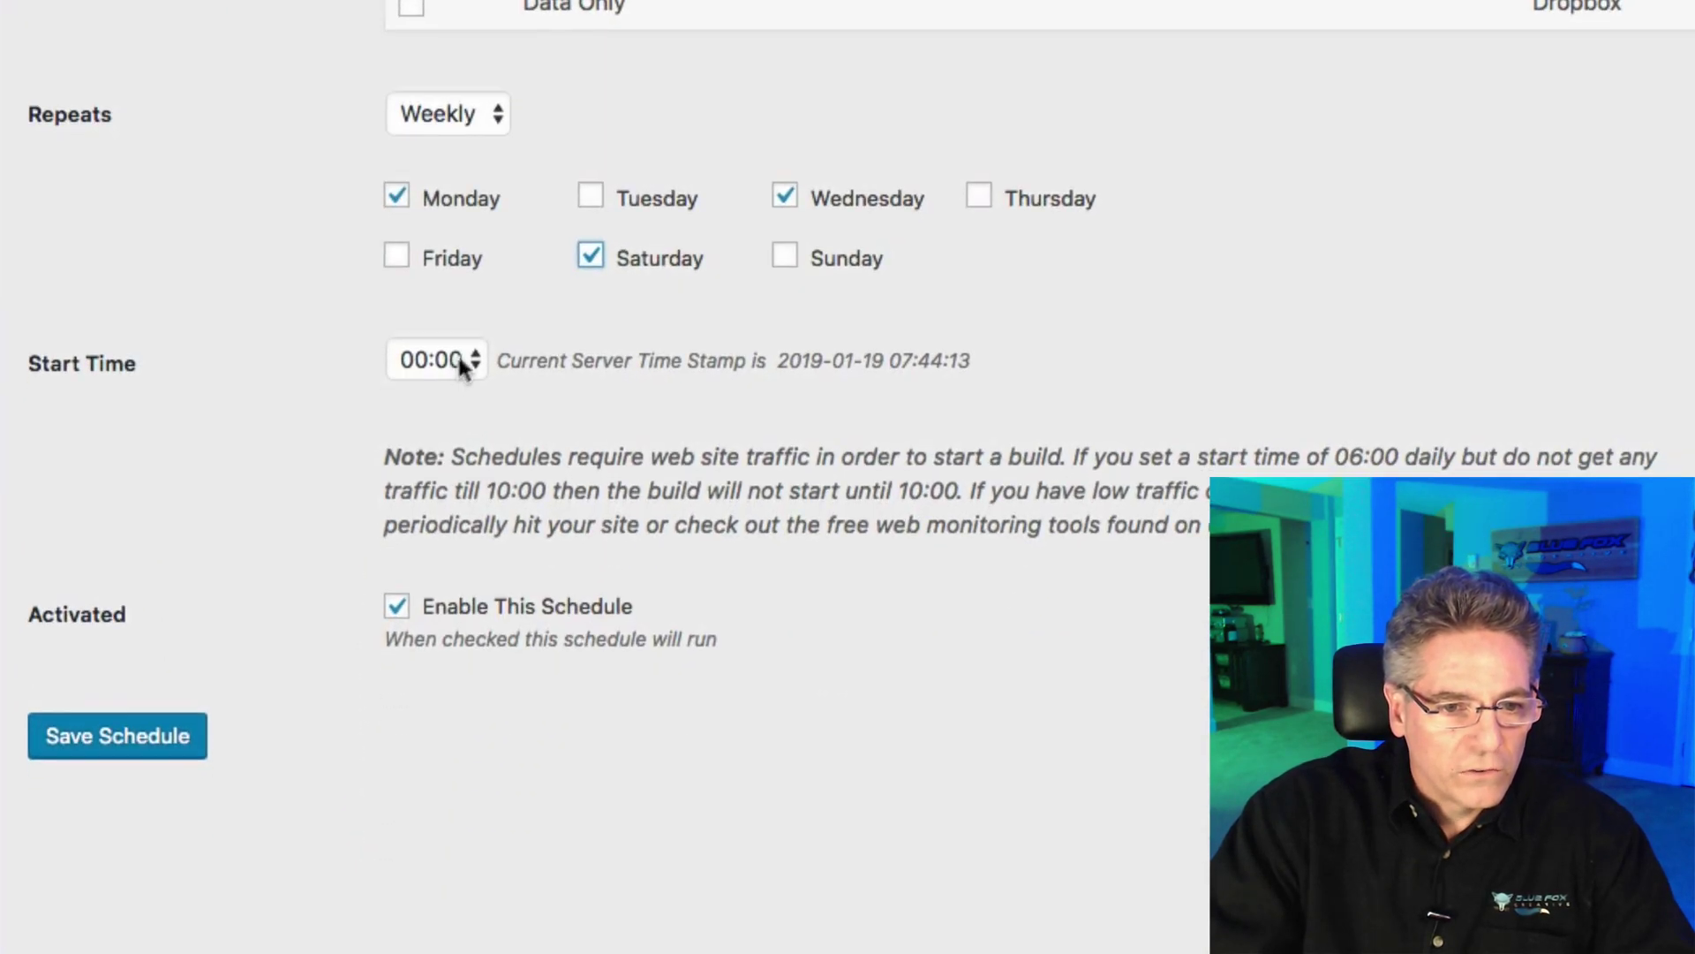
{"action": "left_click", "coordinate": [465, 360]}
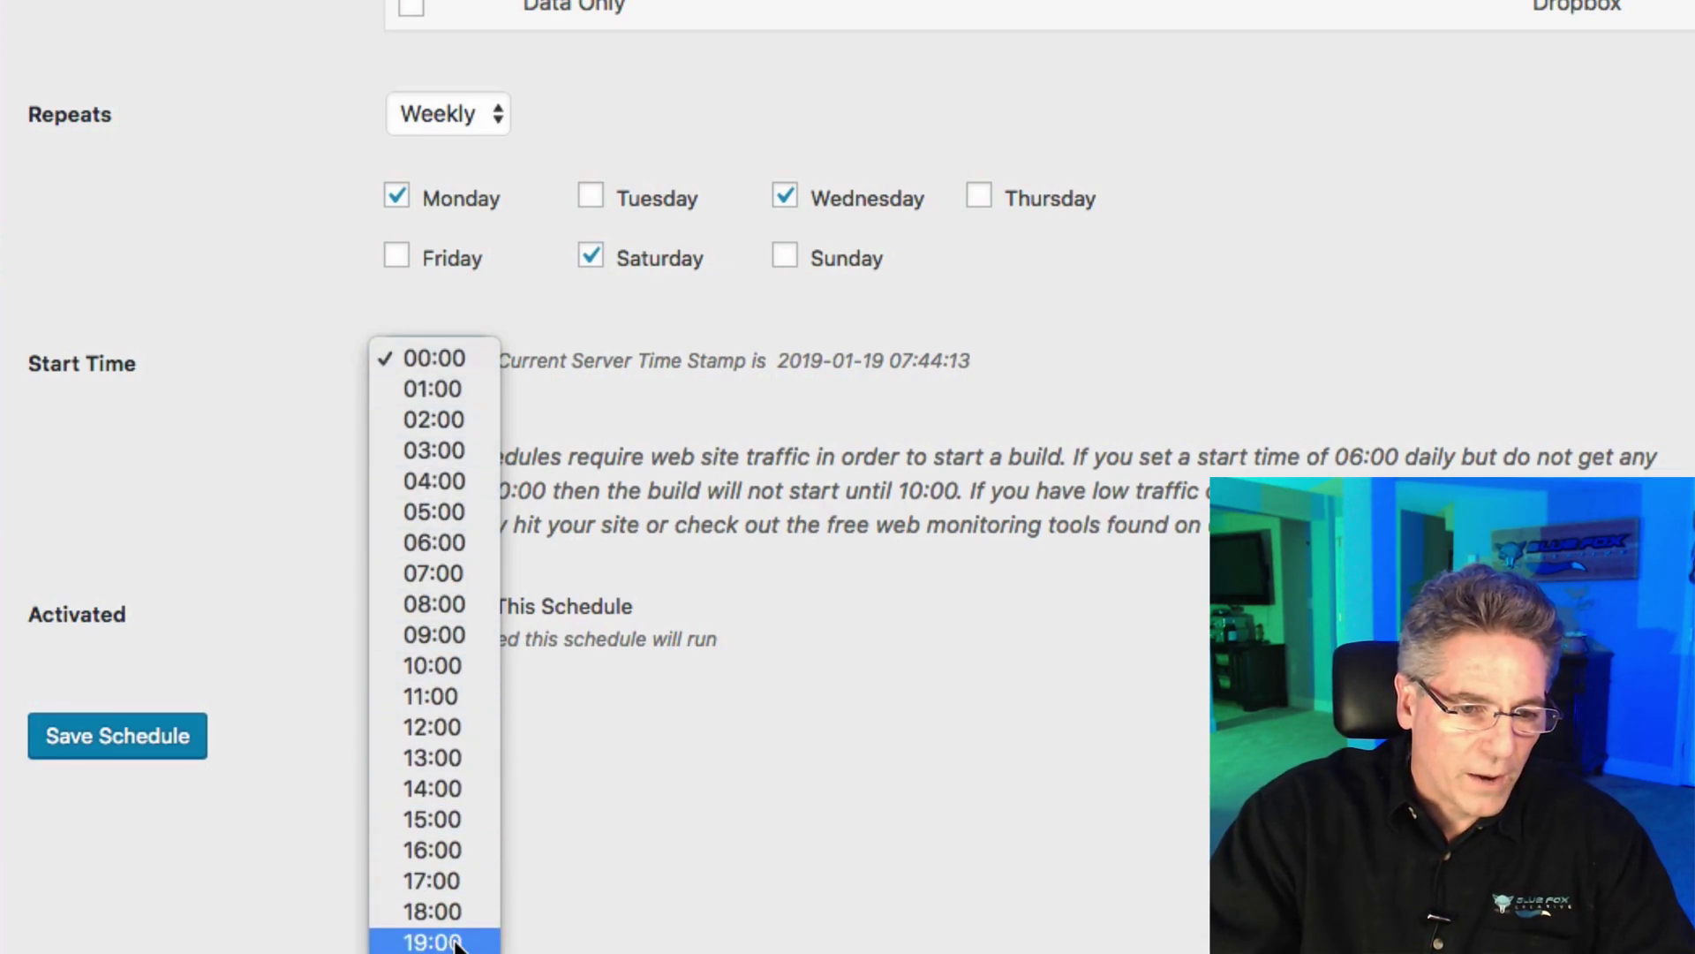
{"action": "left_click", "coordinate": [462, 853]}
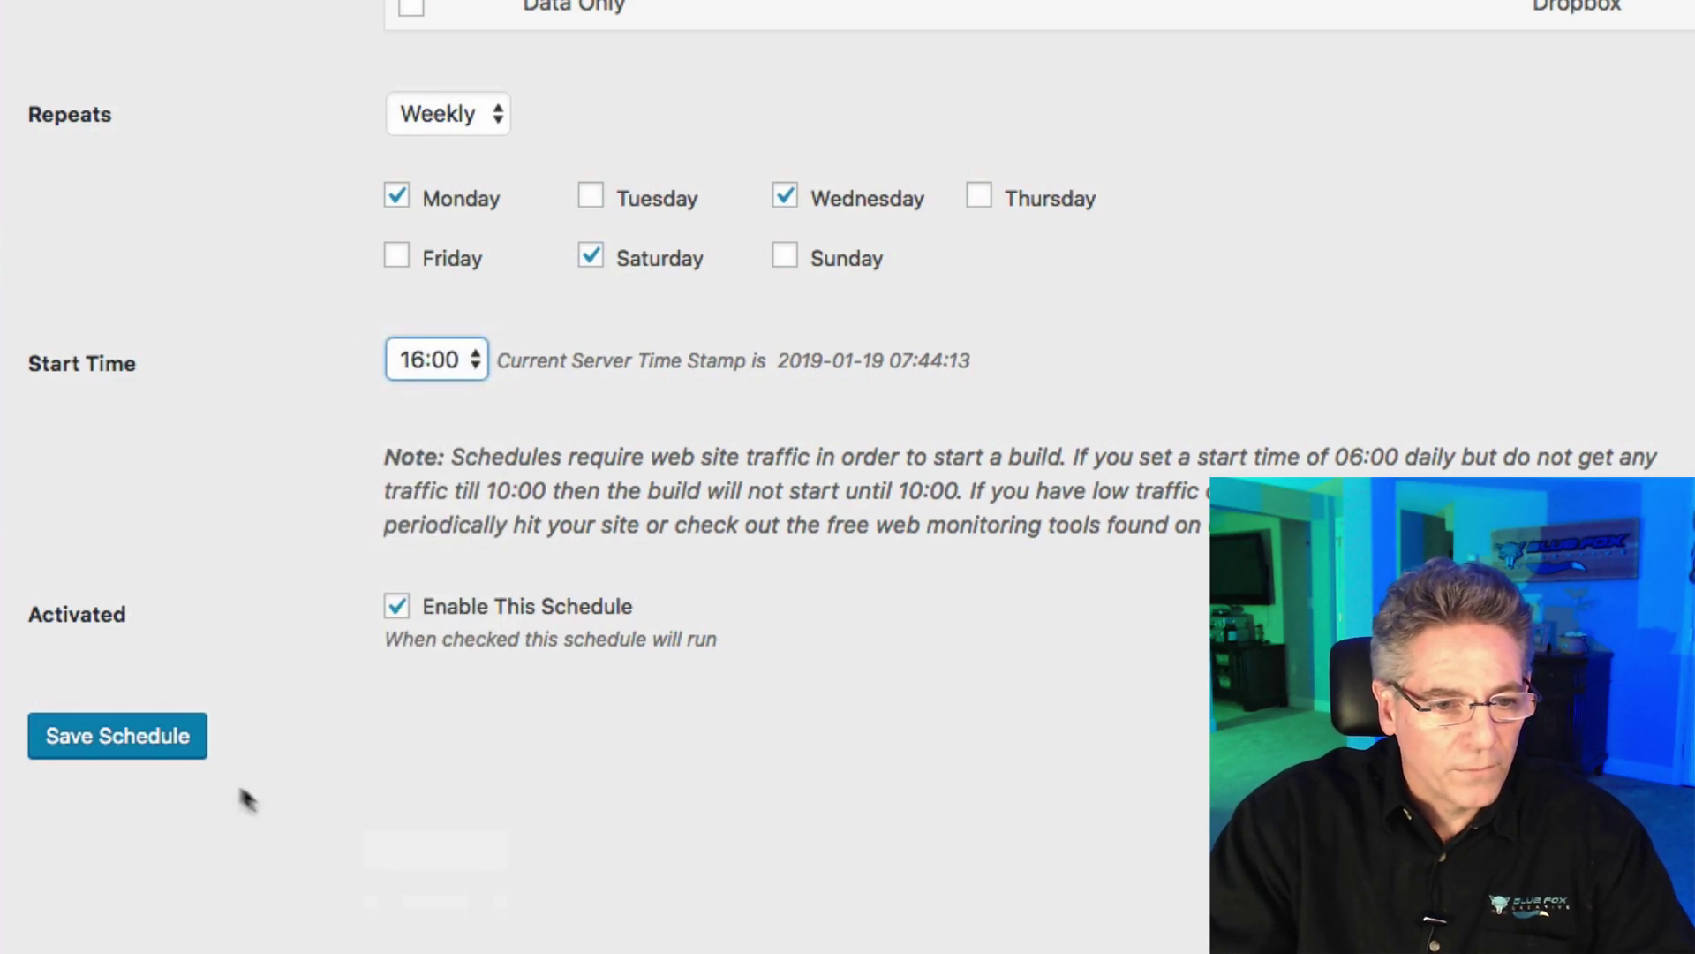
{"action": "left_click", "coordinate": [164, 752]}
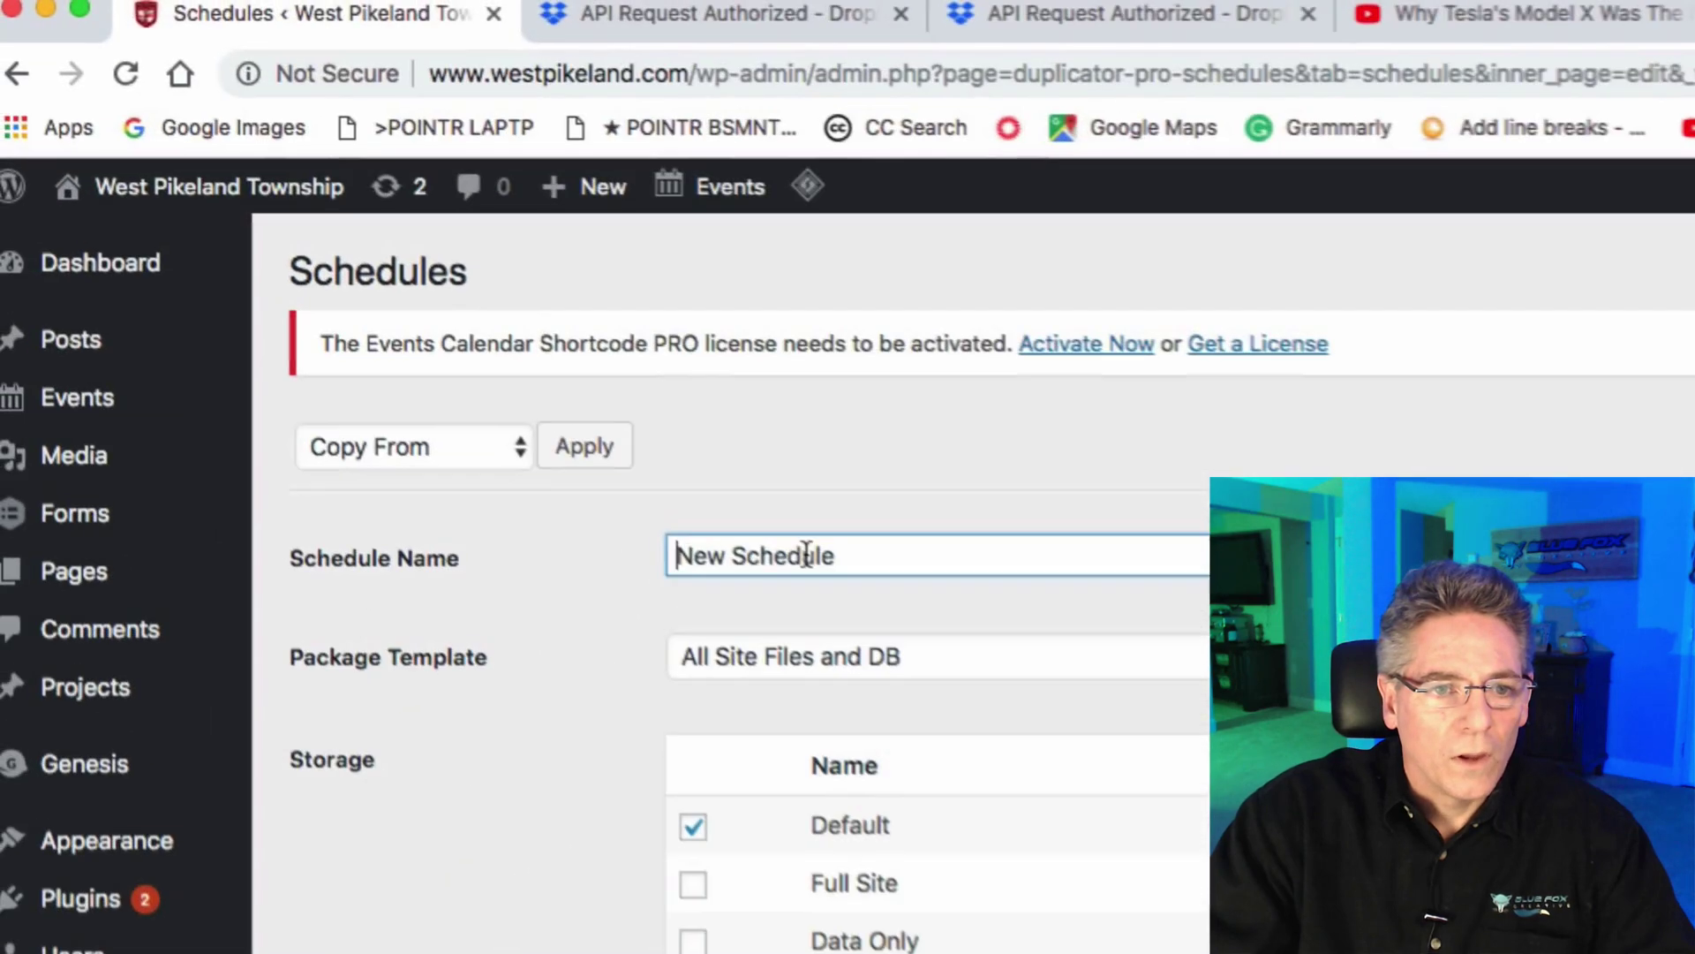
Name the schedule 'DB Schedule', store it to Data Only on all seven days, and save.
{"action": "triple_click", "coordinate": [232, 203]}
{"action": "type", "text": "Db"}
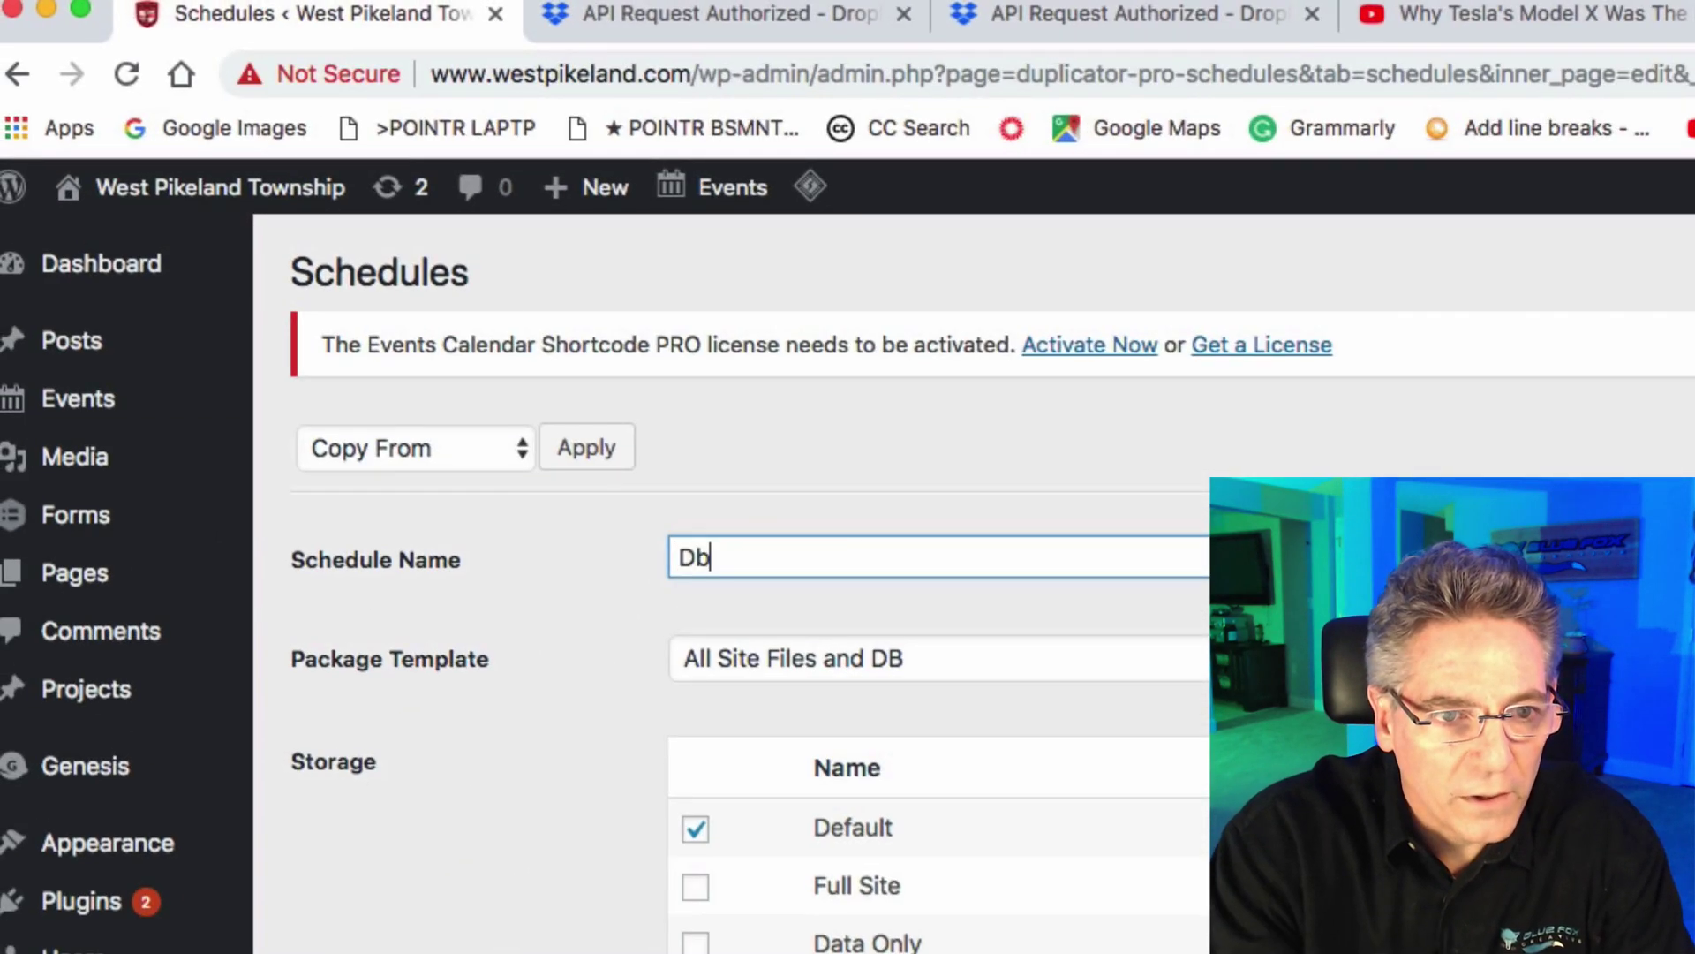
{"action": "type", "text": " Sch"}
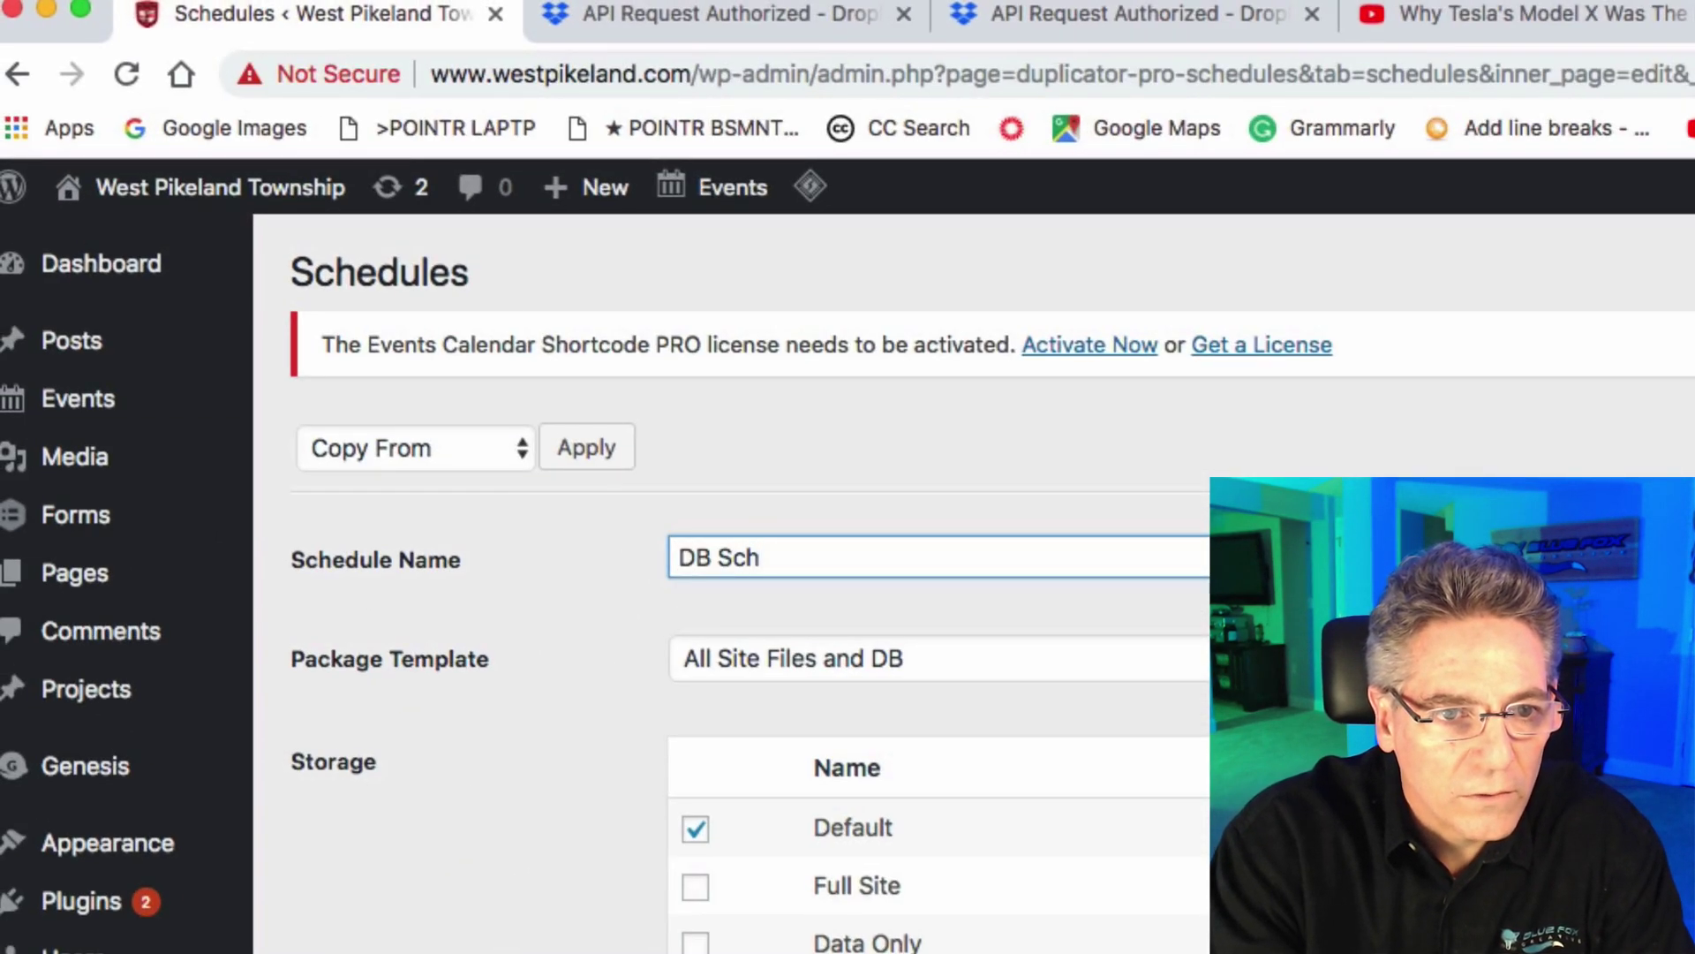
{"action": "type", "text": "edule"}
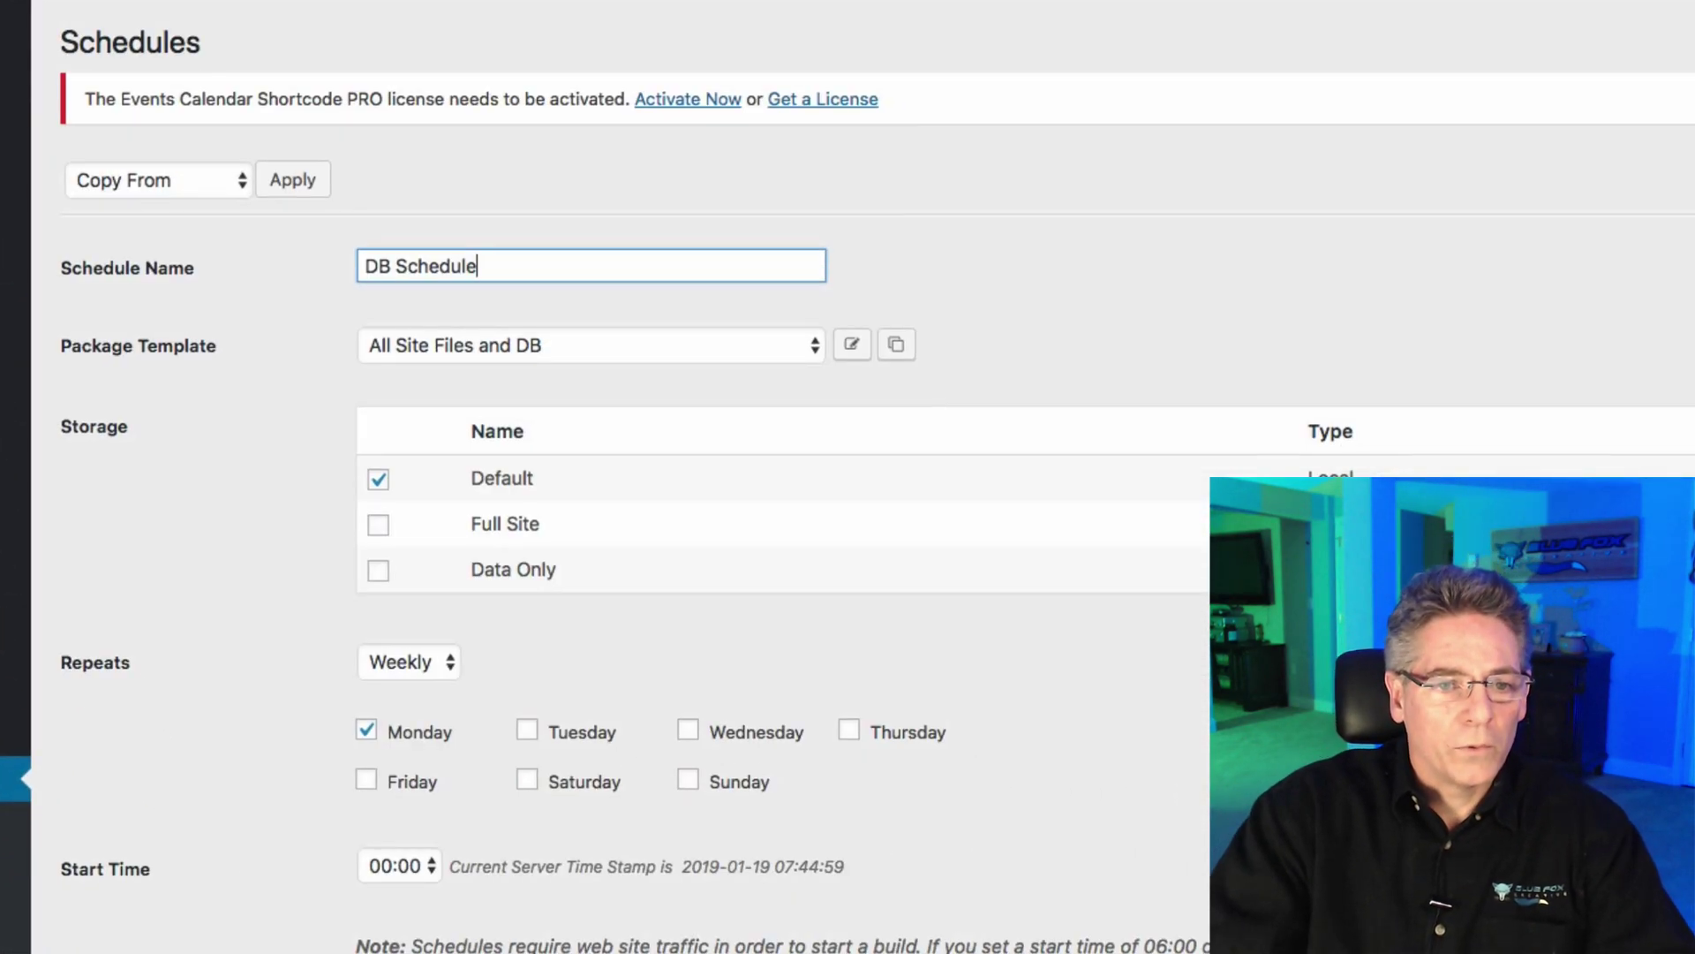
{"action": "left_click", "coordinate": [373, 572]}
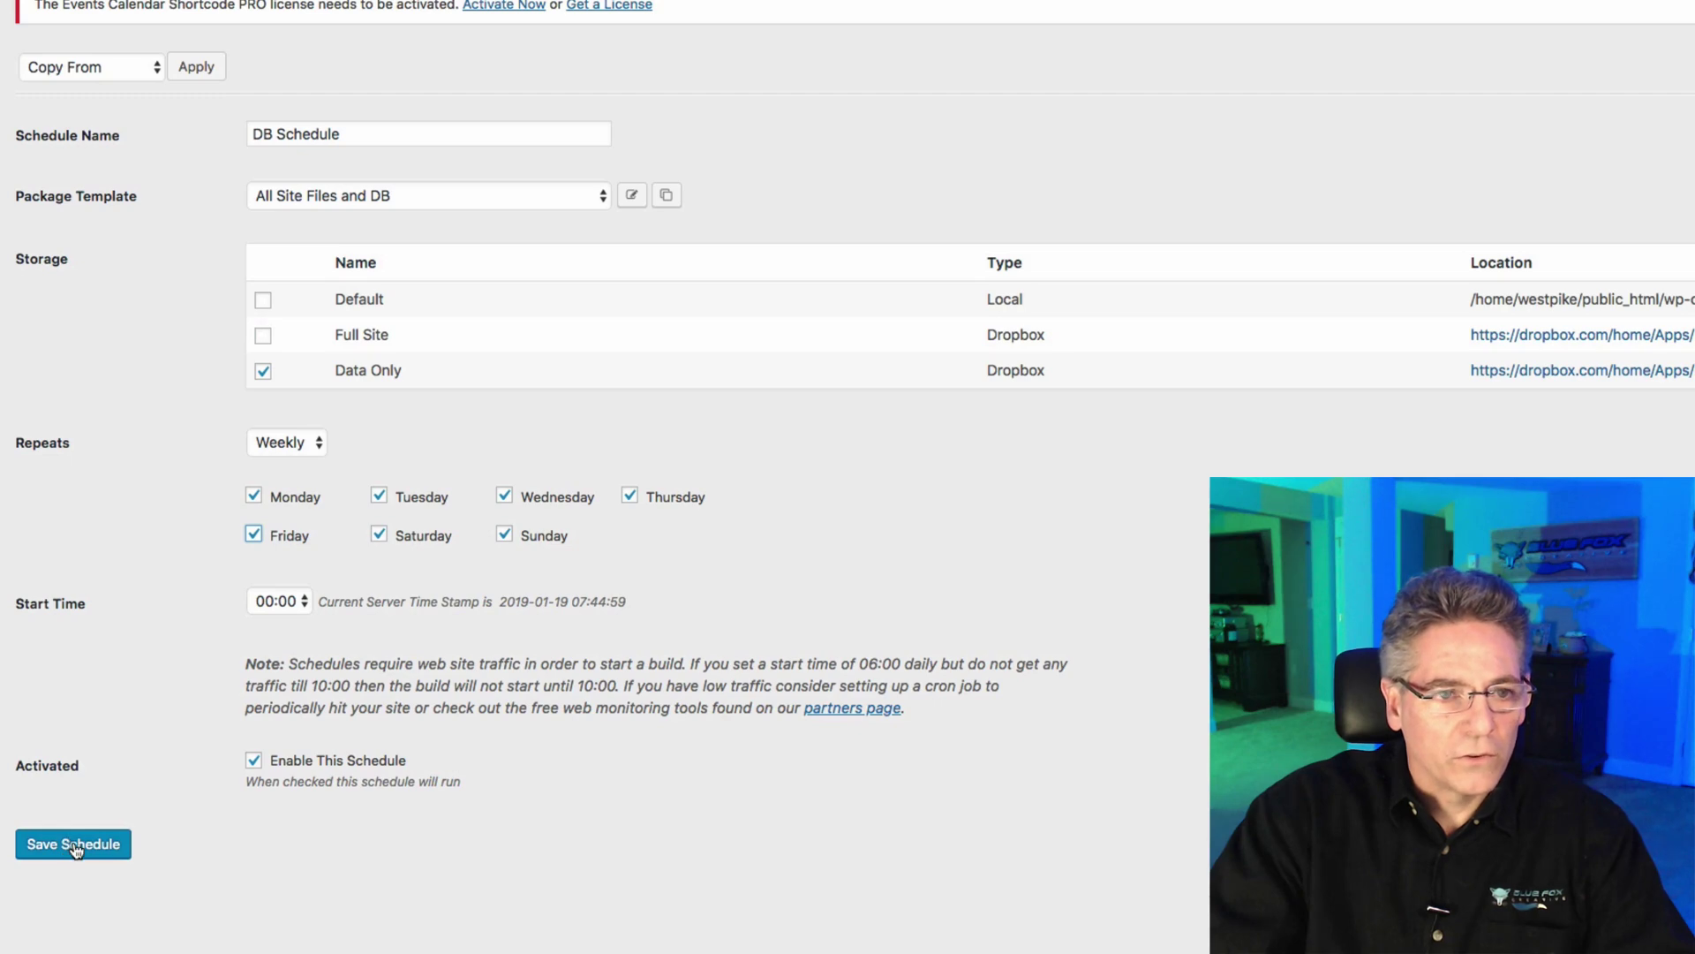
{"action": "left_click", "coordinate": [76, 846]}
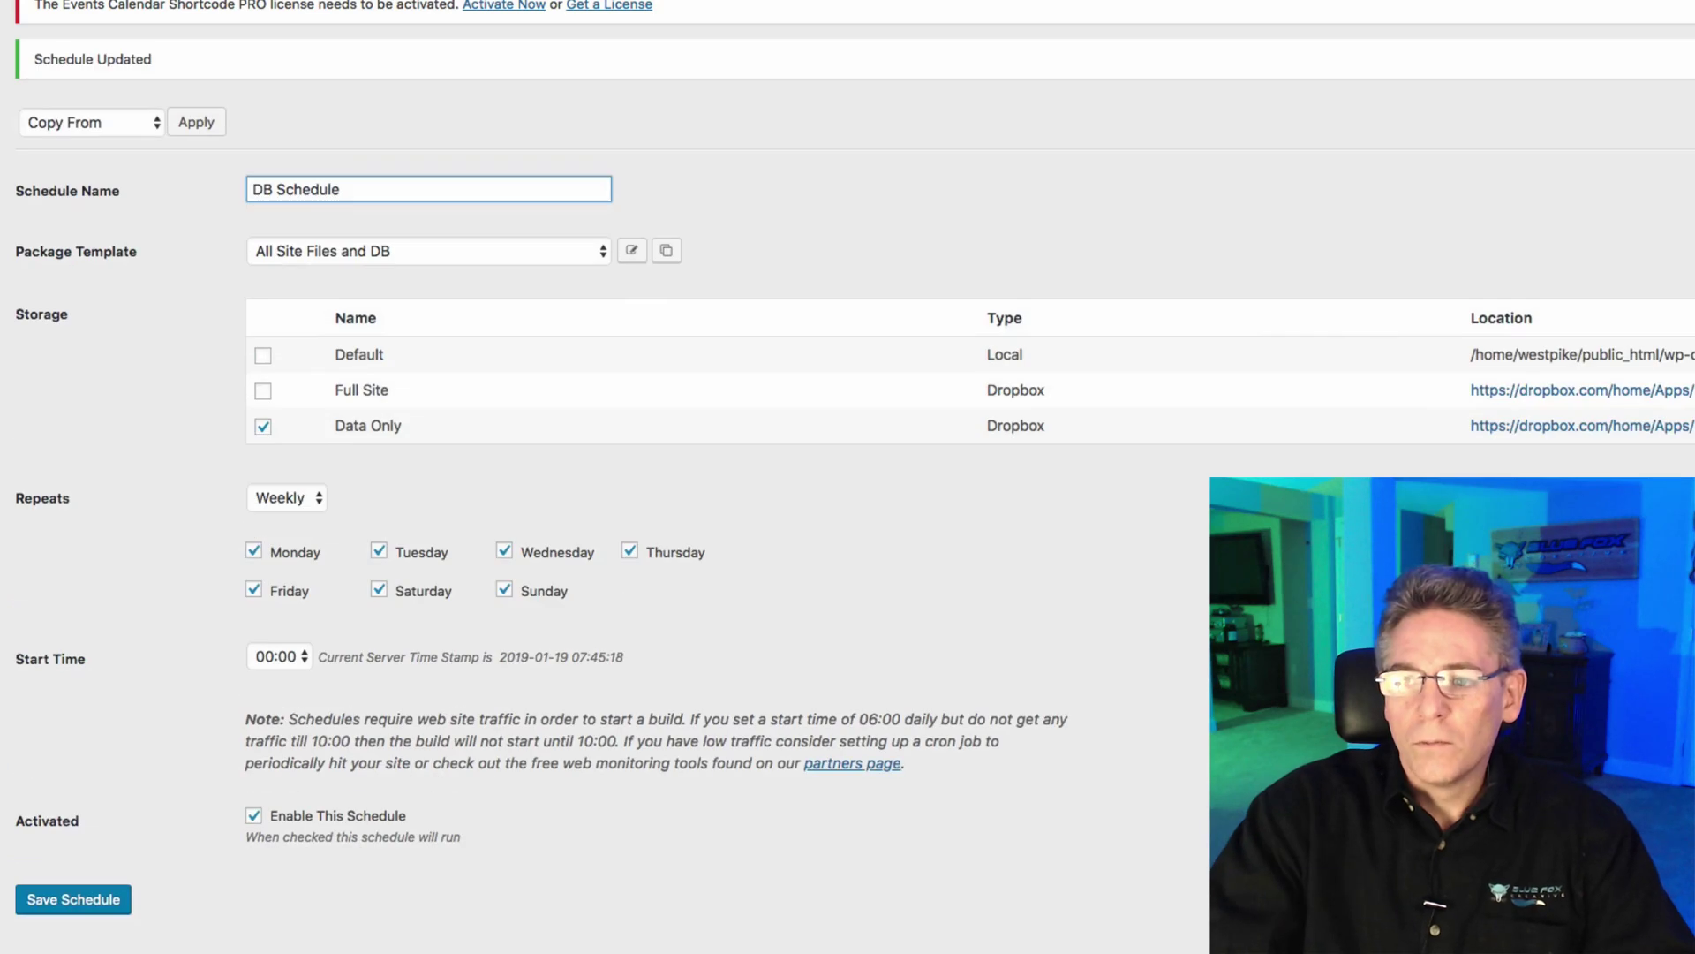